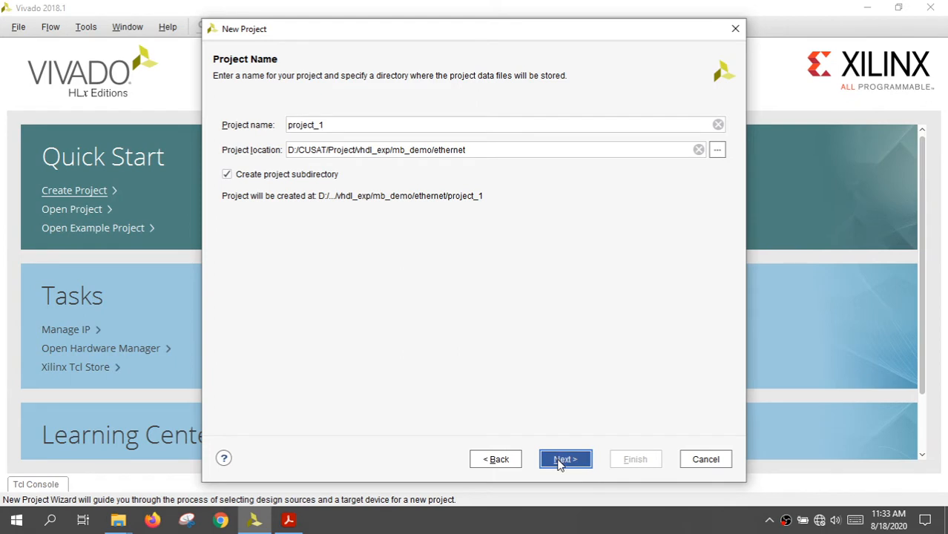
Accept project_1 as the project name and RTL Project as its type, without adding source or constraint files.
click(560, 460)
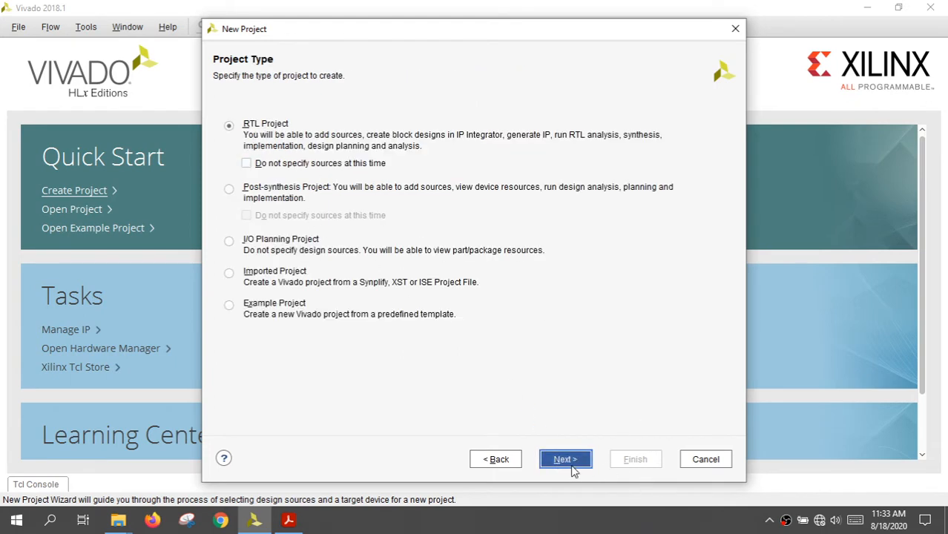
click(566, 461)
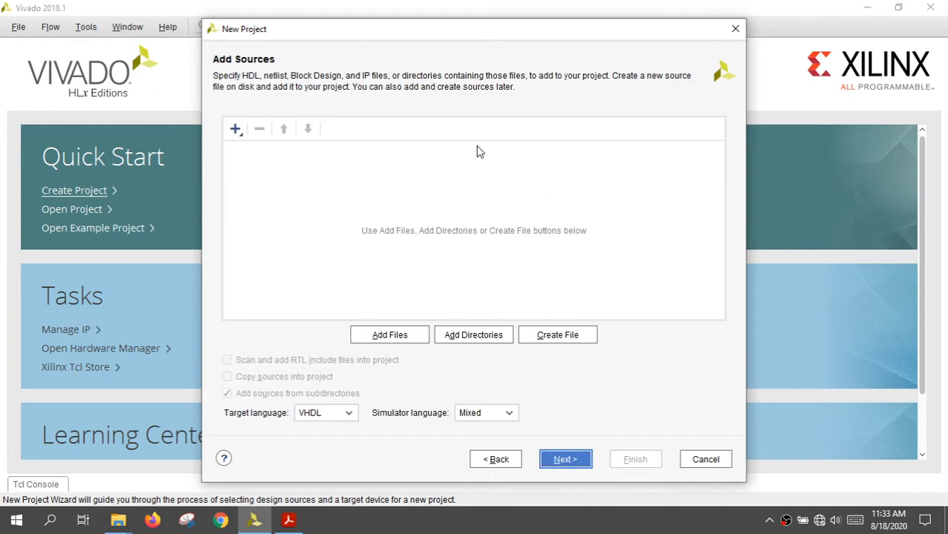
click(566, 460)
click(568, 460)
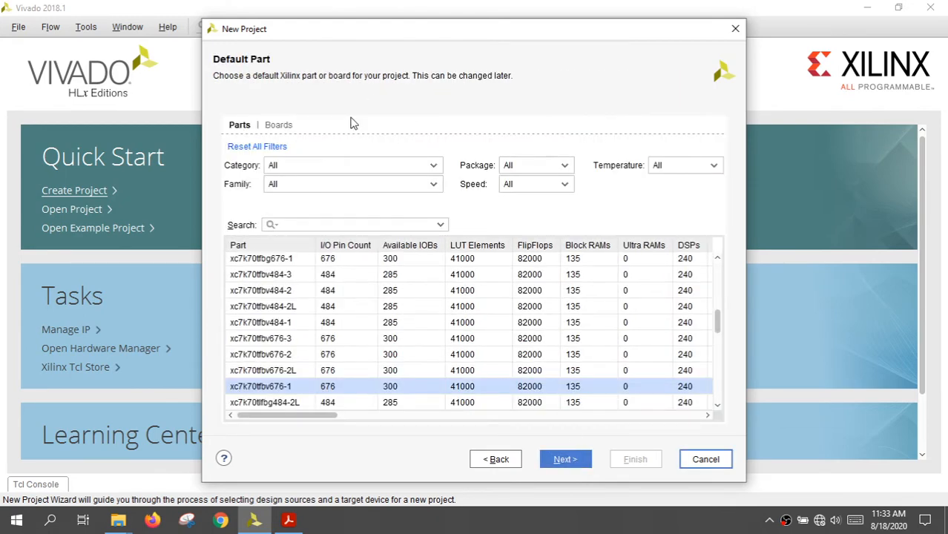
Choose the Artix-7 AC701 Evaluation Platform as the default board, searching for ac7, and finish creating the project.
click(280, 126)
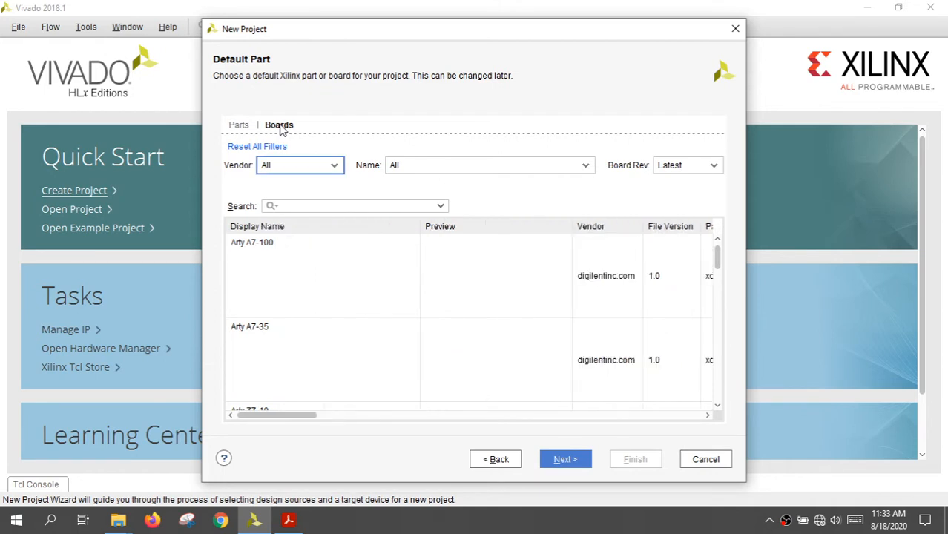
click(294, 206)
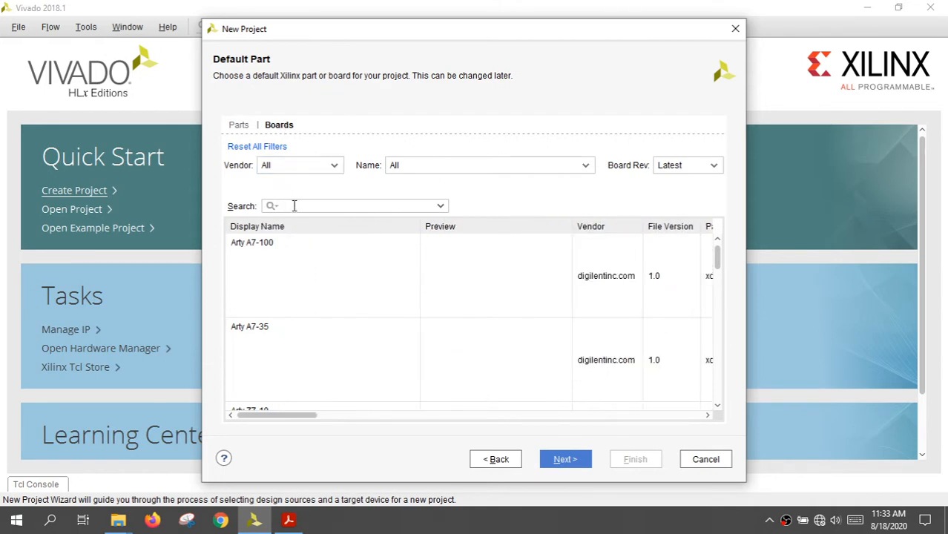
text(ac7)
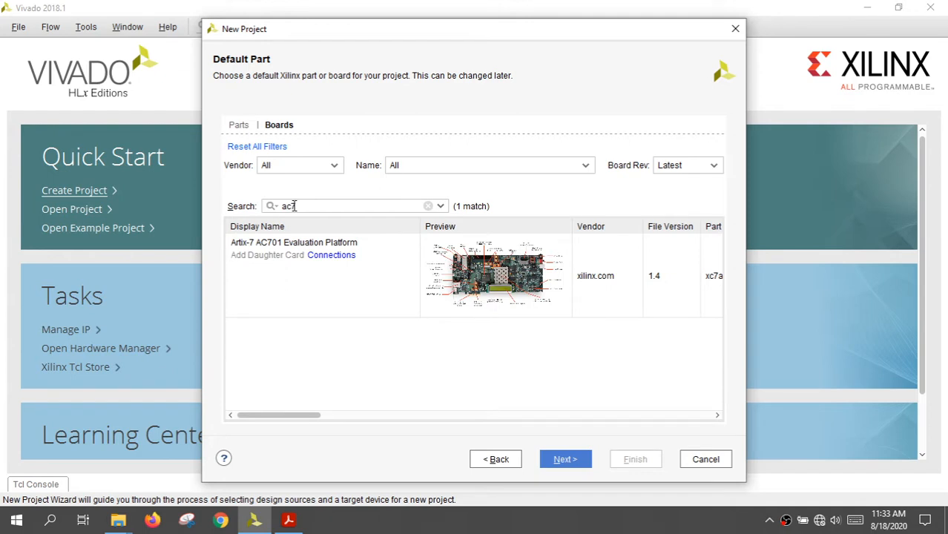
click(276, 257)
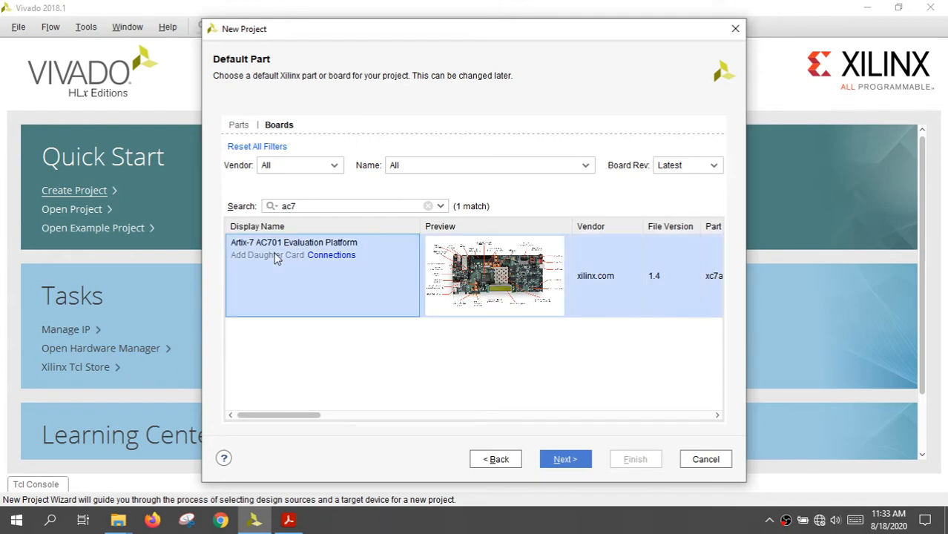
click(565, 460)
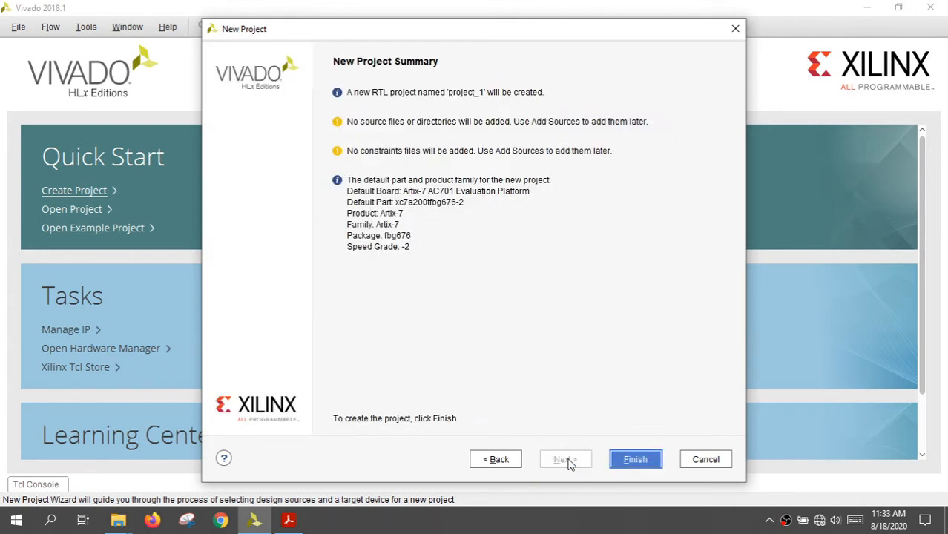
click(636, 463)
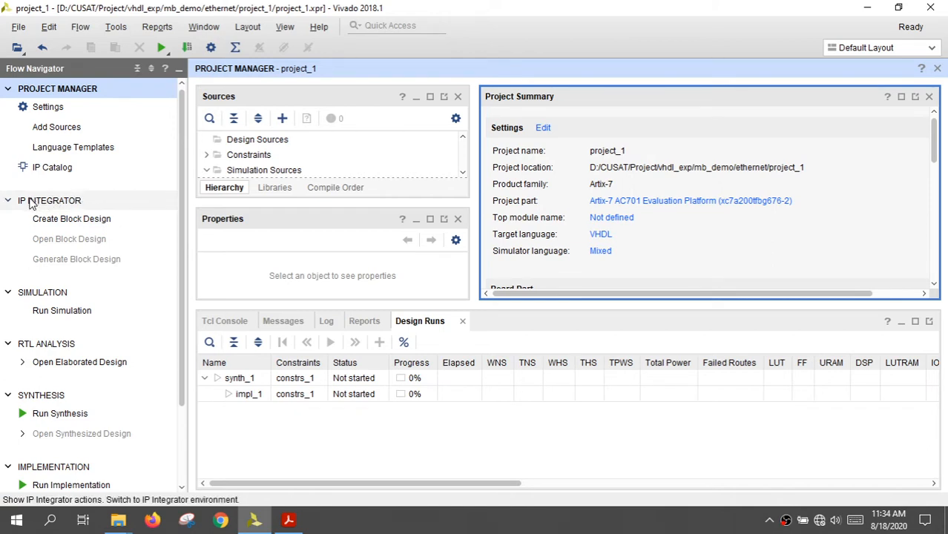
Create a block design named design_1, local to the project and in the Design Sources set.
click(64, 221)
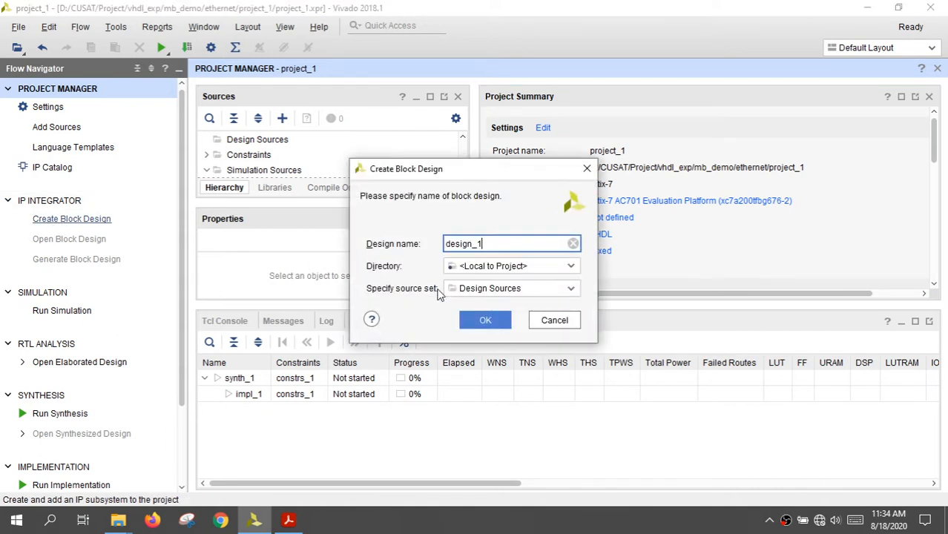
click(484, 320)
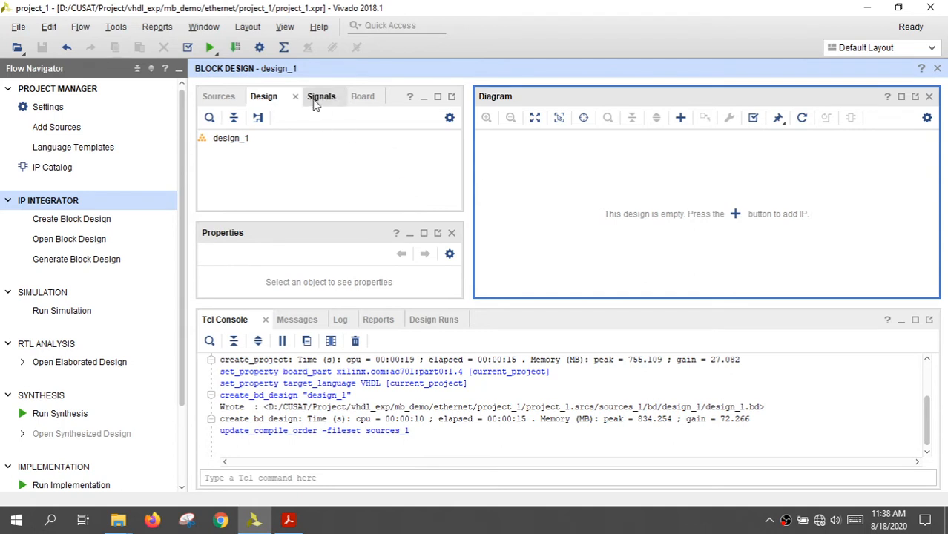
Add the board's DDR3 SDRAM component to the block design diagram and acknowledge the automatic connection.
click(364, 101)
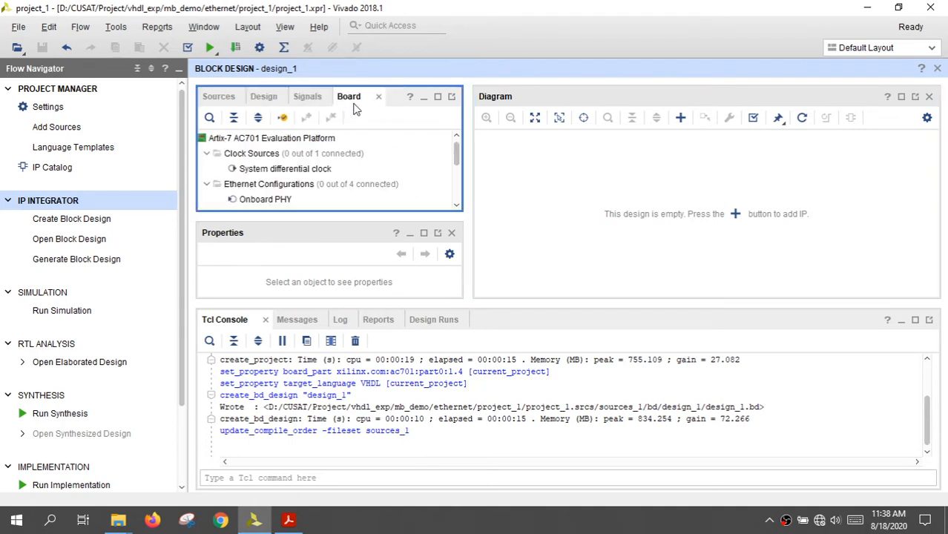
click(452, 234)
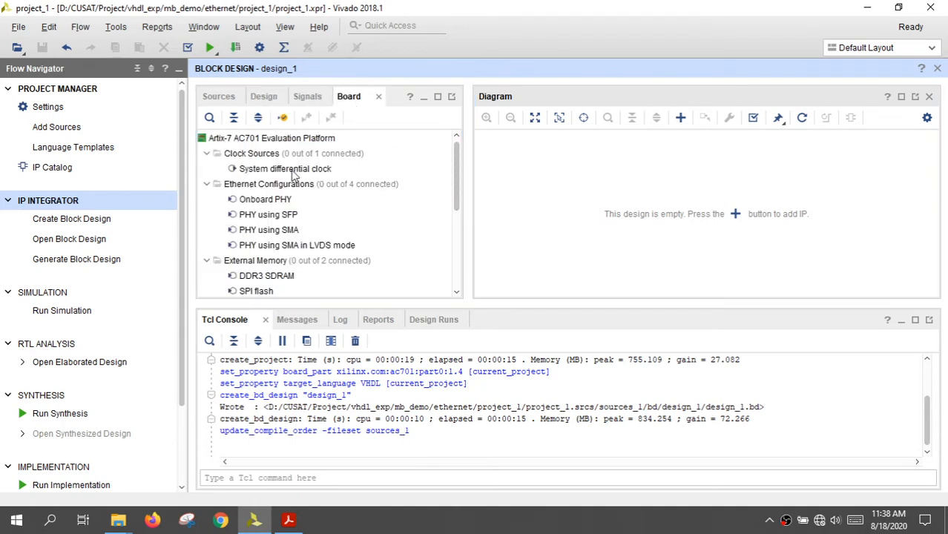
scroll(335, 206, down, 1)
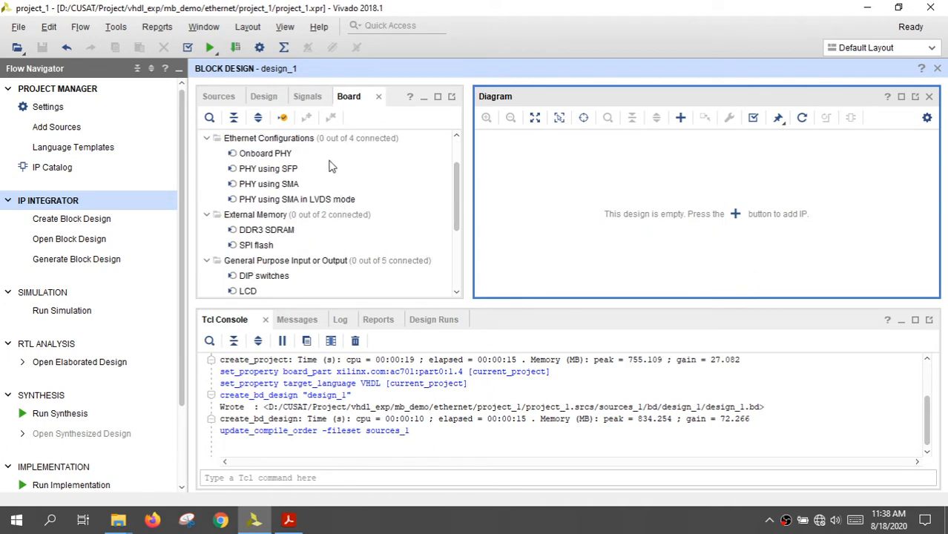
click(264, 234)
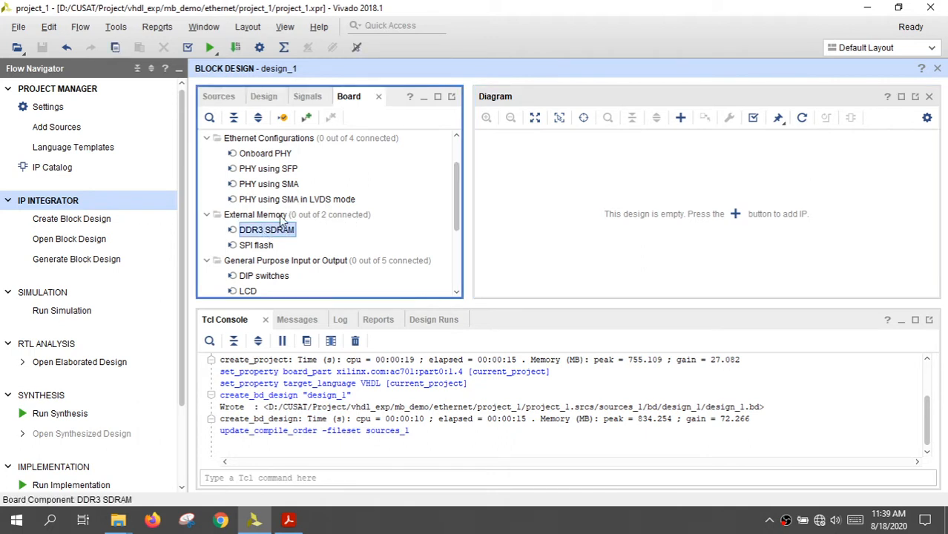
drag(281, 235, 579, 234)
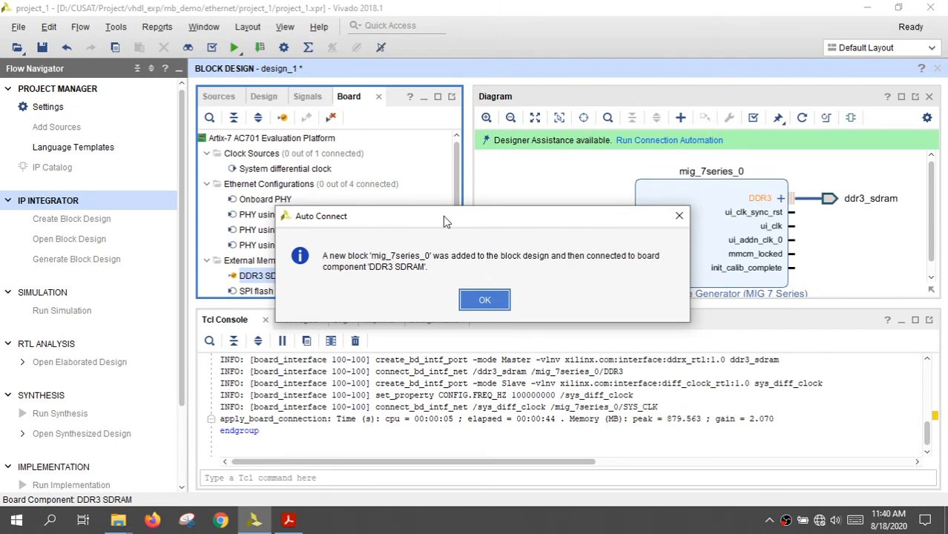
click(477, 301)
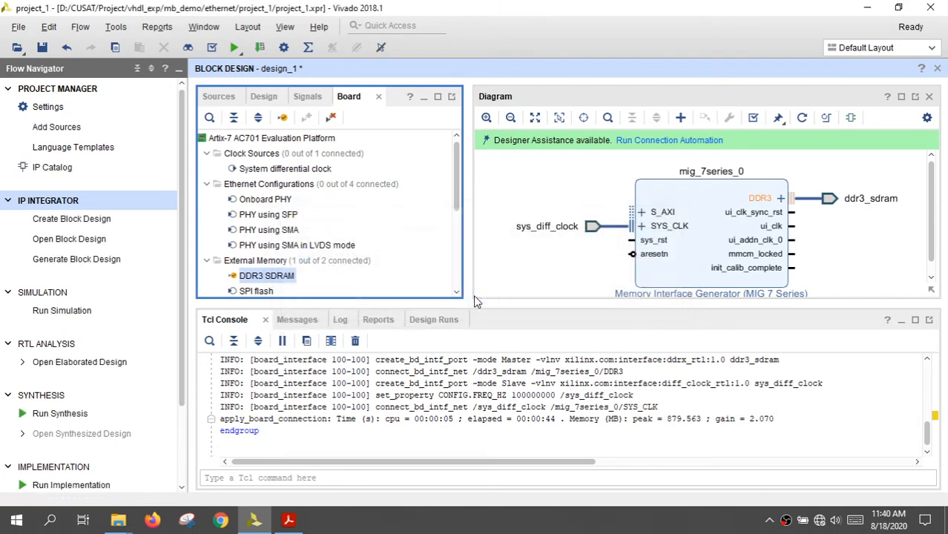
Open the mig_7series_0 block's customization and accept Create Design with one controller, no pin-compatible FPGAs and DDR3 SDRAM as controller type.
click(705, 209)
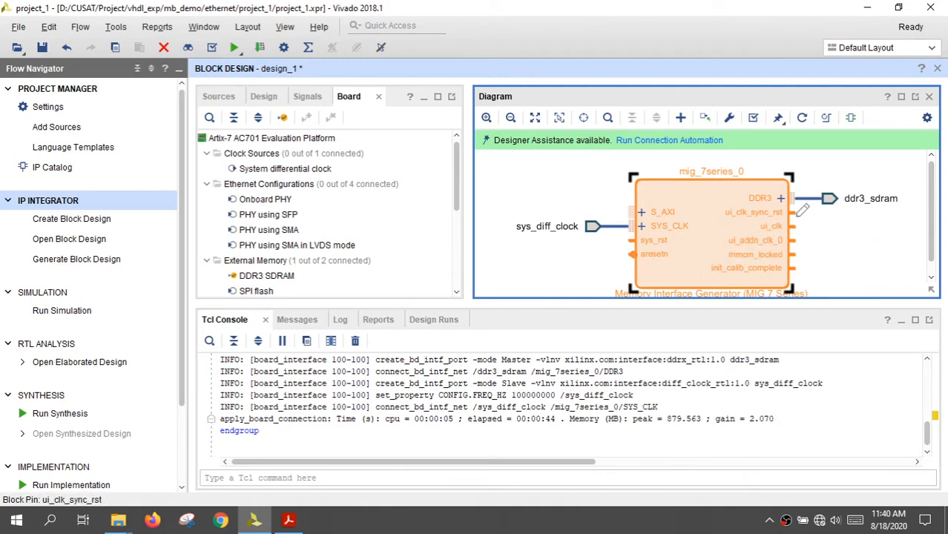
double_click(701, 202)
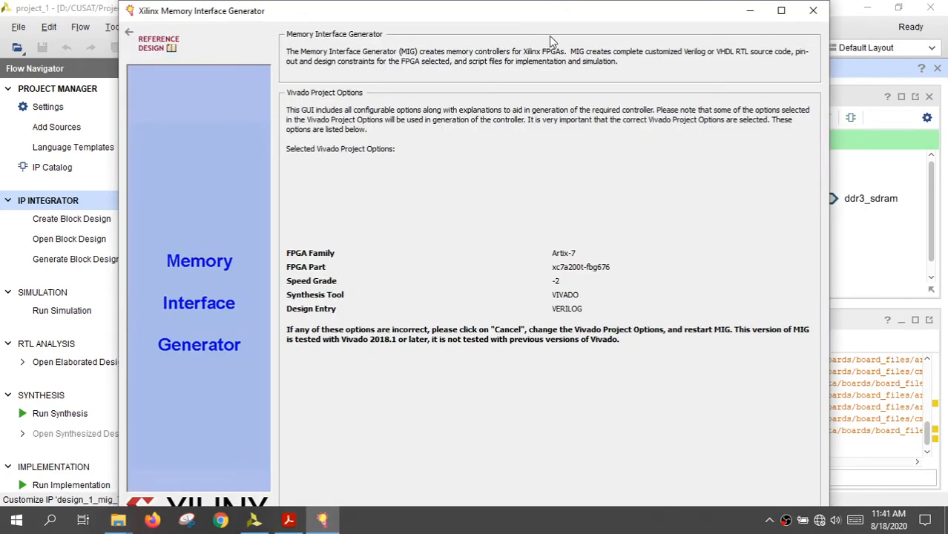
double_click(486, 16)
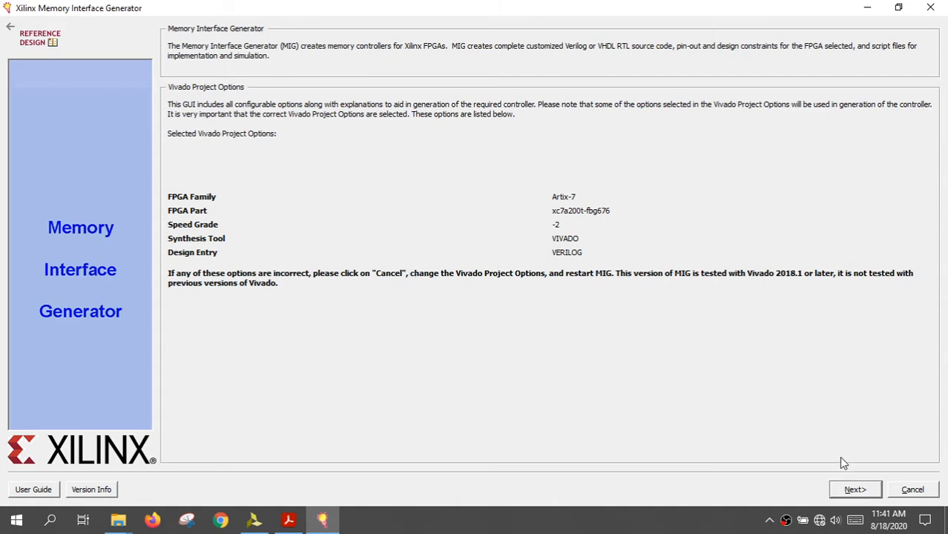
click(854, 489)
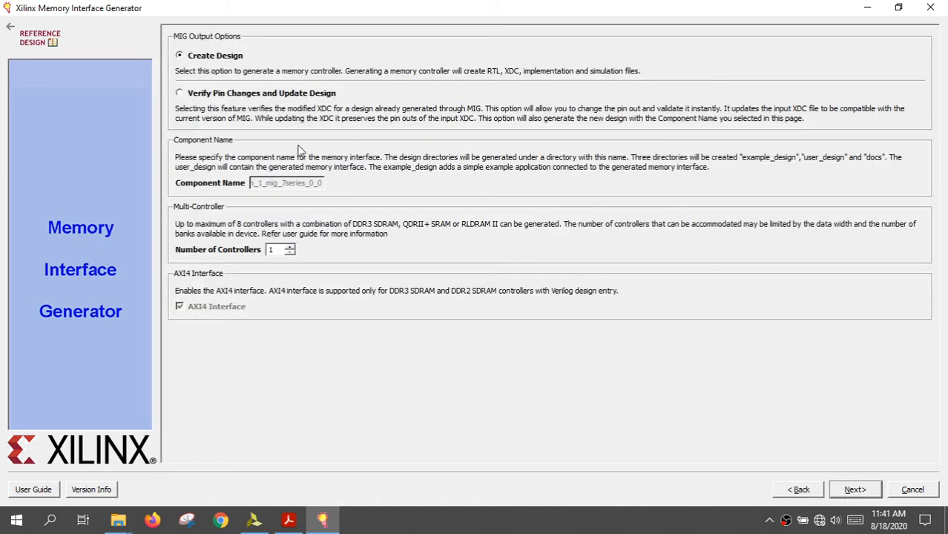
click(854, 491)
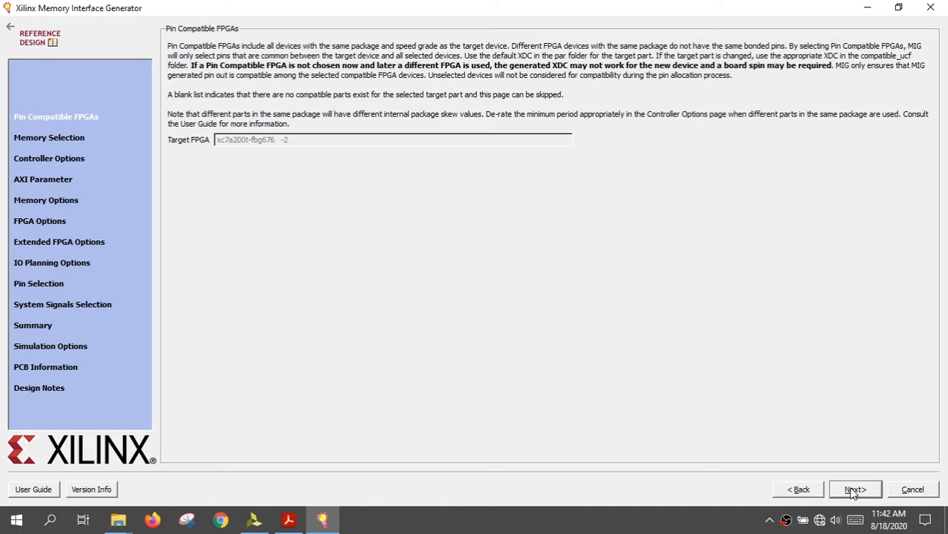
click(854, 492)
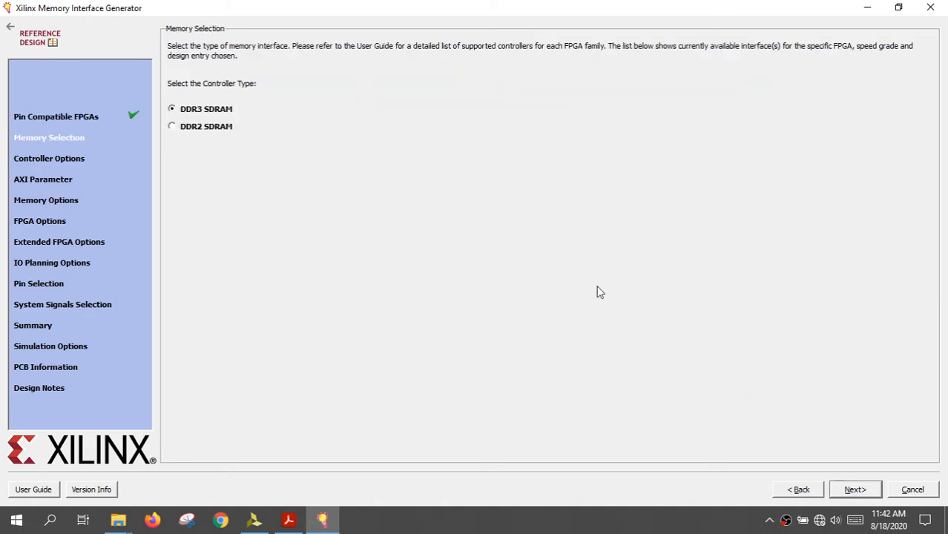
click(862, 491)
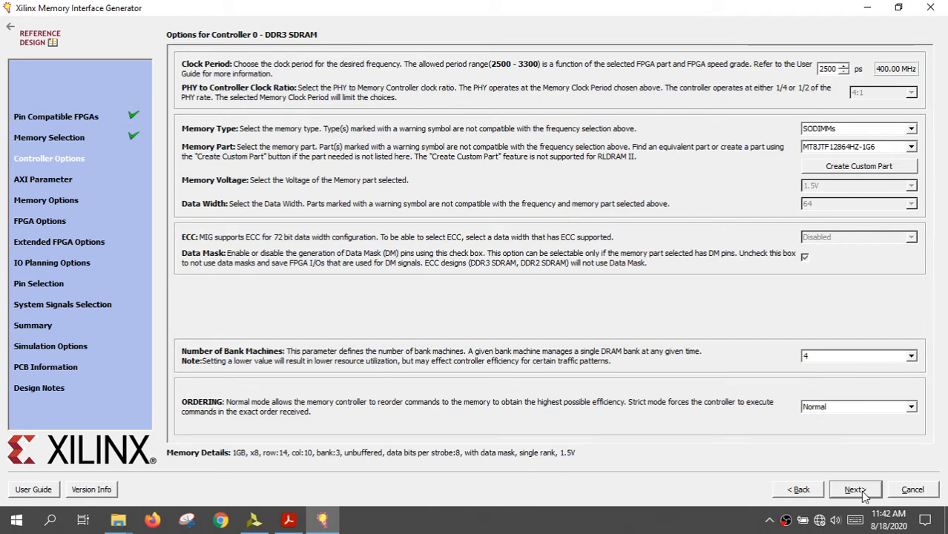
Accept the preset controller, AXI, memory and FPGA options, keeping 50 Ohms internal termination and the Fixed Pin Out mode.
click(855, 489)
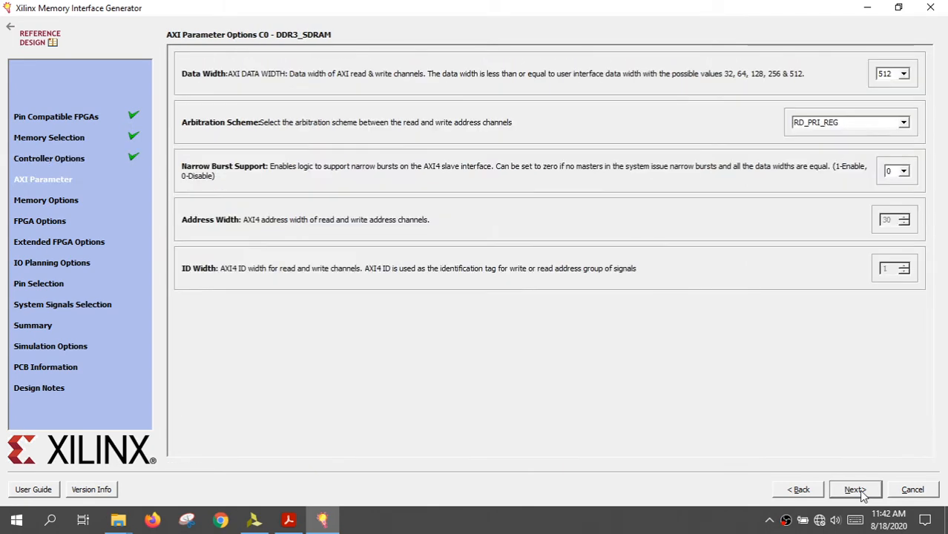
click(855, 490)
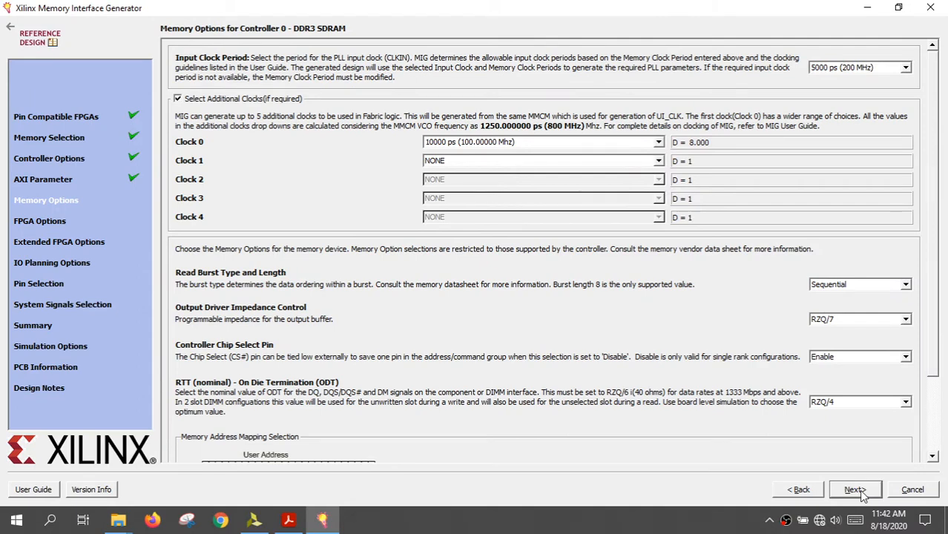
click(855, 490)
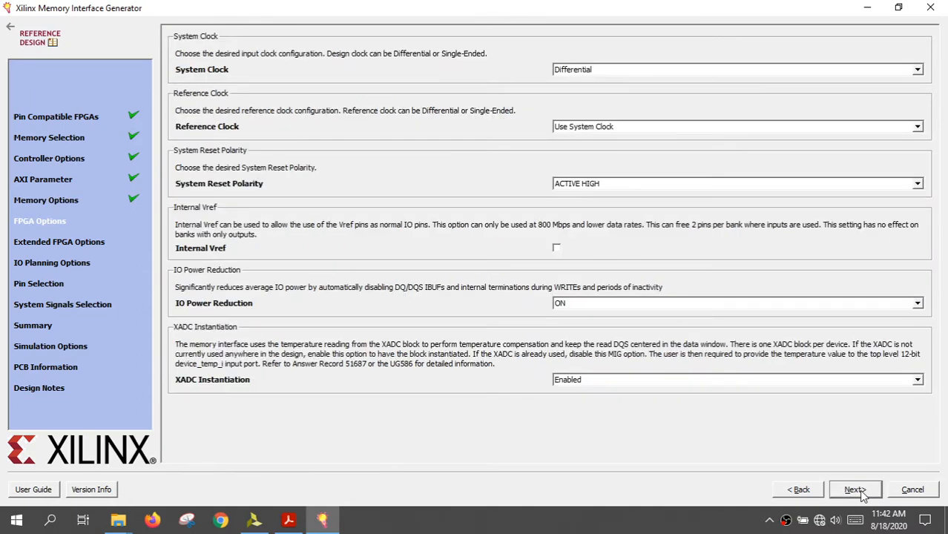
click(861, 496)
click(862, 497)
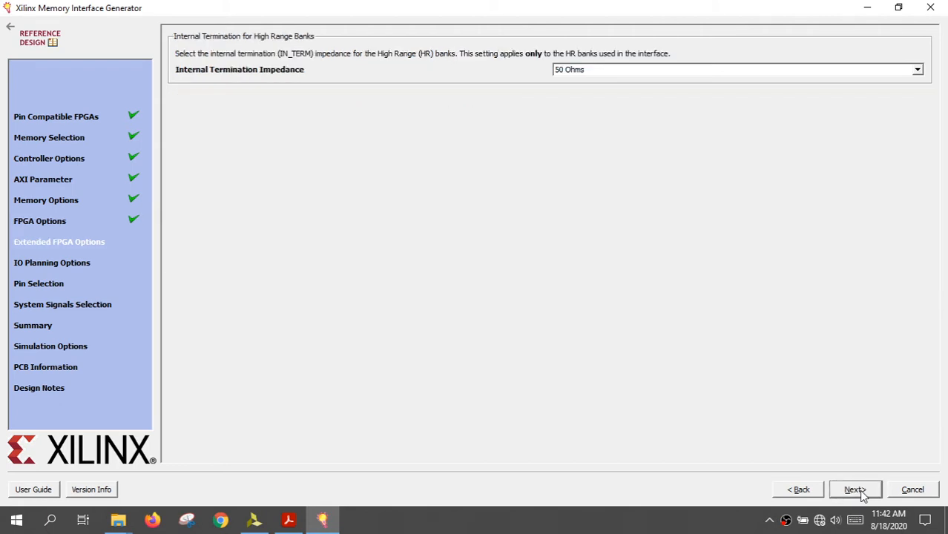
click(861, 496)
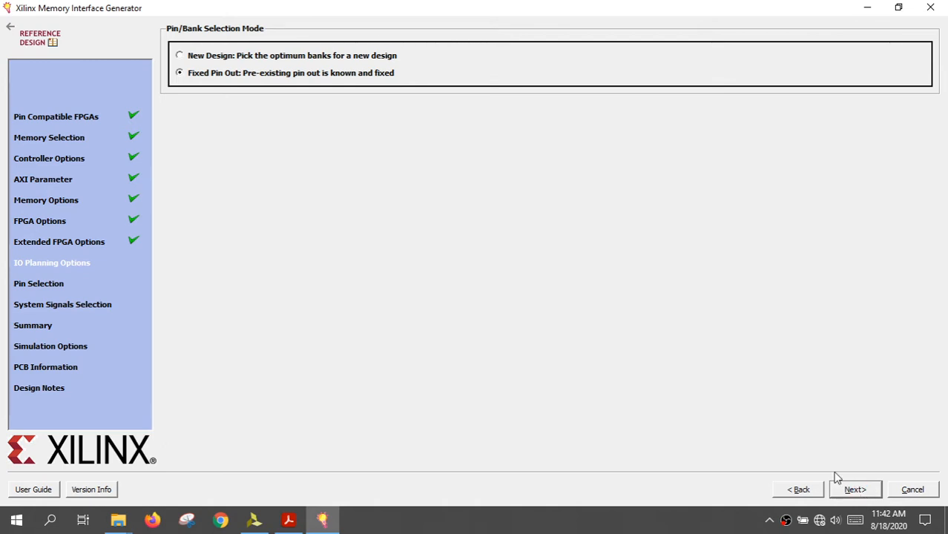
click(833, 483)
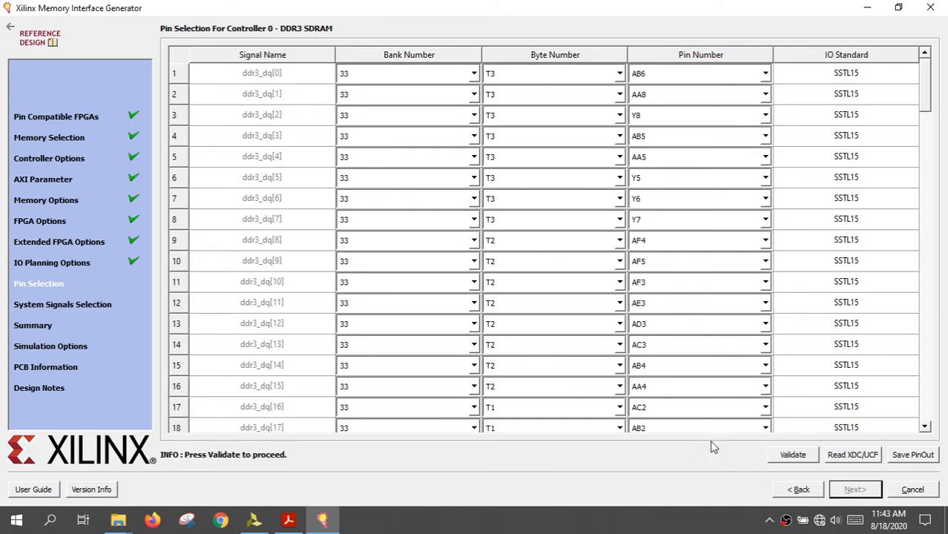
Validate the DDR3 pin selection and accept the system signals and summary, proceeding to the simulation model license agreement.
click(790, 457)
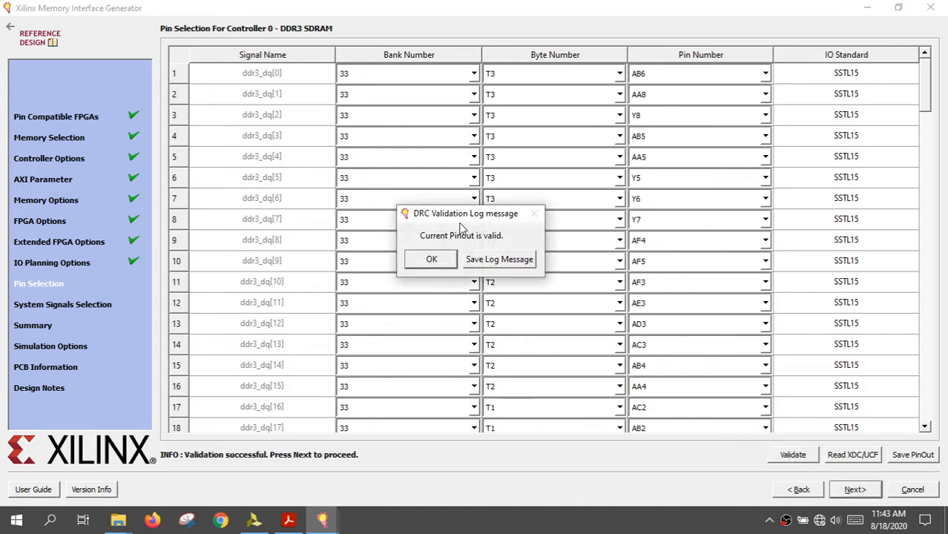
click(429, 259)
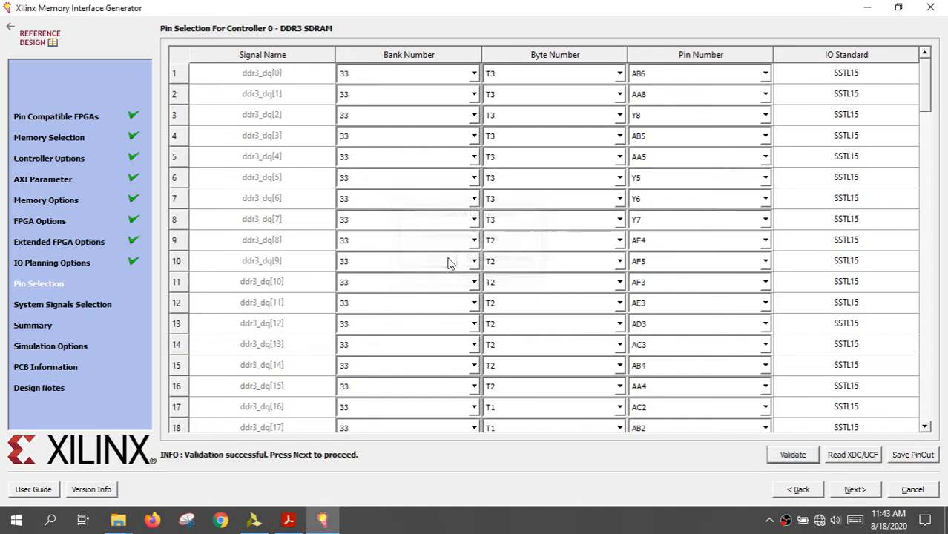
click(855, 491)
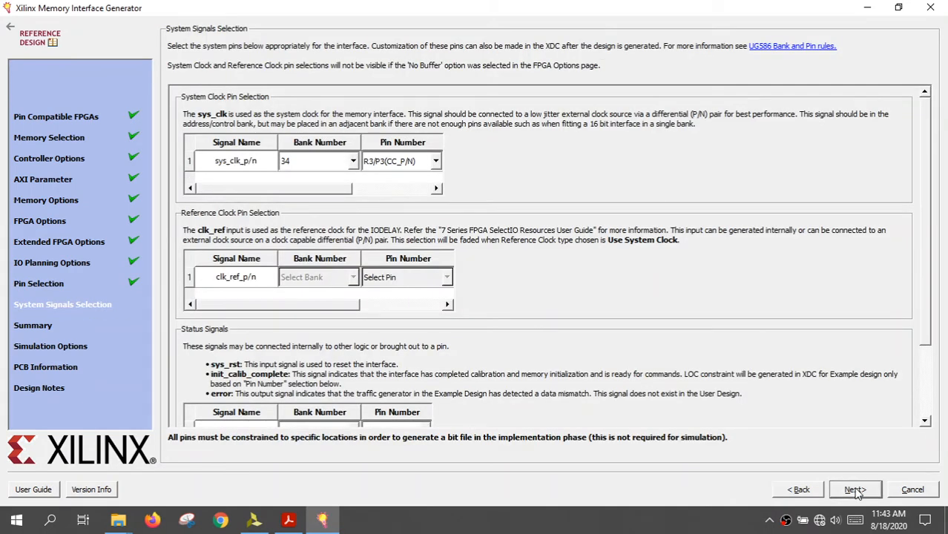
click(855, 491)
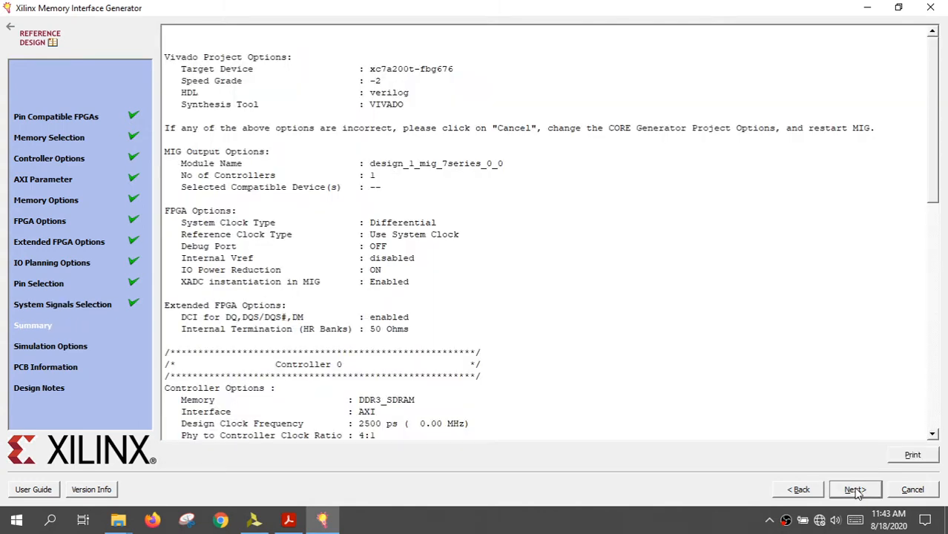
click(857, 492)
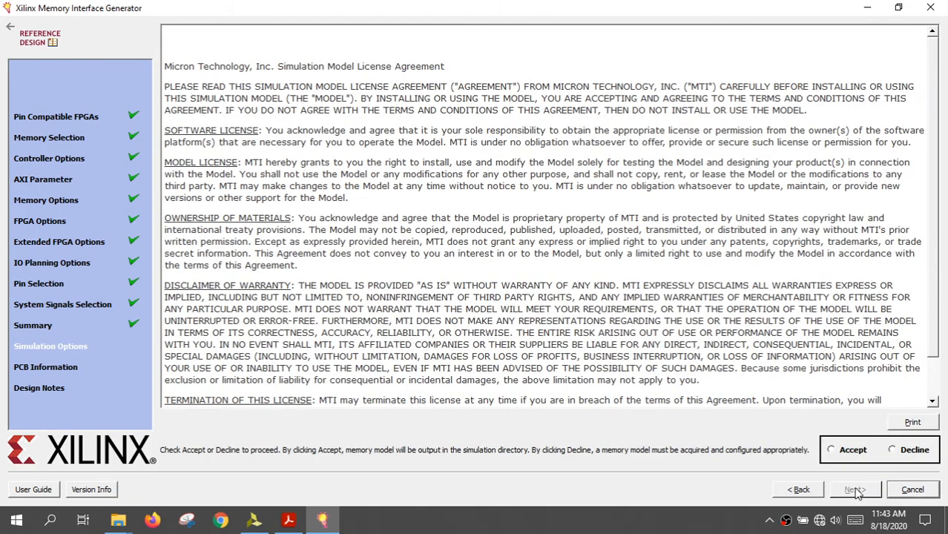
Accept the Micron simulation model license agreement, proceed past the PCB information and design notes, and generate the DDR3 memory interface.
click(831, 450)
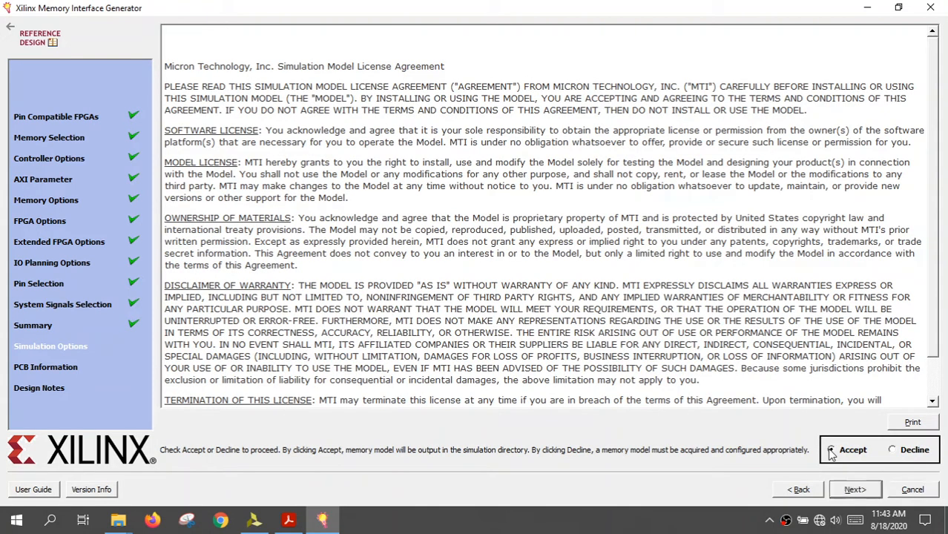
click(855, 490)
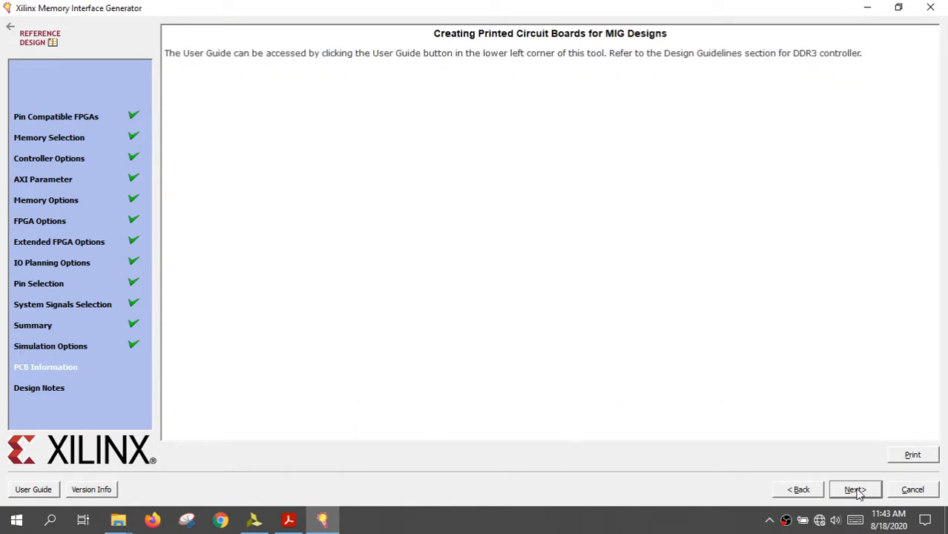
click(856, 490)
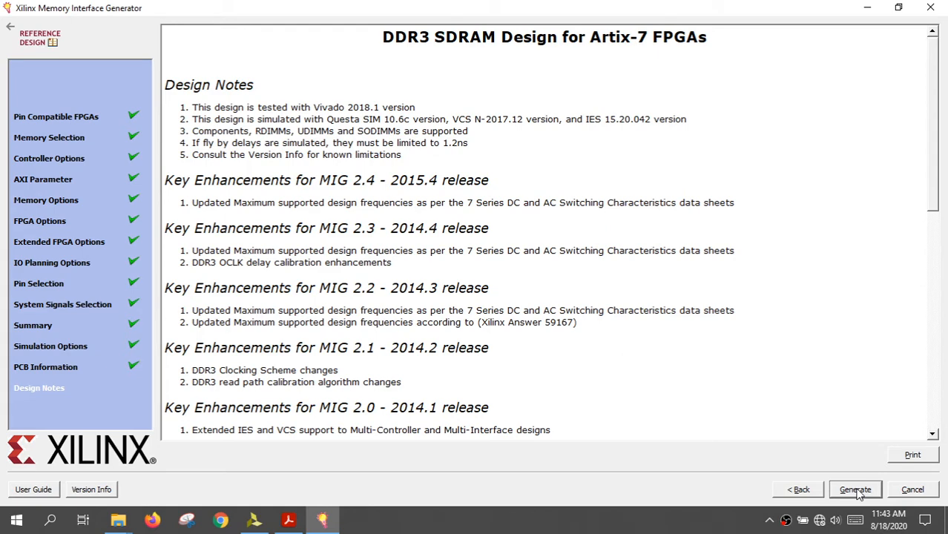
click(849, 491)
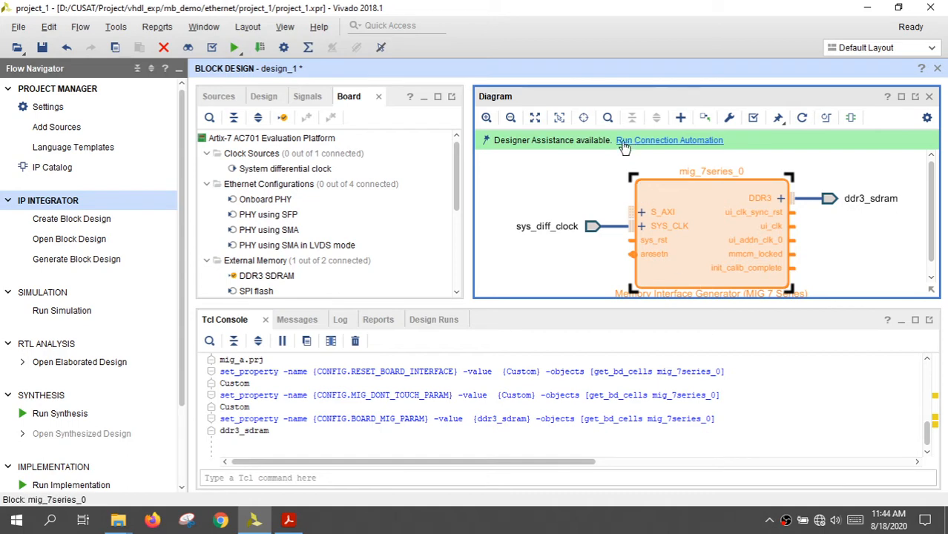
Run connection automation to connect mig_7series_0's sys_rst to the board's reset interface, and maximize the block diagram.
click(665, 140)
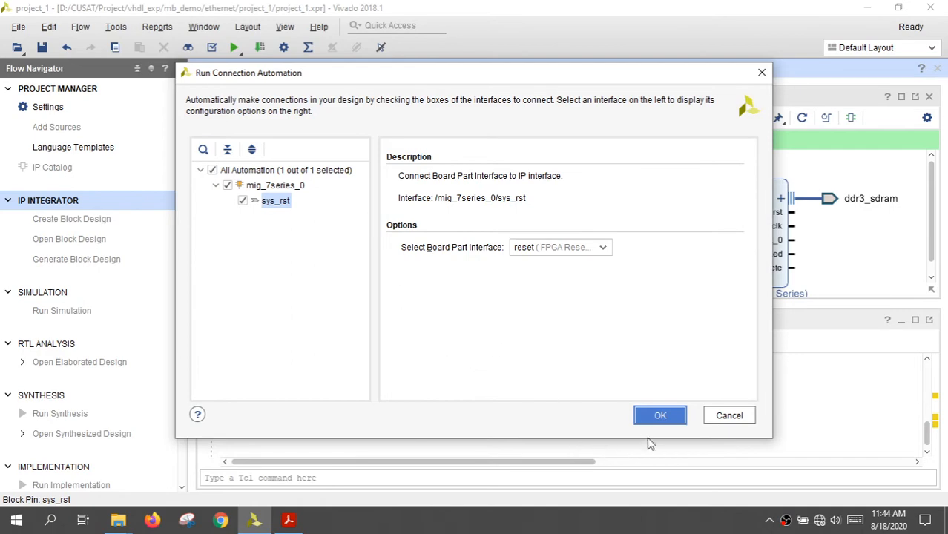
click(656, 417)
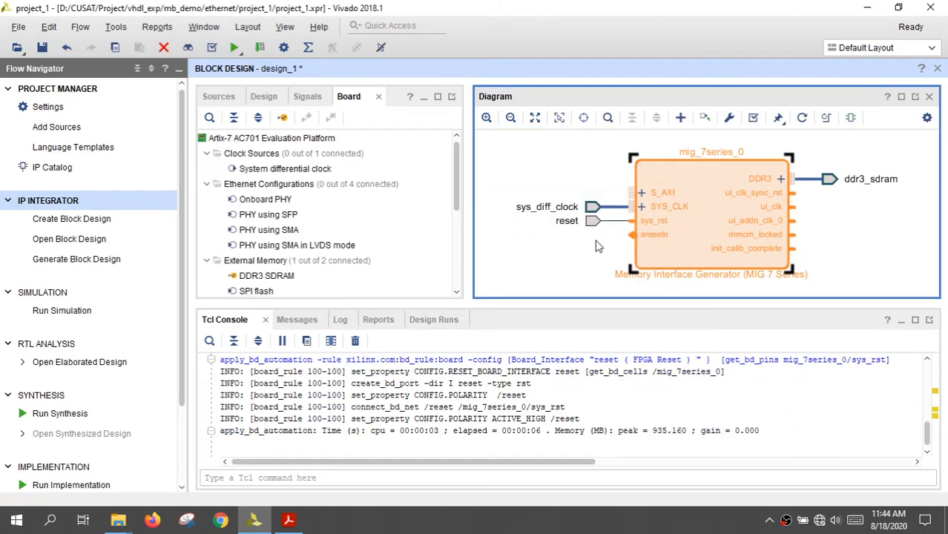
click(901, 96)
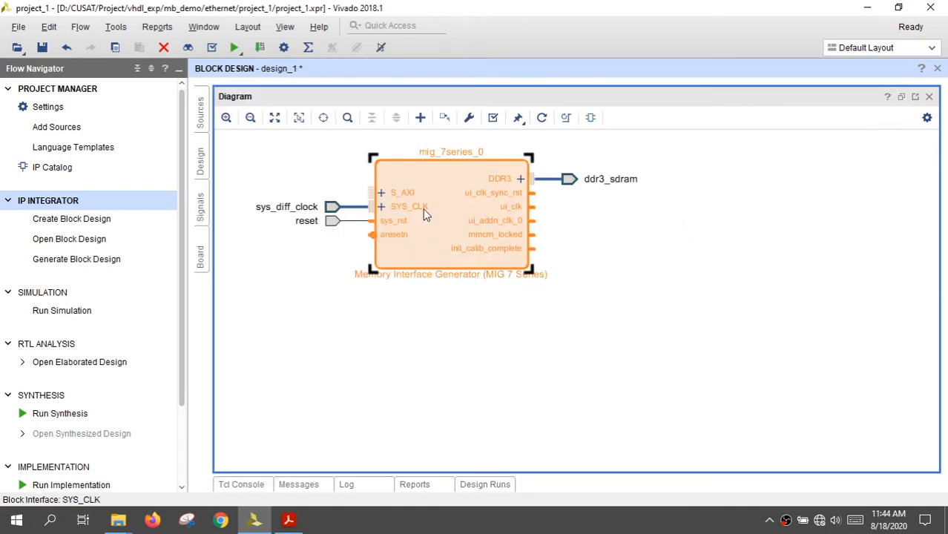
Find the MicroBlaze processor IP and add it to the block design.
click(420, 117)
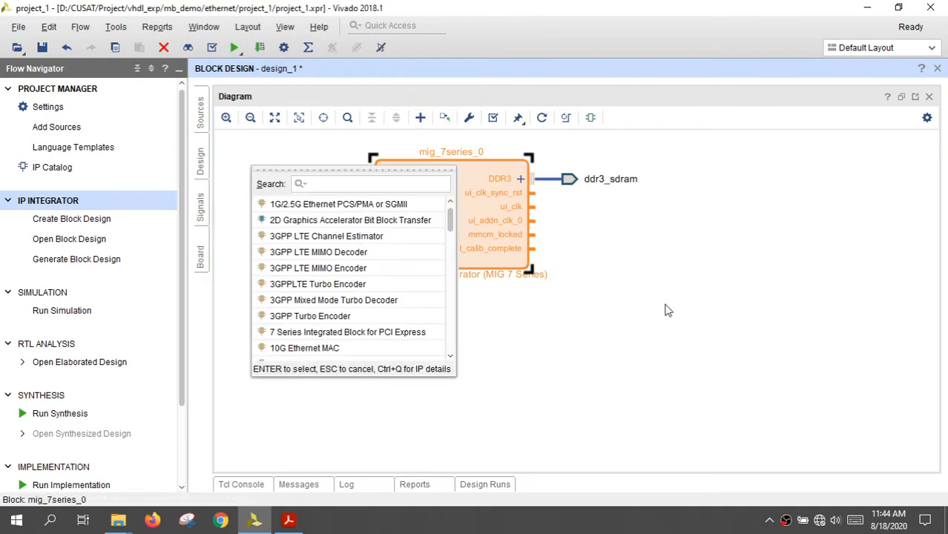
text(micr)
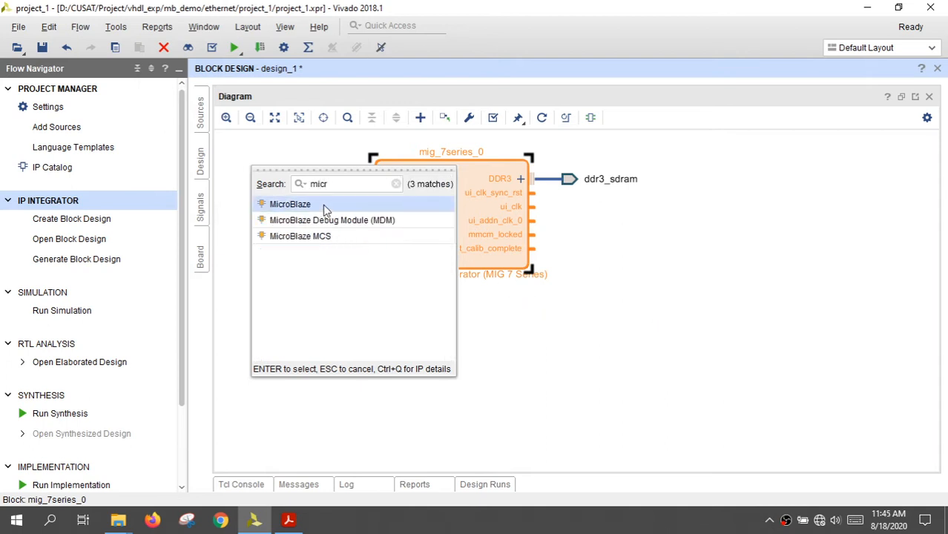
double_click(321, 208)
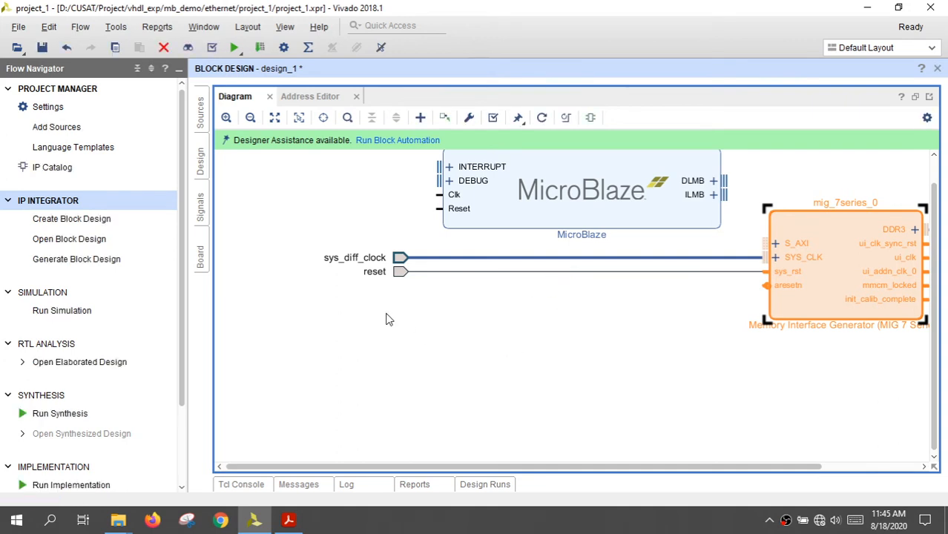
Run block automation for microblaze_0 with 64KB local memory and the interrupt controller enabled, keeping the other options.
click(379, 141)
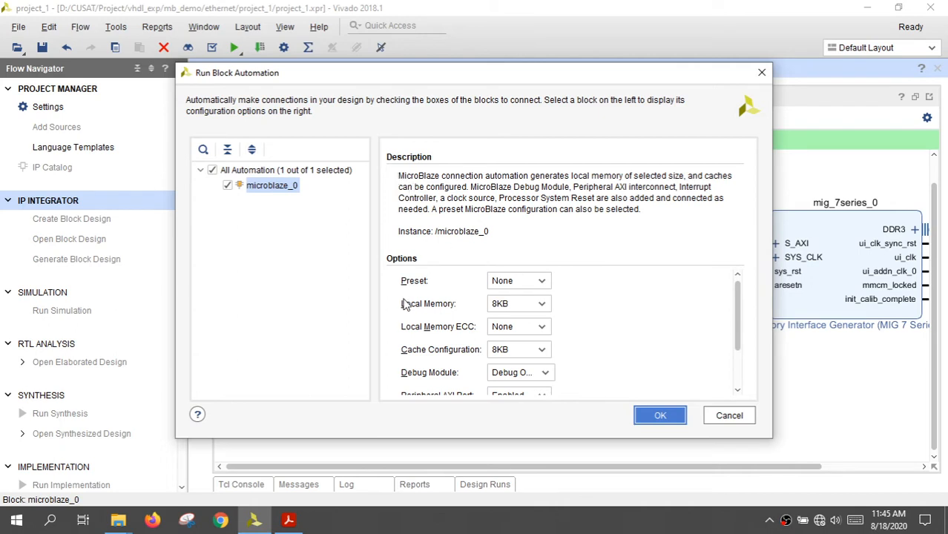
click(542, 307)
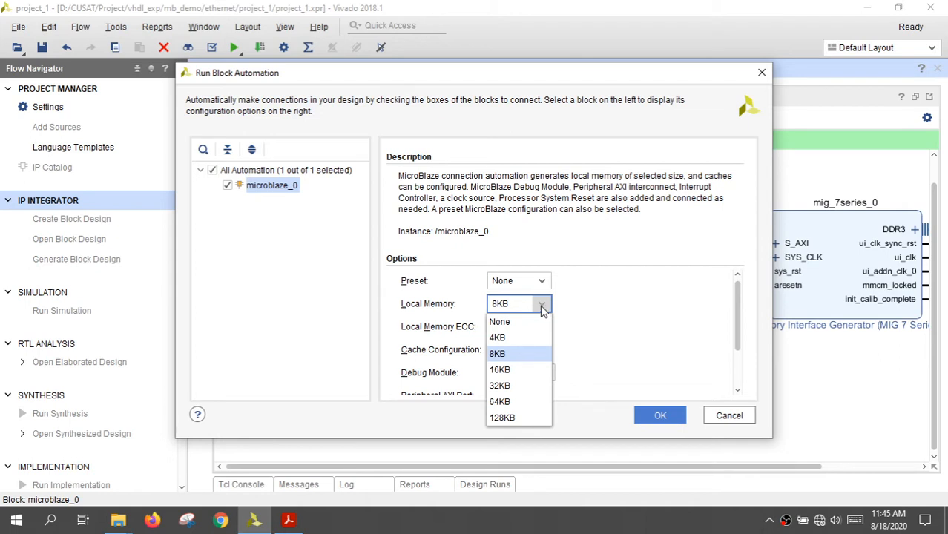
click(530, 404)
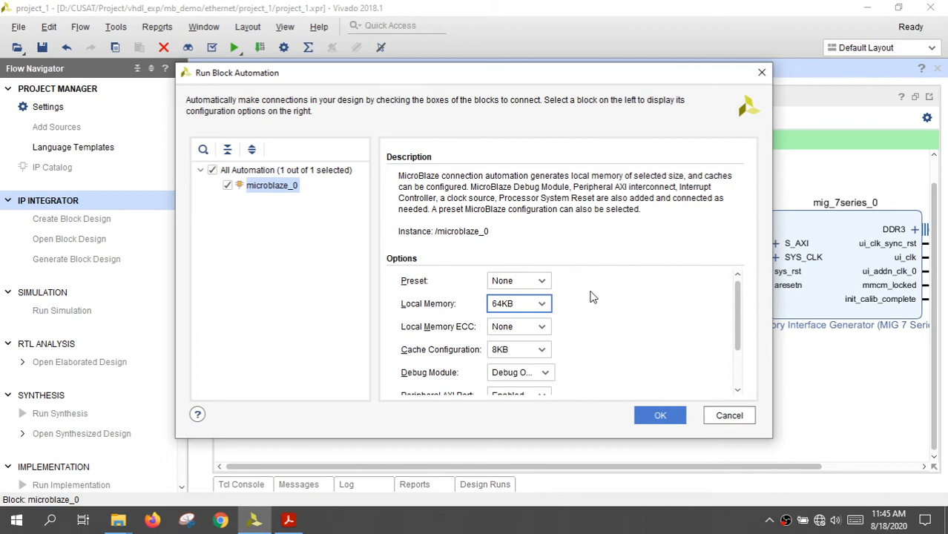
scroll(572, 308, down, 2)
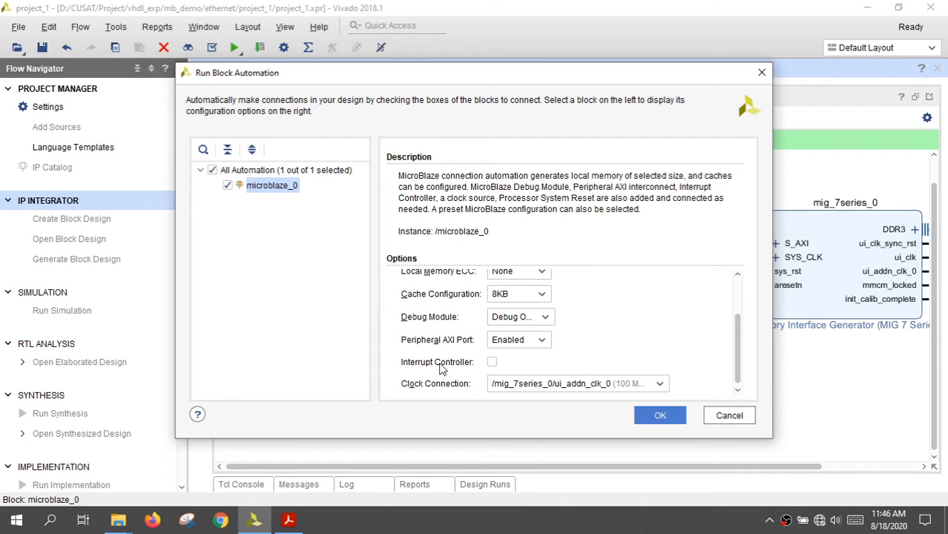
click(492, 363)
click(659, 415)
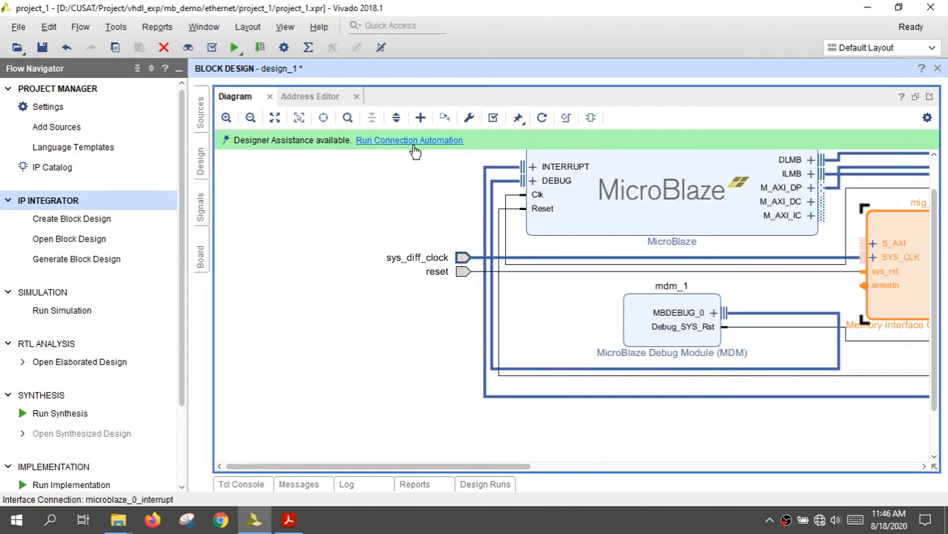
Run connection automation on all offered interfaces of microblaze_0, mig_7series_0 and rst_mig_7series_0_100M.
click(274, 118)
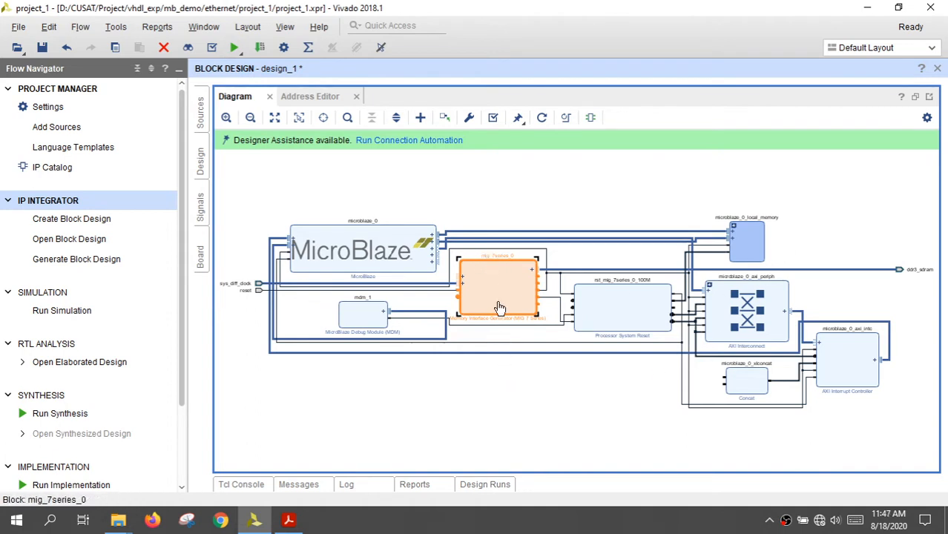
click(393, 144)
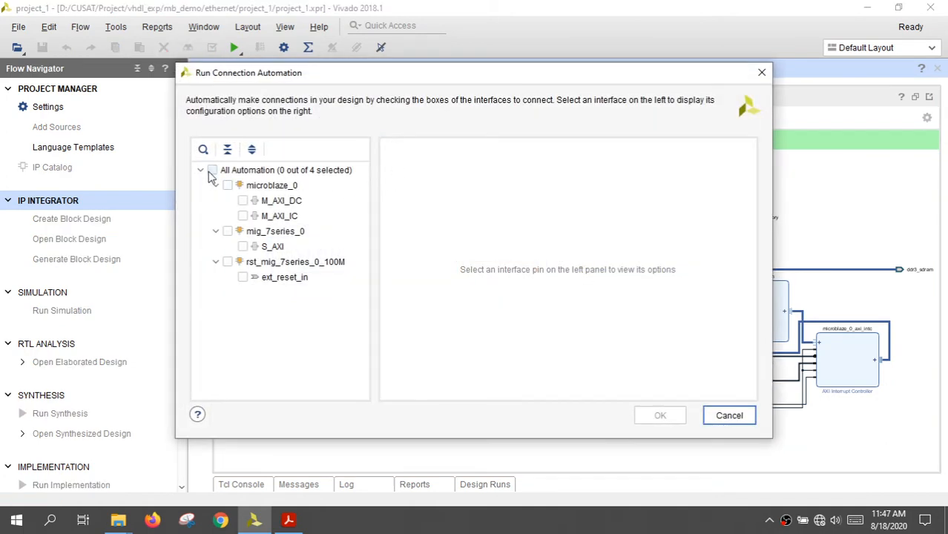
click(212, 171)
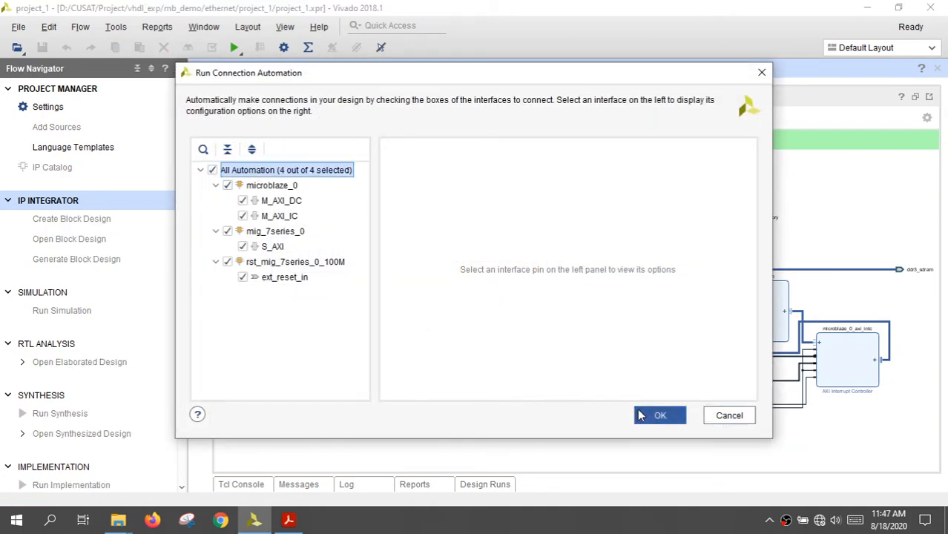
click(663, 416)
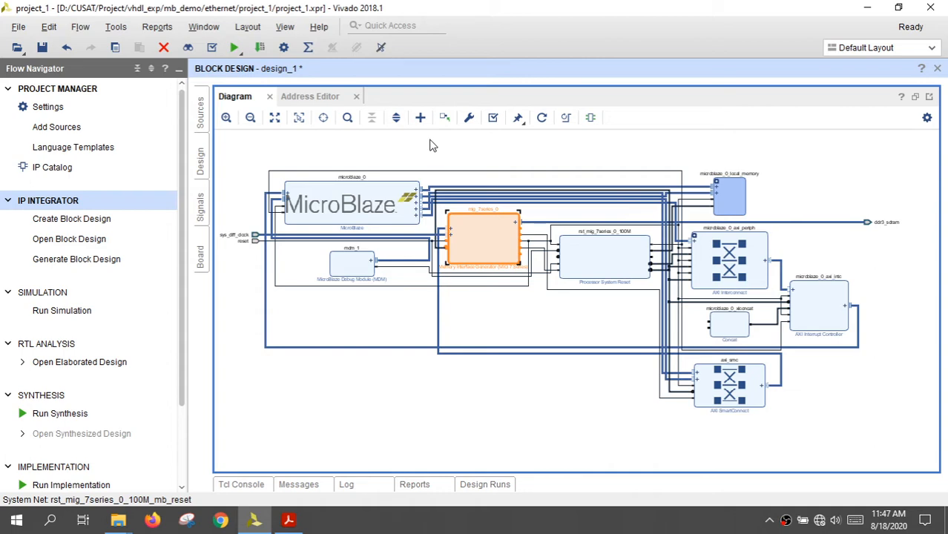
Add an AXI Timer to the block design and connect its S_AXI interface through connection automation with the default options.
click(420, 118)
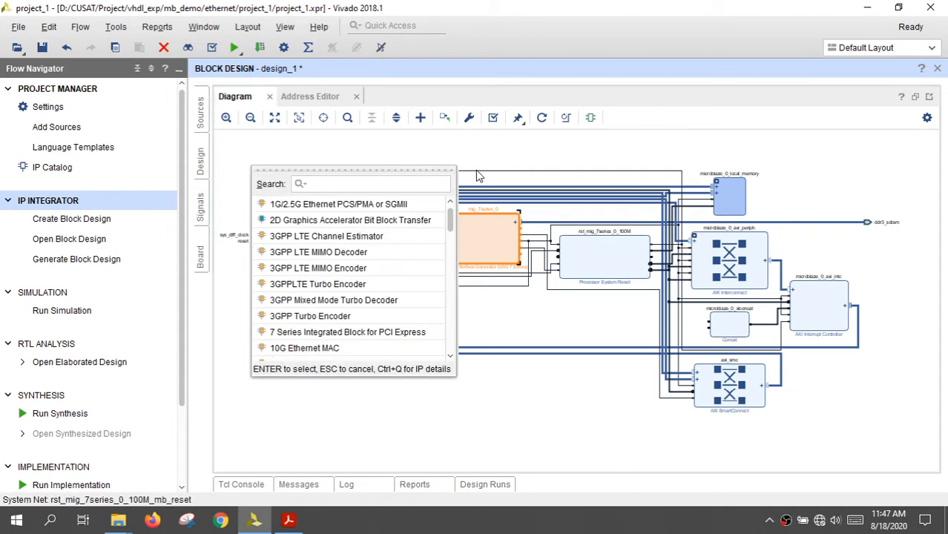
text(t)
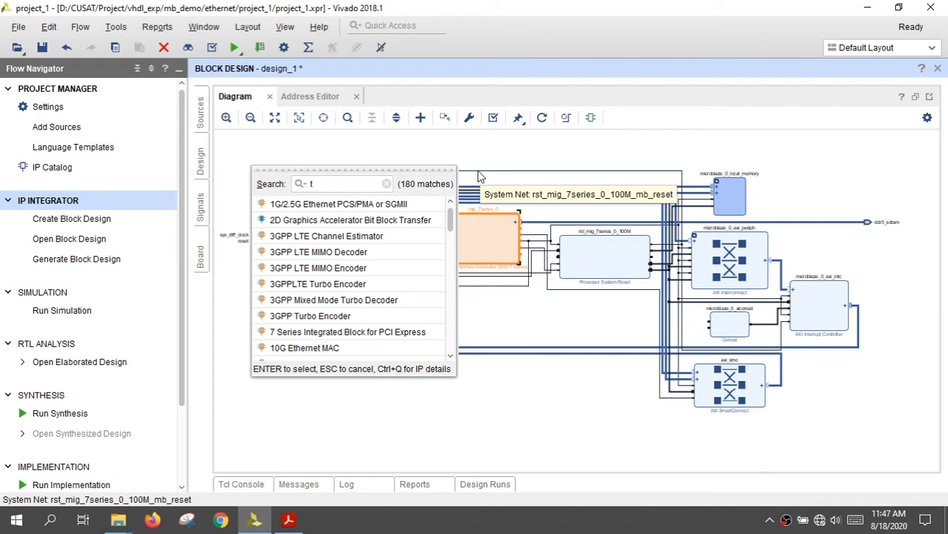
text(imer)
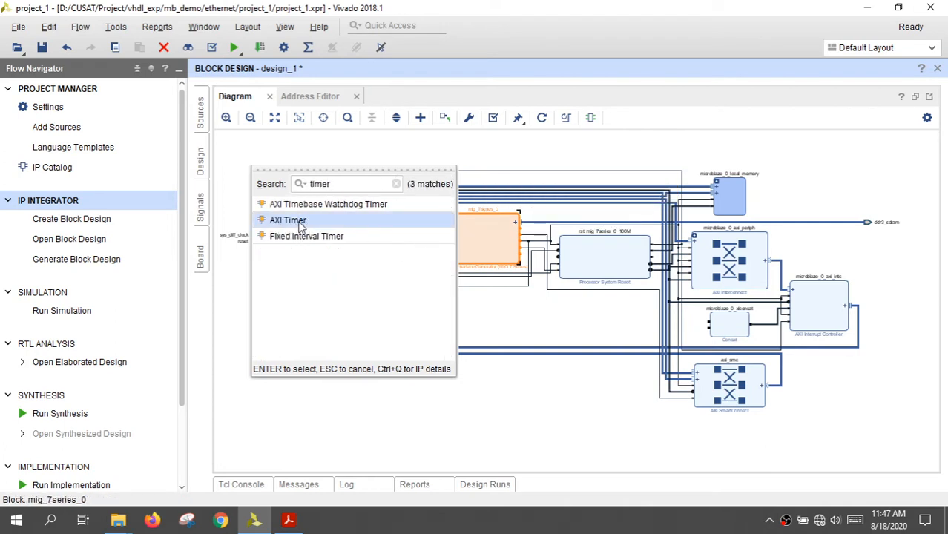
double_click(299, 224)
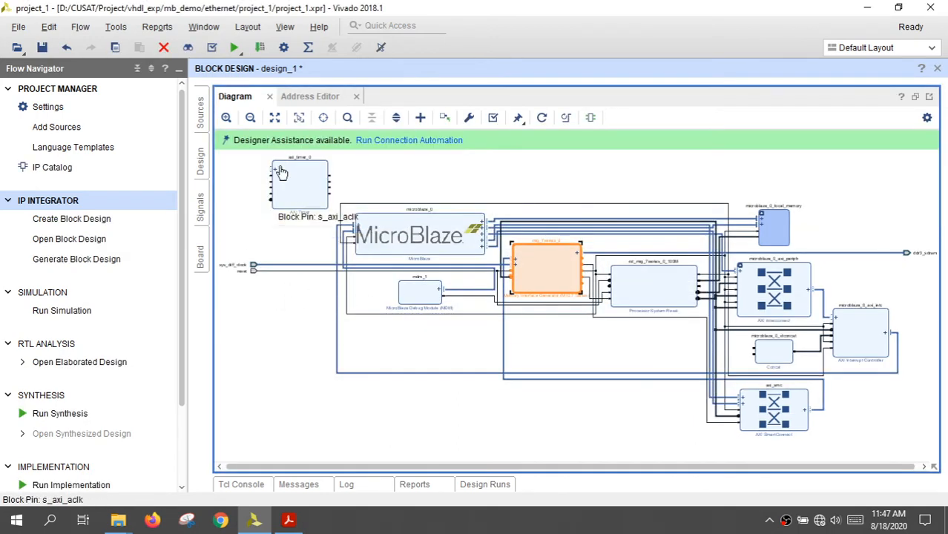
click(405, 141)
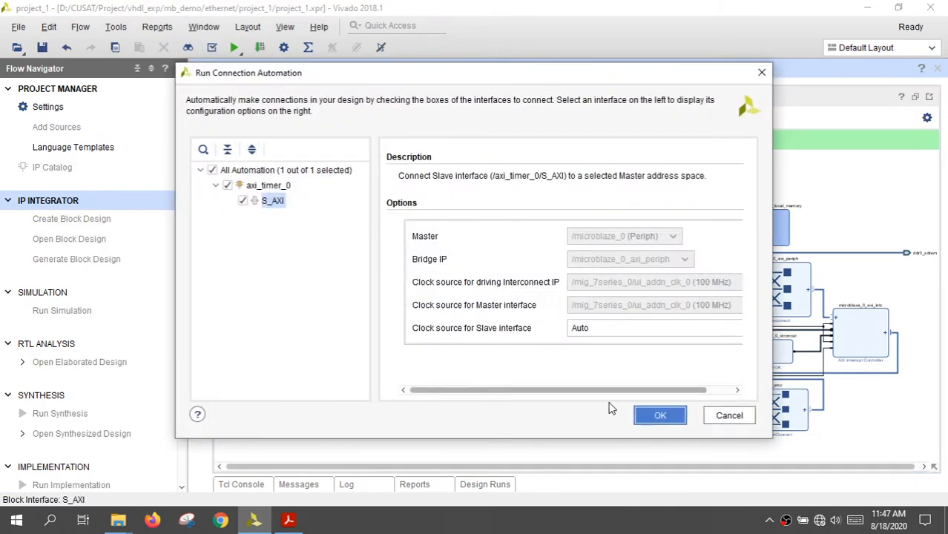
click(657, 419)
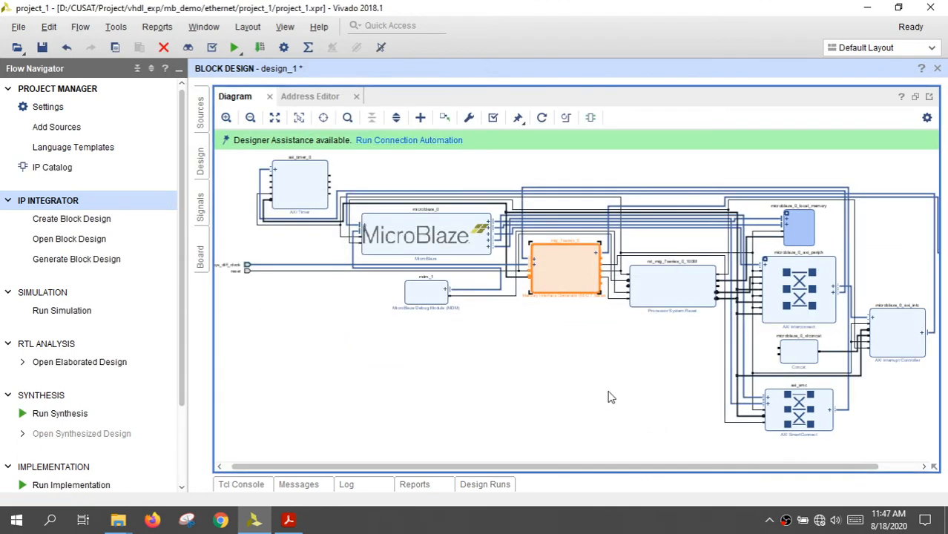
Find the AXI UART16550 IP and add it to the block design.
scroll(417, 393, down, 1)
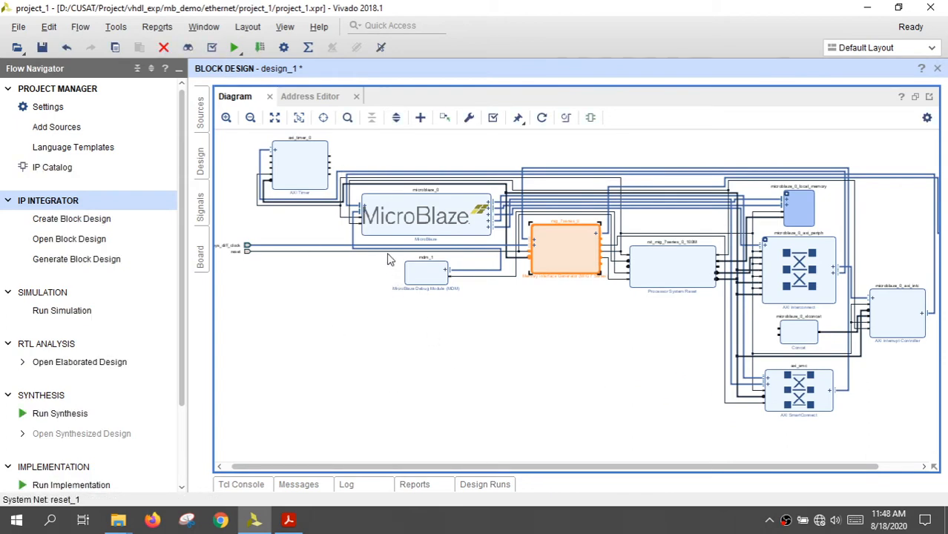
click(420, 117)
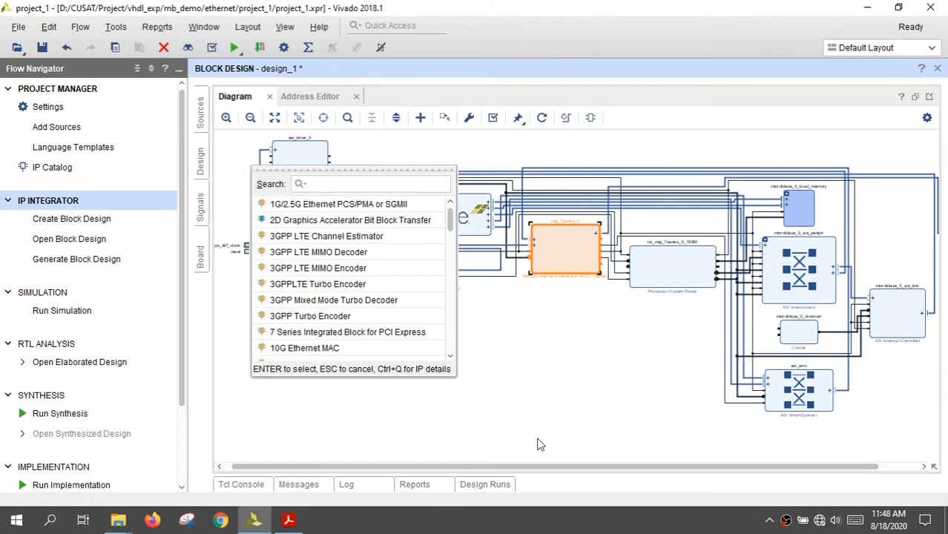
text(u)
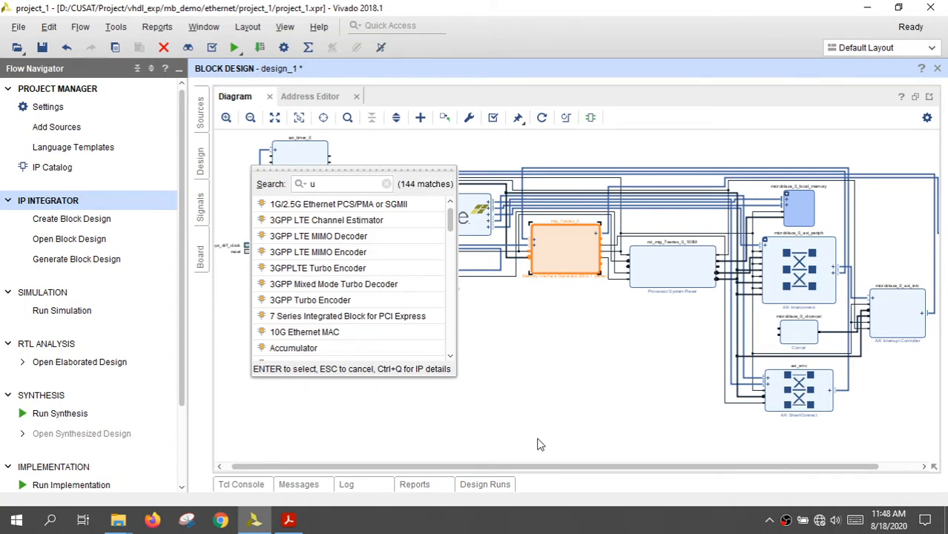
text(art)
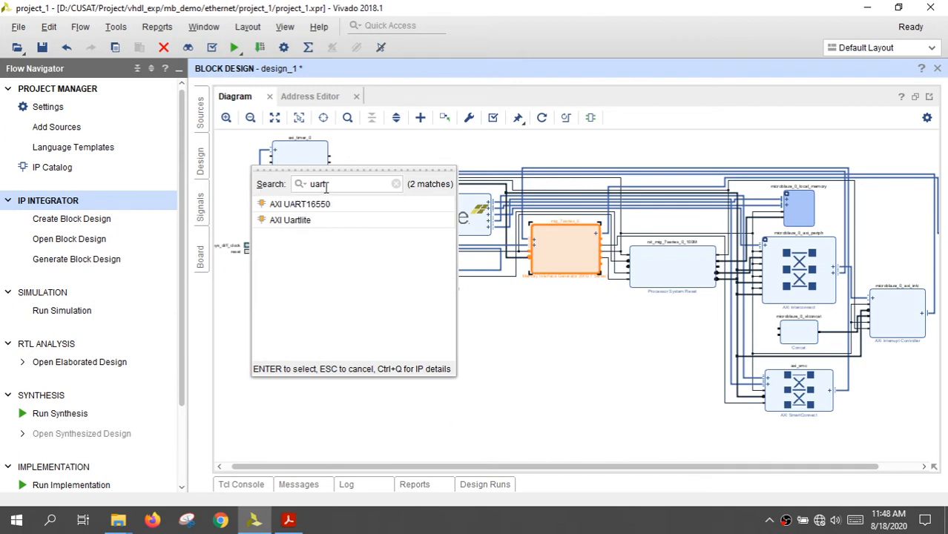
click(315, 208)
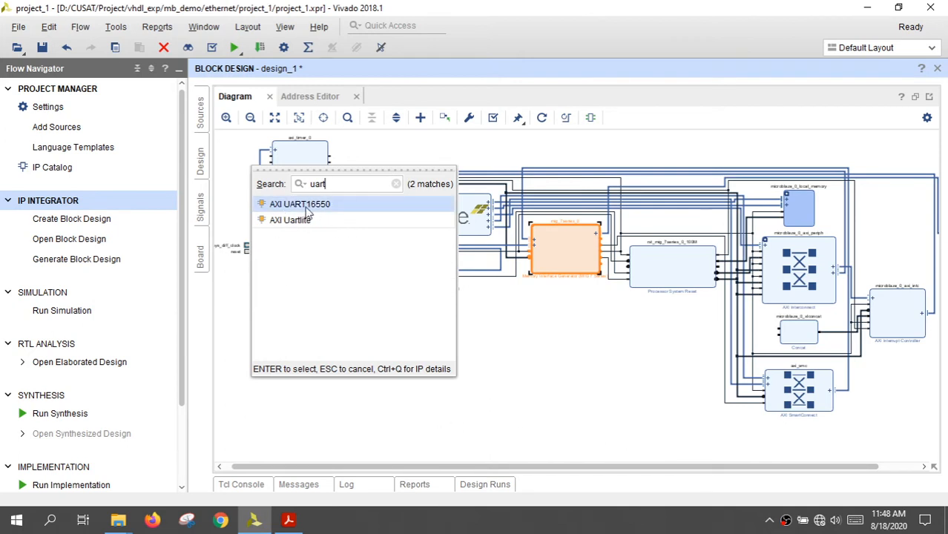
double_click(324, 208)
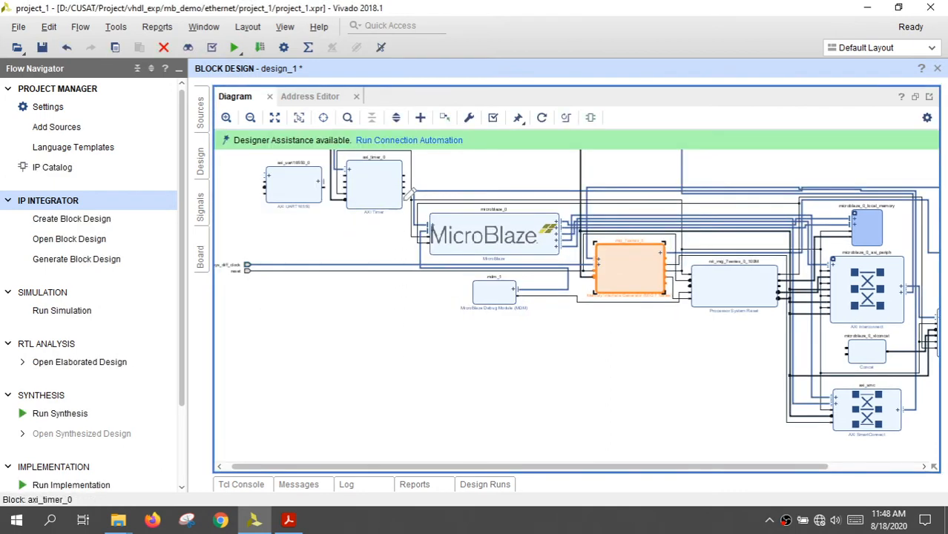
Run connection automation on the S_AXI and UART interfaces of axi_uart16550_0, and fit the whole diagram in view.
click(420, 146)
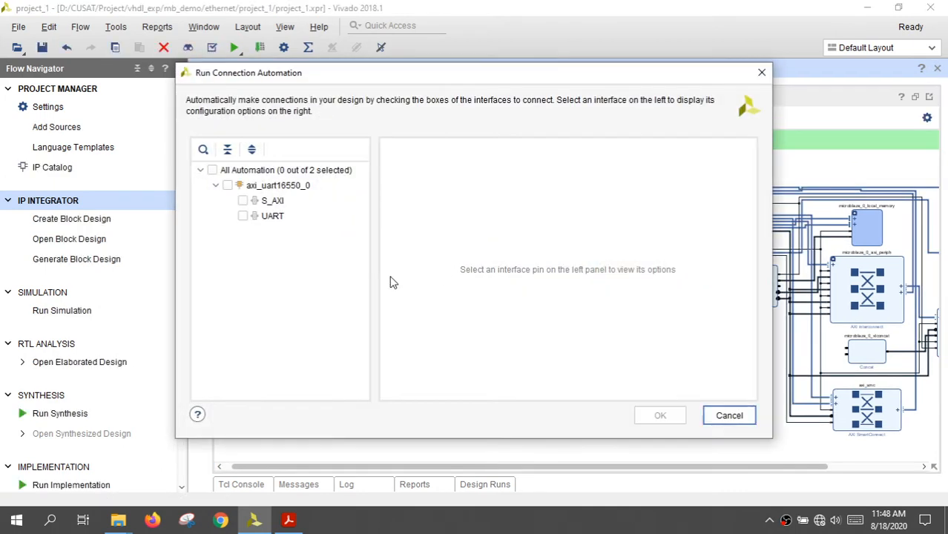
click(213, 171)
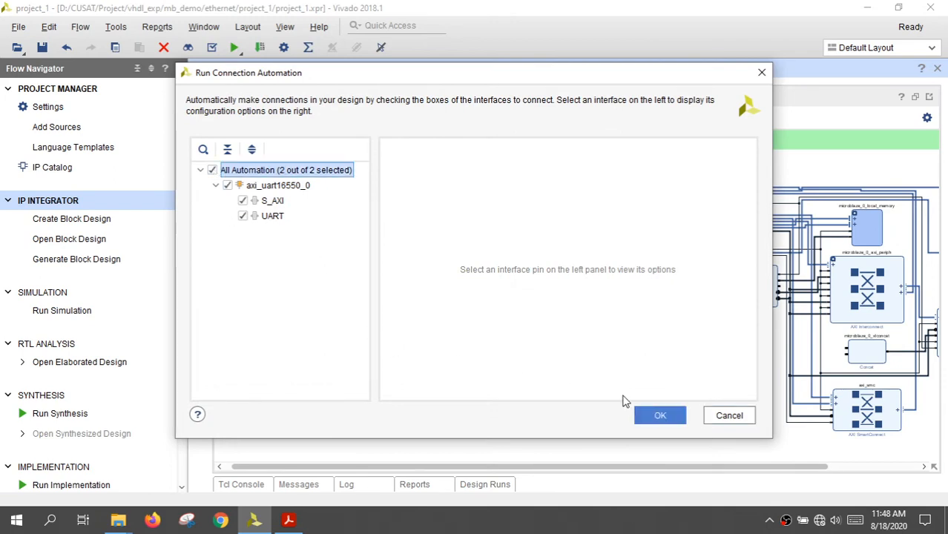
click(660, 417)
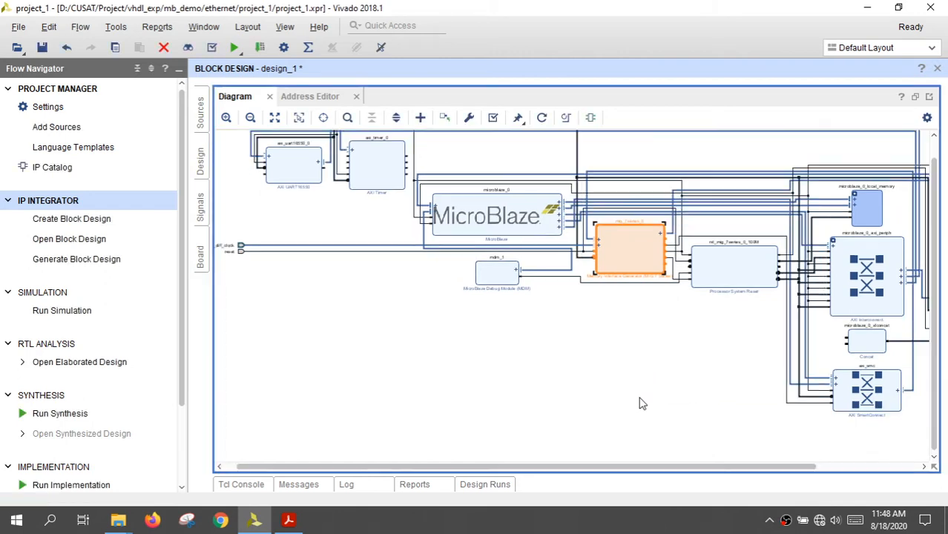
click(274, 118)
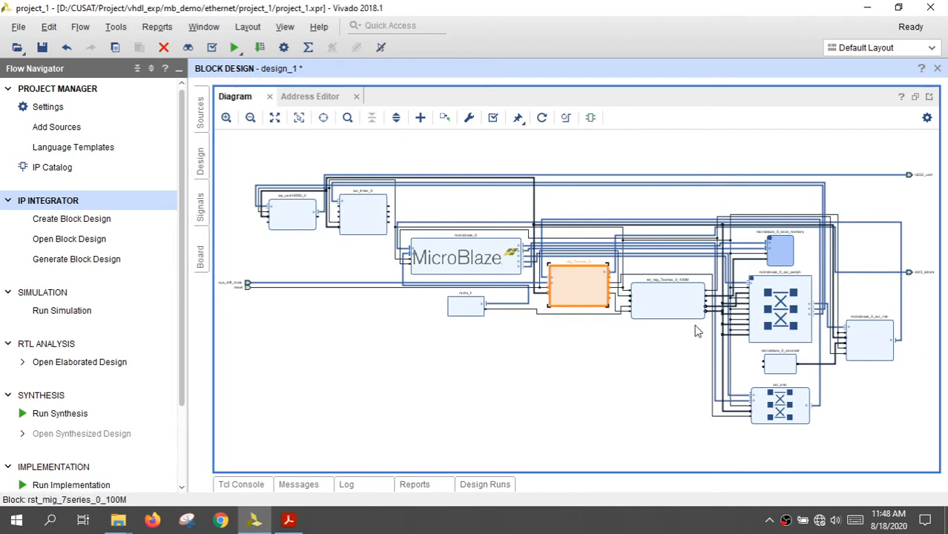
Examine the microblaze_0_xlconcat block's inputs and its connection to the AXI Interrupt Controller.
drag(698, 332, 785, 393)
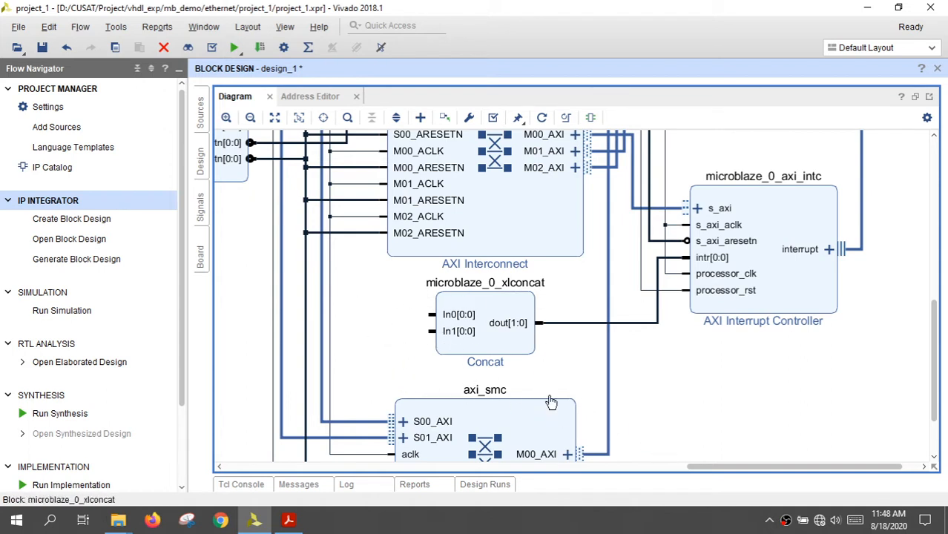
drag(715, 472, 573, 473)
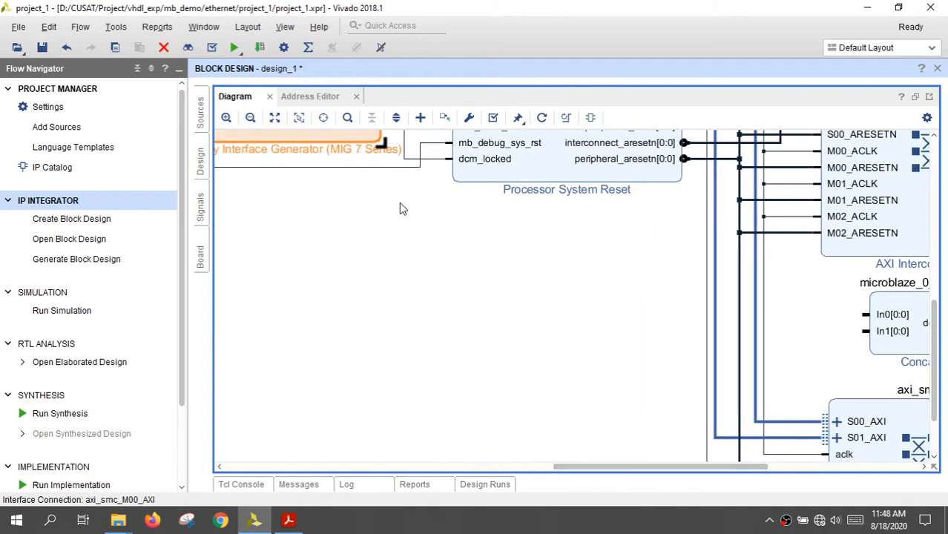
click(275, 119)
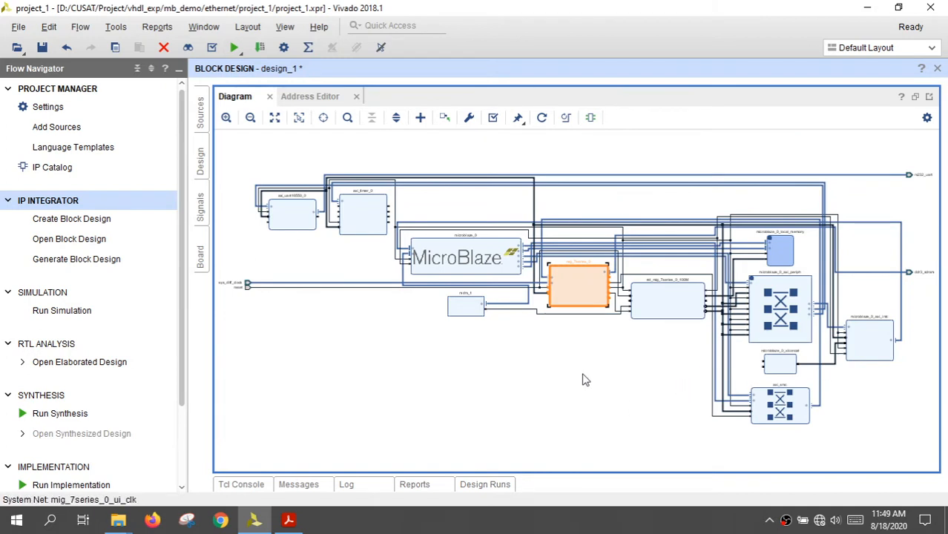
click(382, 352)
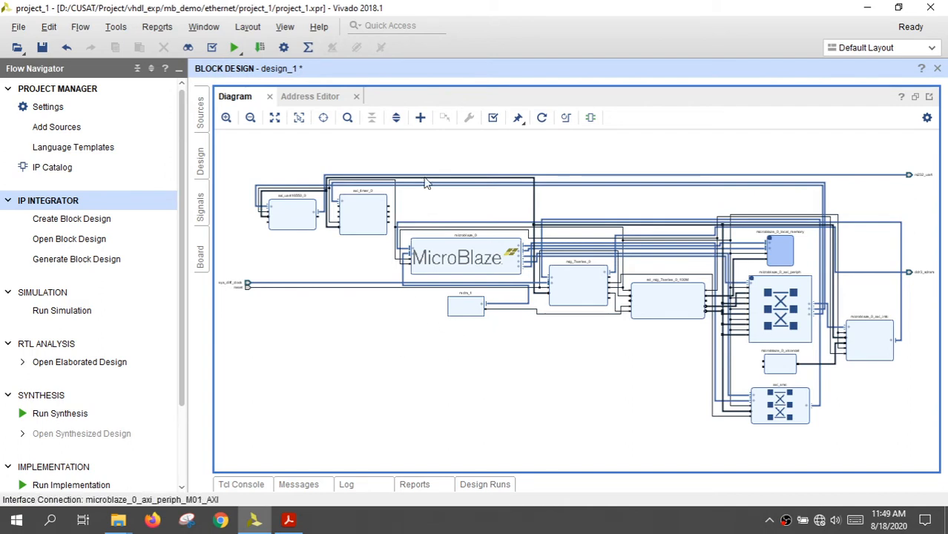
click(421, 118)
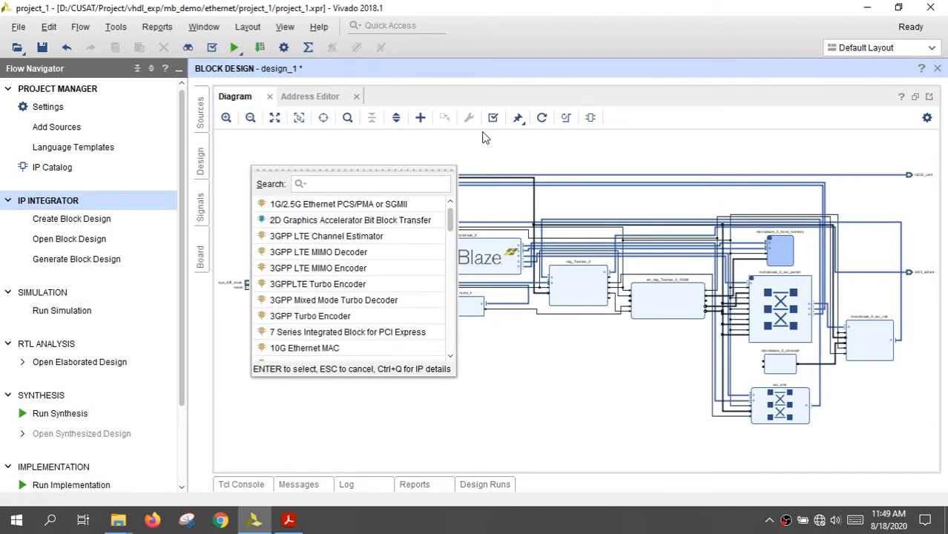
click(488, 154)
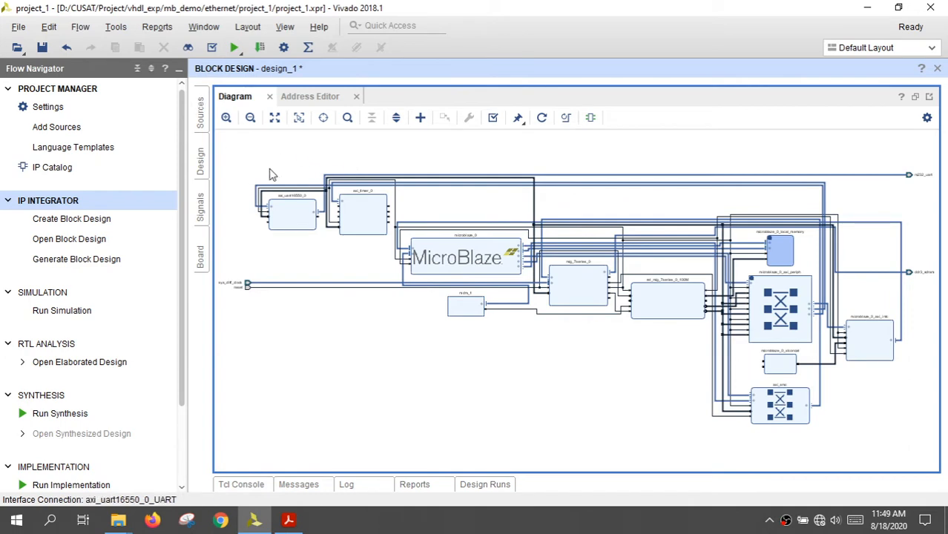
Add the board's Onboard PHY Ethernet component to the block design and acknowledge the auto connection.
click(200, 256)
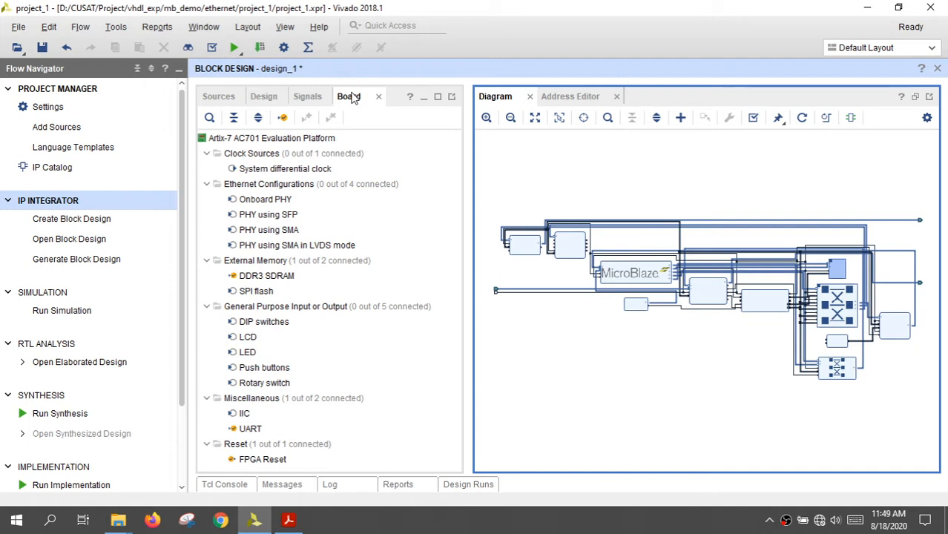
click(266, 200)
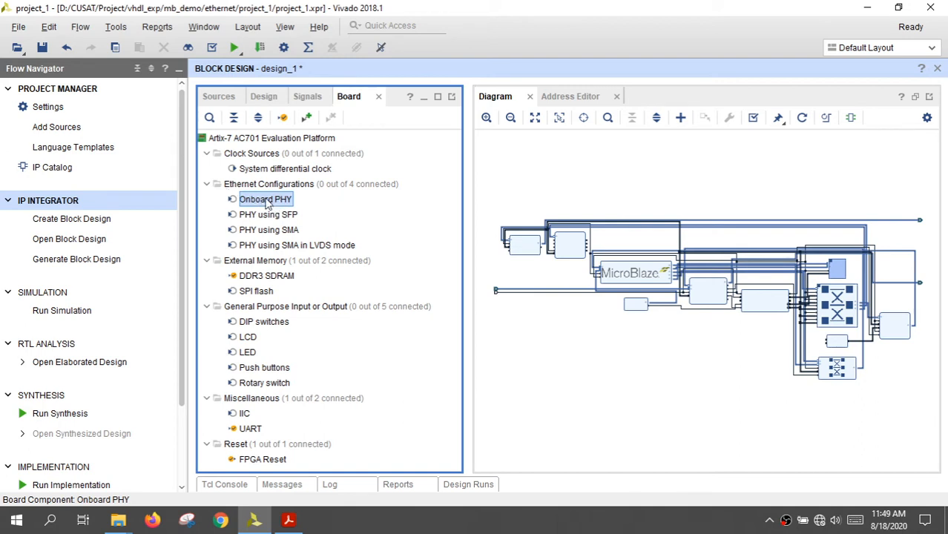
drag(267, 204, 551, 188)
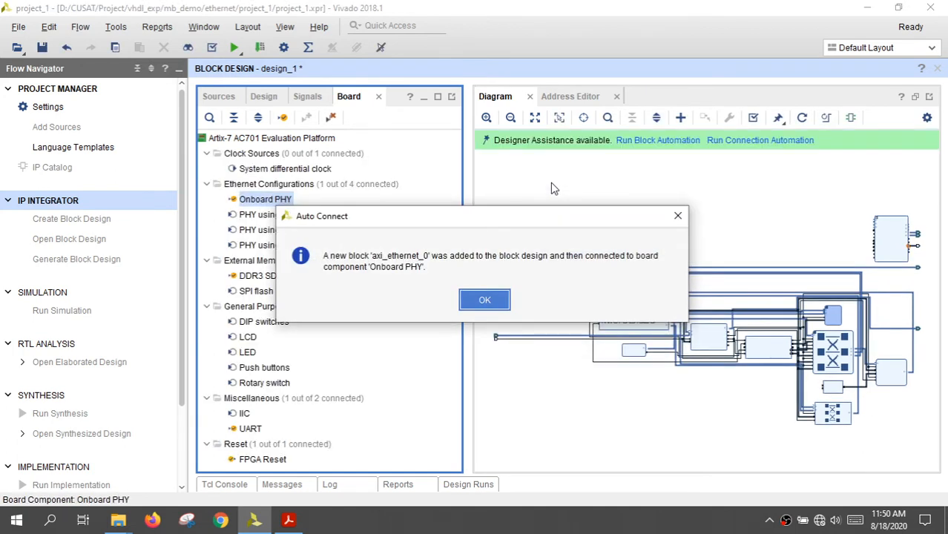
click(484, 299)
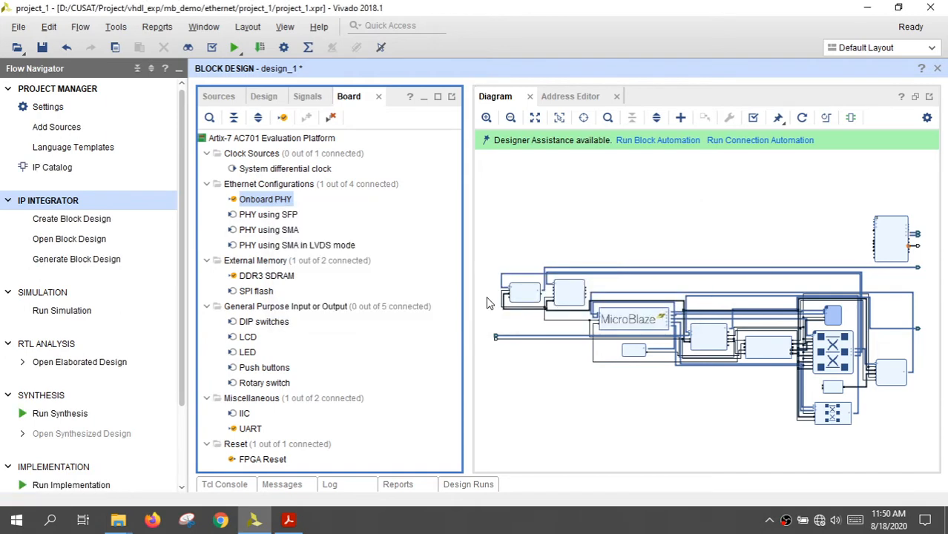
Run block automation on axi_ethernet_0 with its AXI streaming interfaces connected to DMA.
click(662, 148)
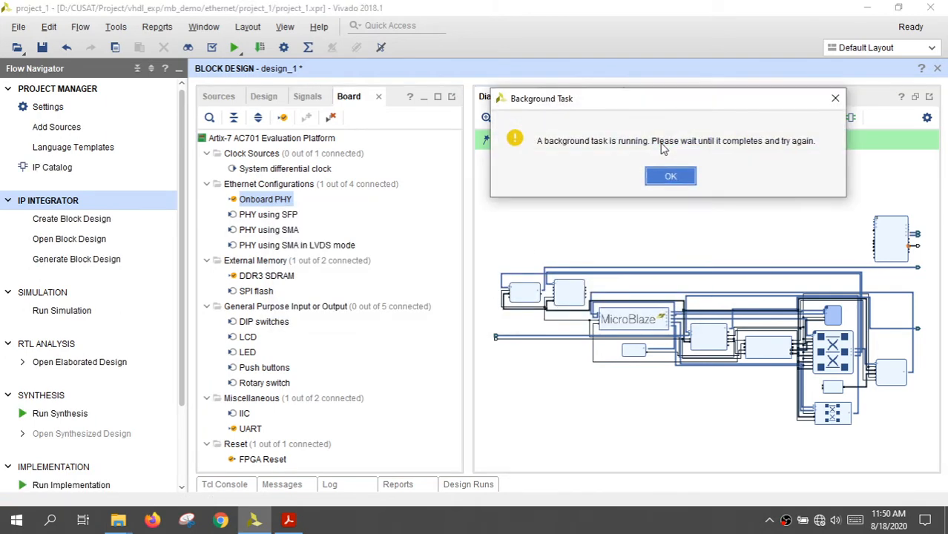
click(670, 176)
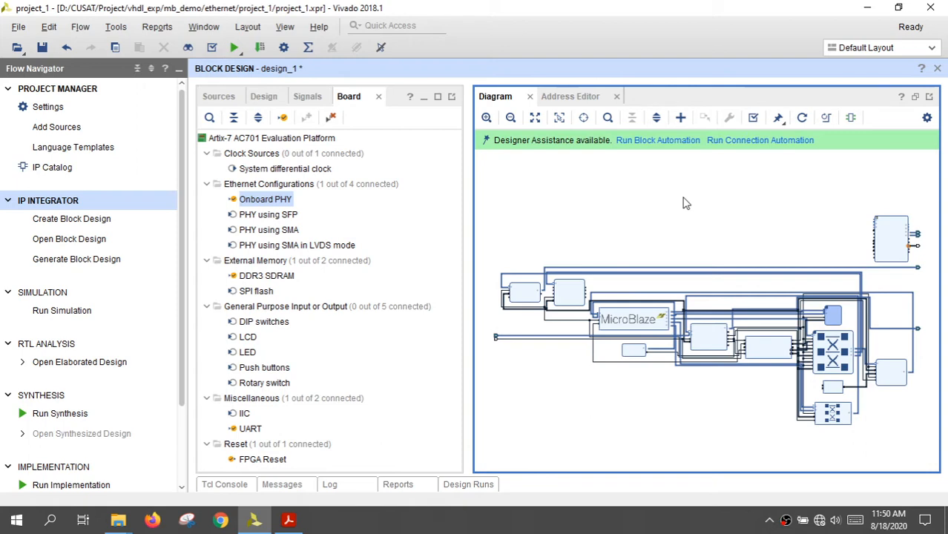
click(662, 141)
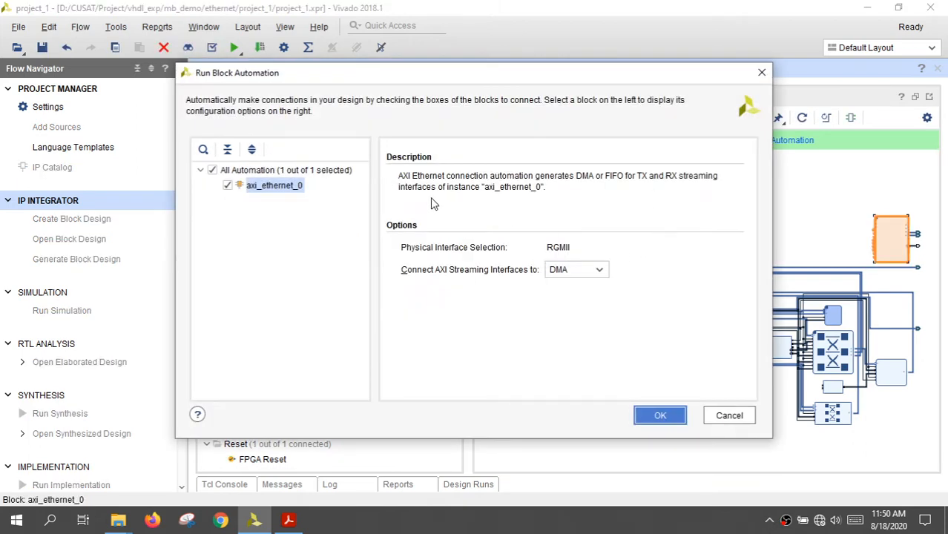
click(567, 273)
click(568, 276)
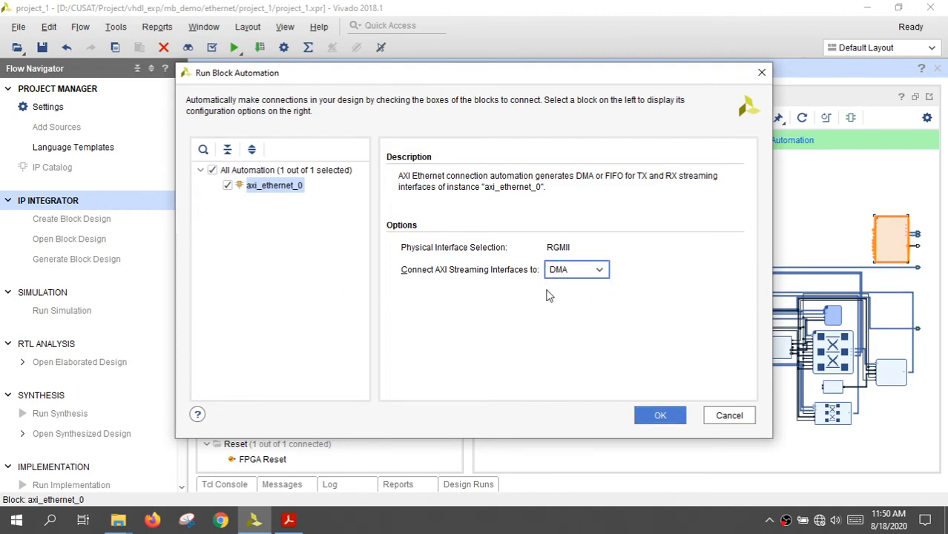
click(658, 415)
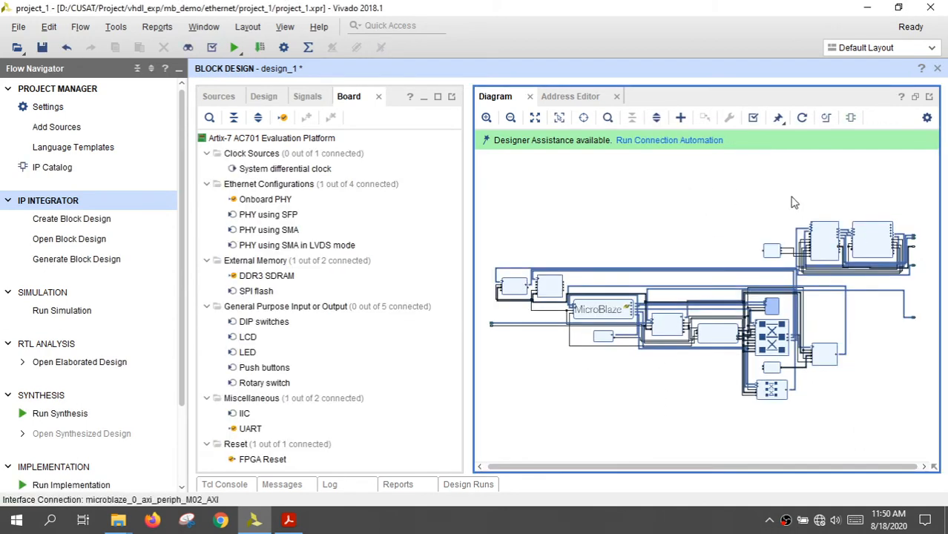
Run connection automation on all offered interfaces of axi_ethernet_0, axi_ethernet_0_dma and axi_ethernet_0_refclk.
drag(775, 192, 710, 298)
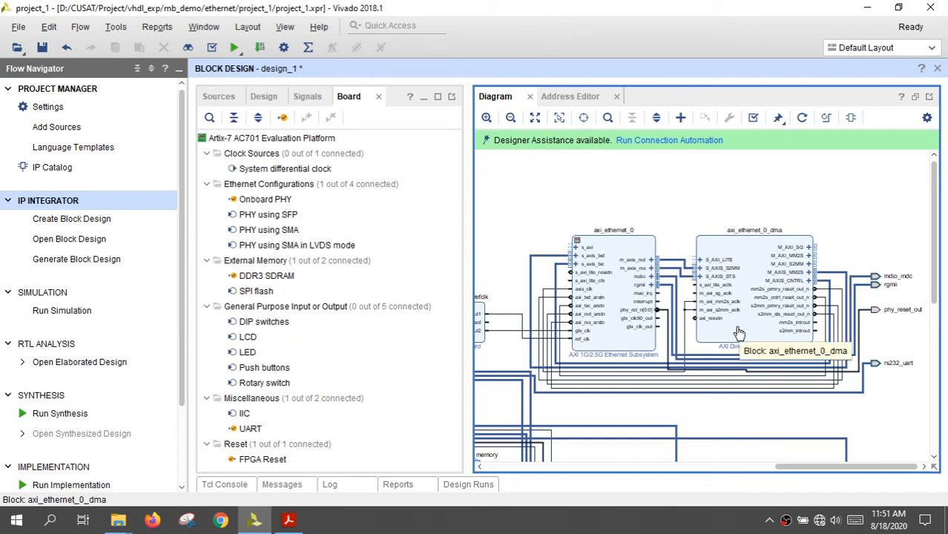
click(676, 142)
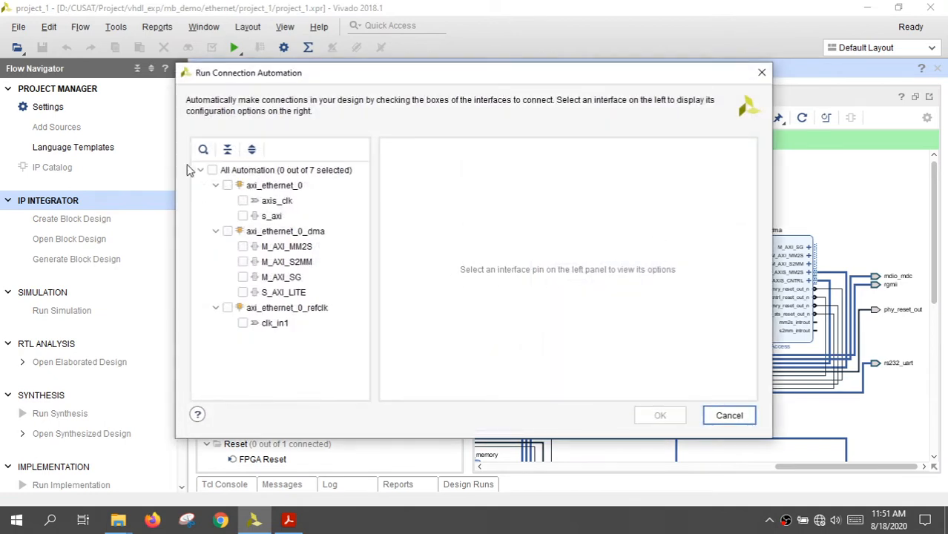
click(213, 170)
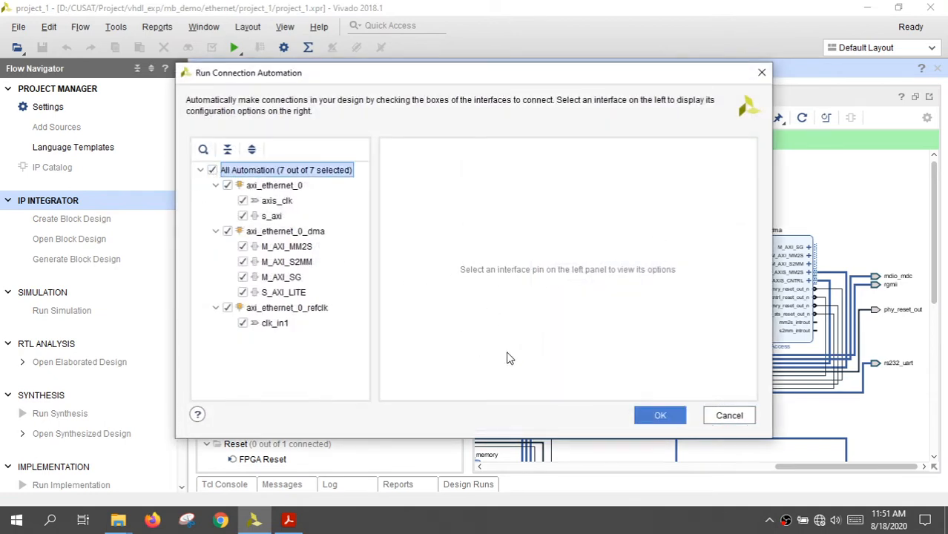
click(659, 416)
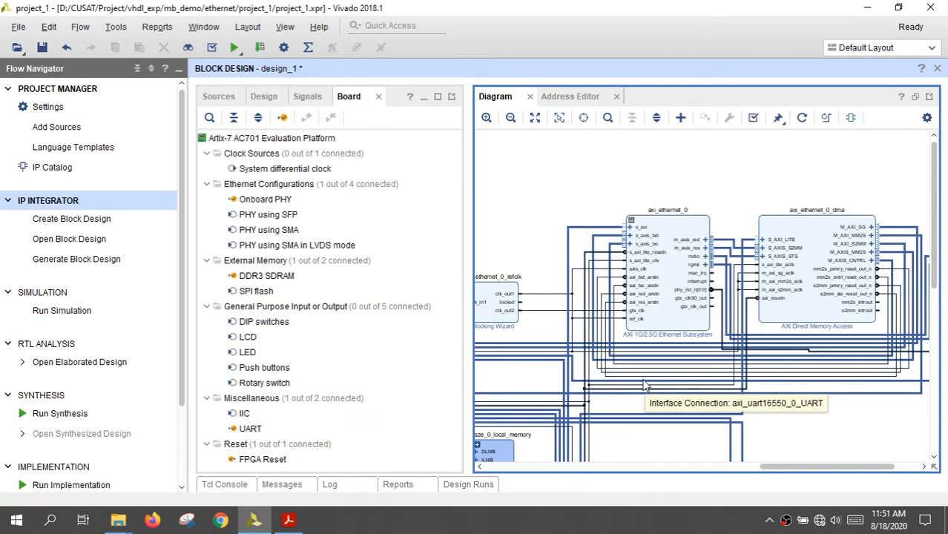
Maximize the diagram and examine the interrupt outputs of the AXI UART16550, AXI Timer, AXI Ethernet and AXI DMA blocks.
click(915, 97)
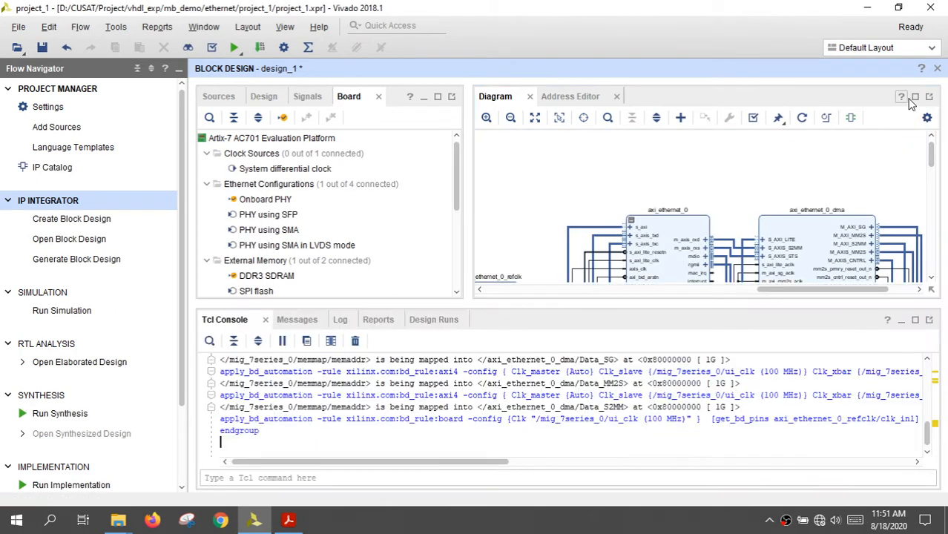
click(915, 97)
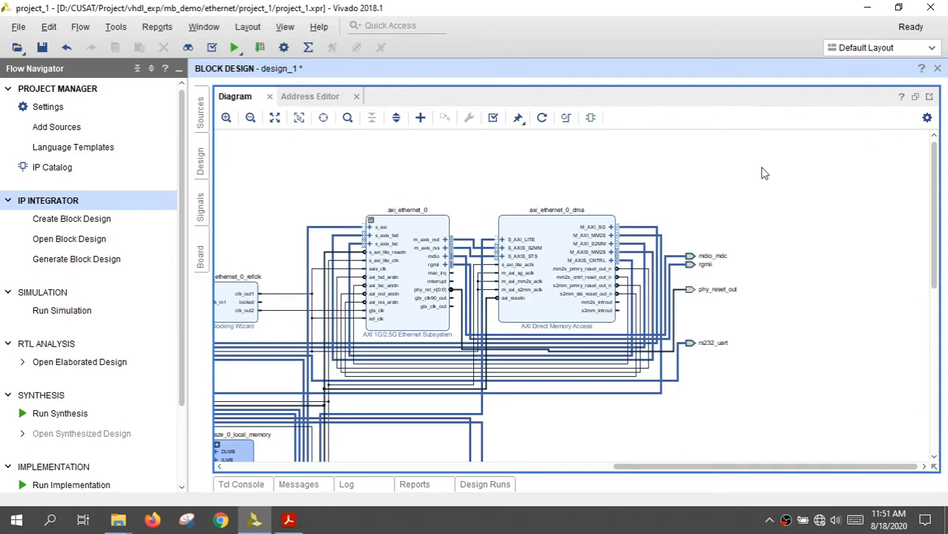
click(275, 117)
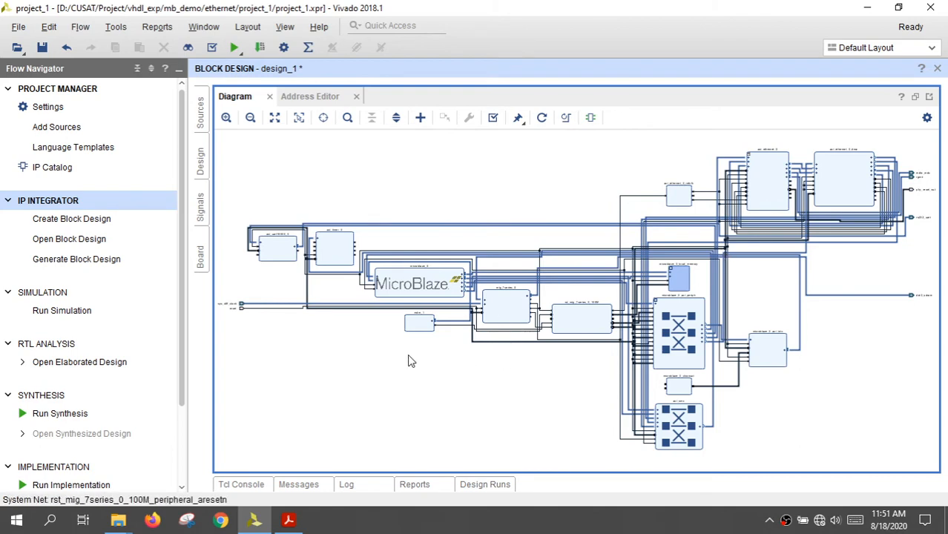
drag(303, 192, 440, 295)
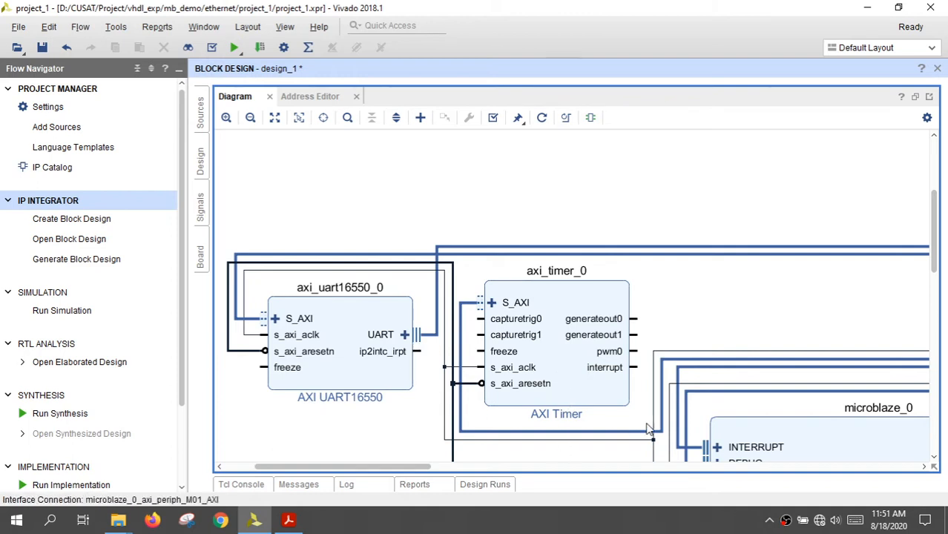
click(275, 117)
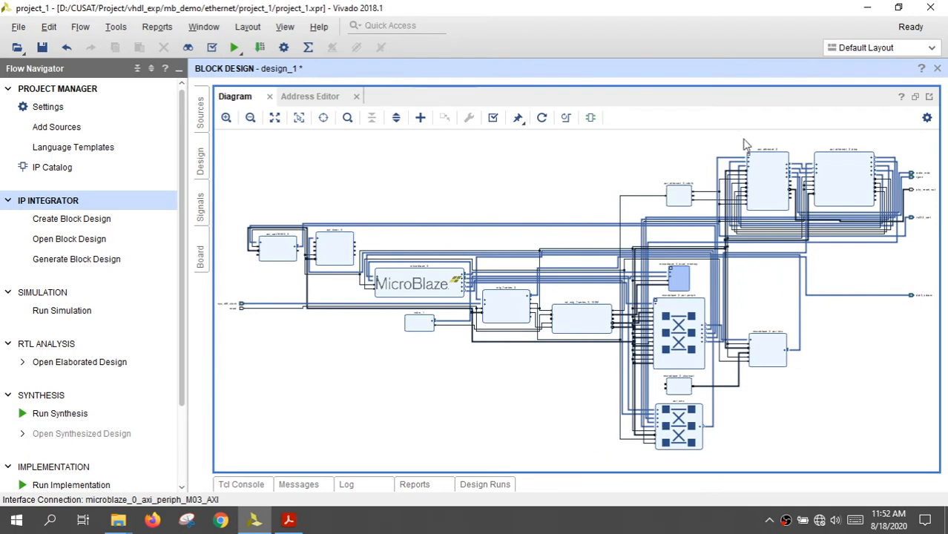
drag(739, 136, 862, 259)
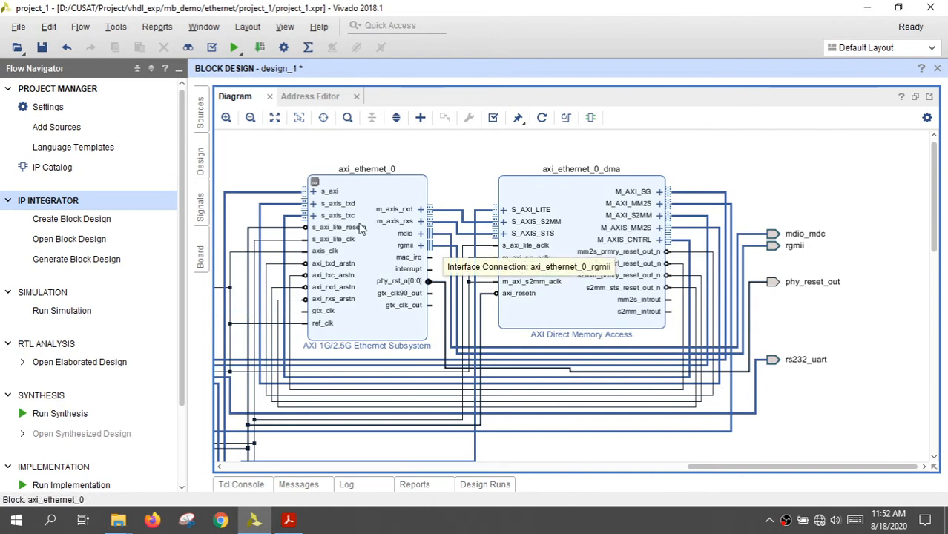
scroll(362, 229, down, 3)
click(275, 117)
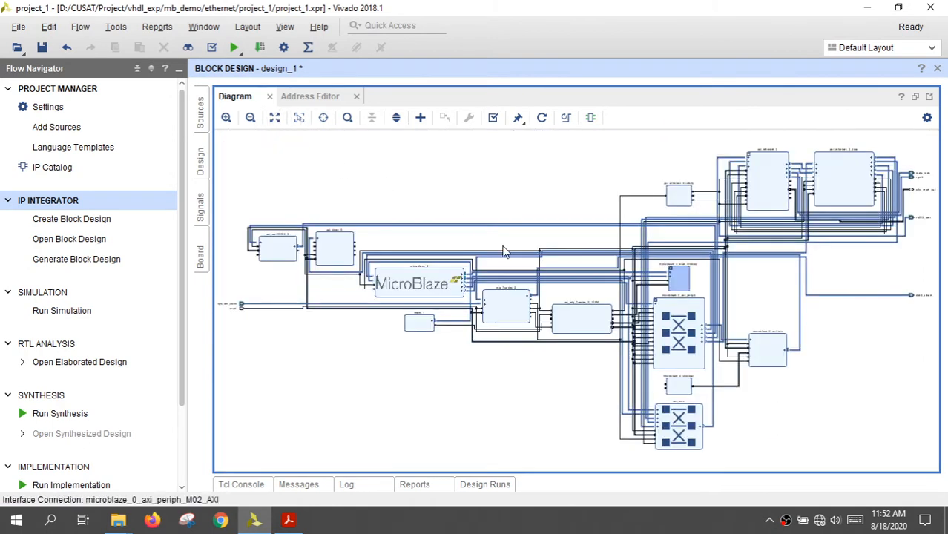
Set the number of ports of the microblaze_0_xlconcat Concat block to 5.
drag(601, 360, 819, 397)
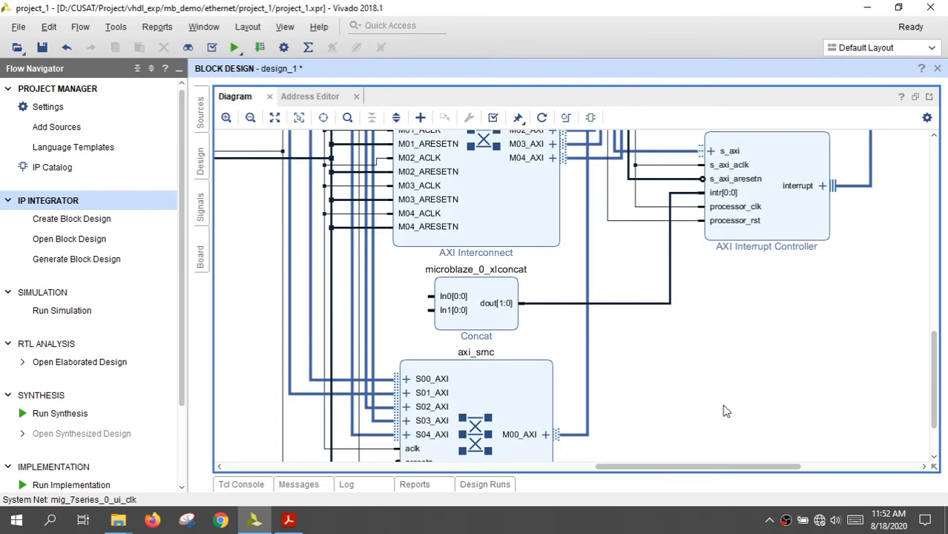
click(466, 295)
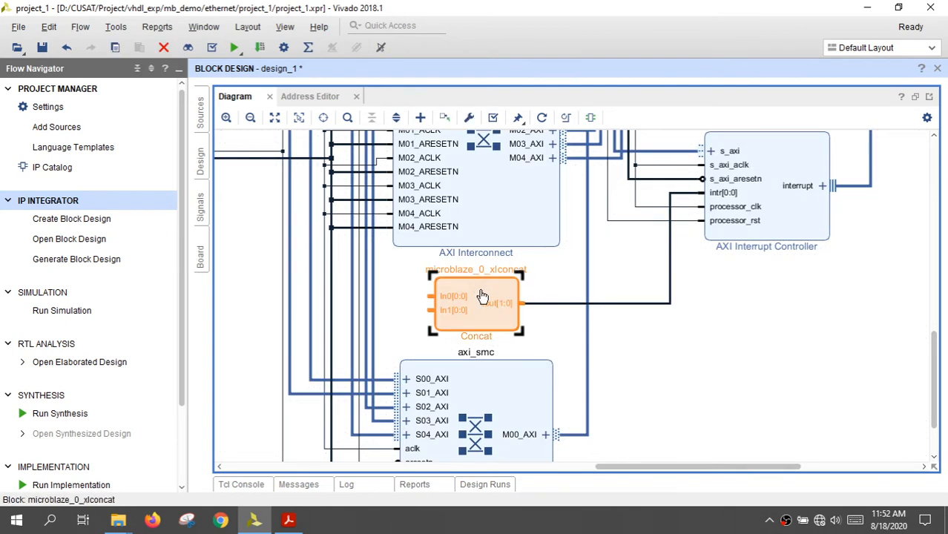
click(625, 347)
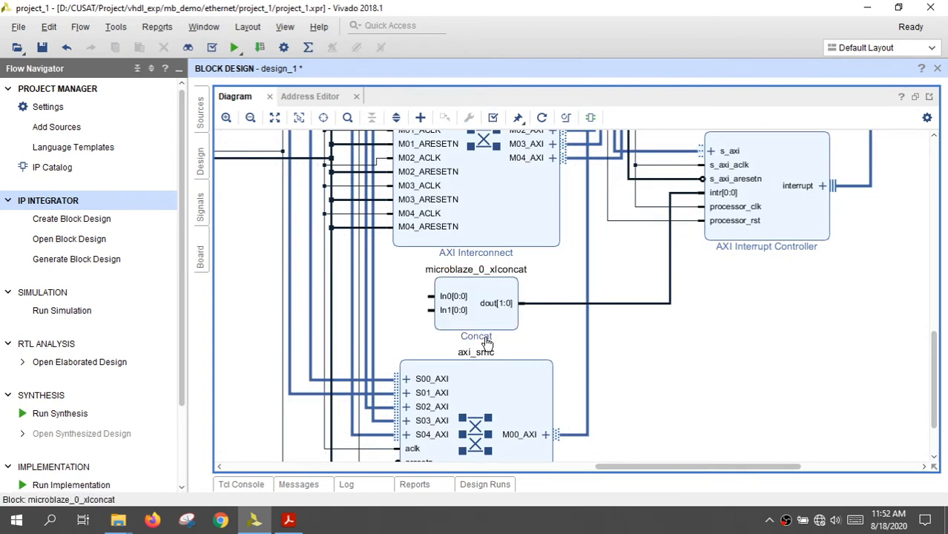
double_click(481, 293)
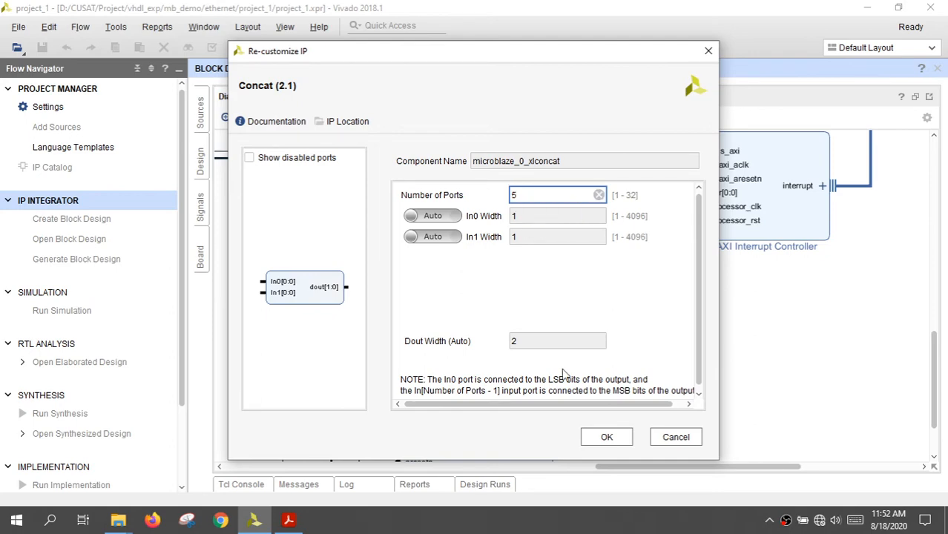
click(604, 438)
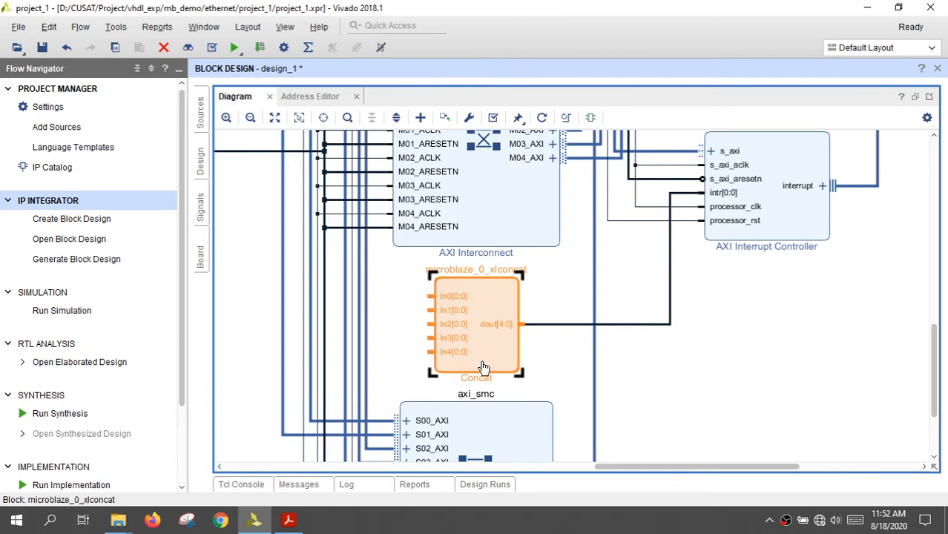
Connect the interrupt output of axi_ethernet_0 to In0 of the microblaze_0_xlconcat Concat block.
scroll(670, 364, up, 3)
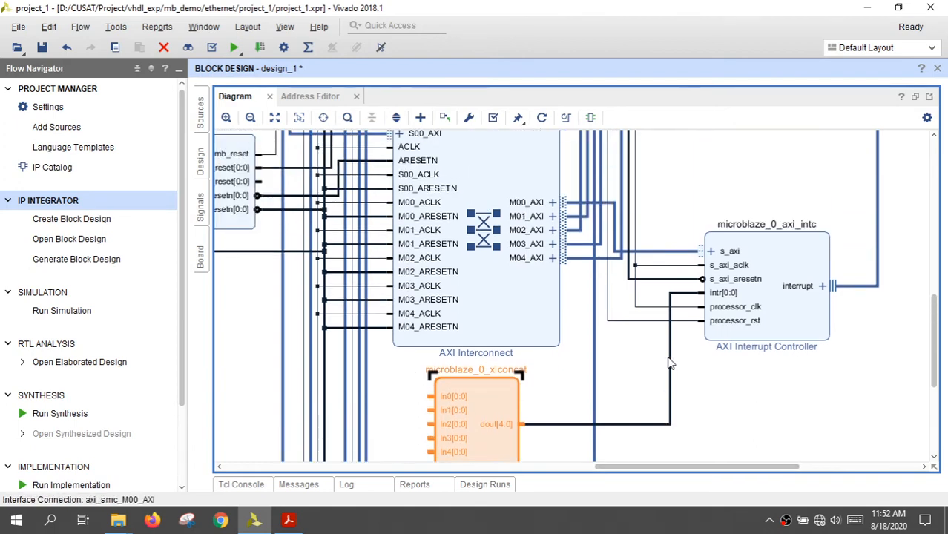
click(731, 407)
scroll(726, 395, up, 14)
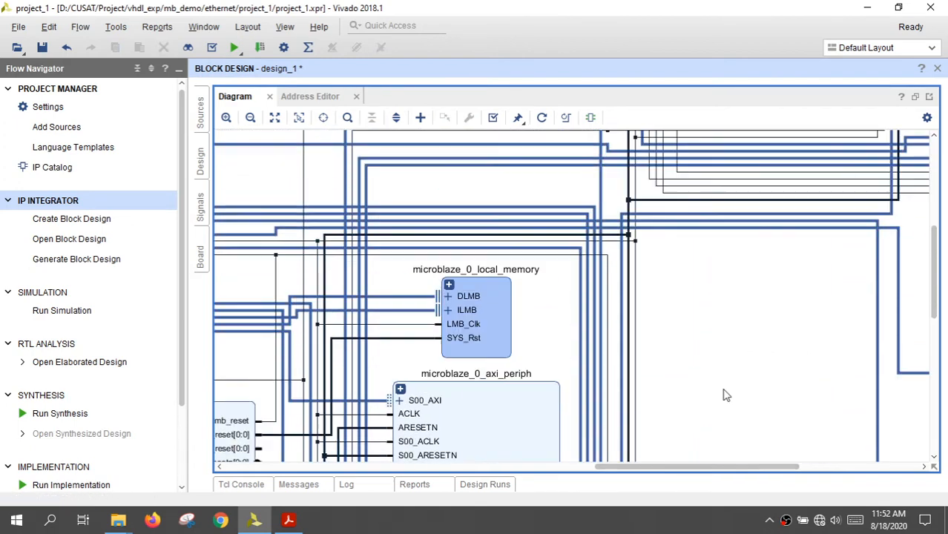
scroll(727, 395, down, 3)
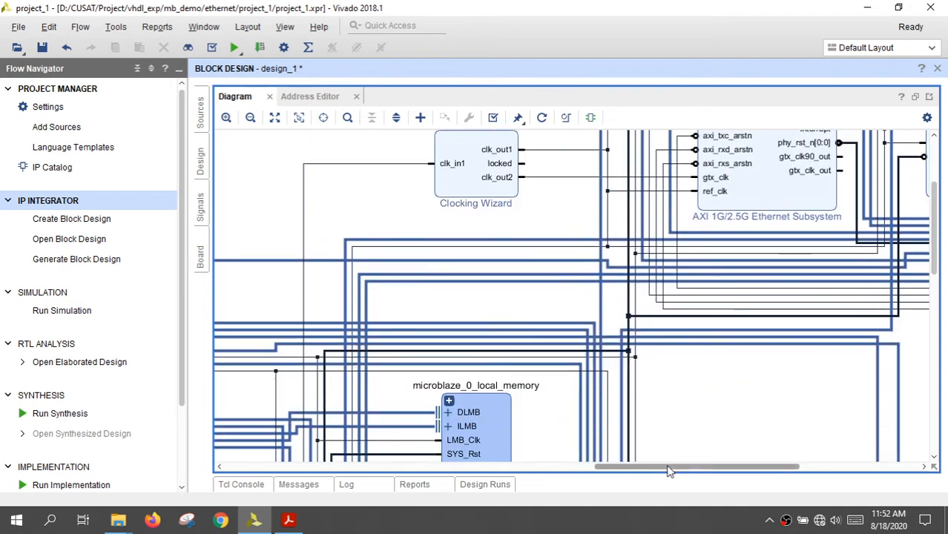
scroll(673, 465, right, 3)
scroll(593, 234, up, 1)
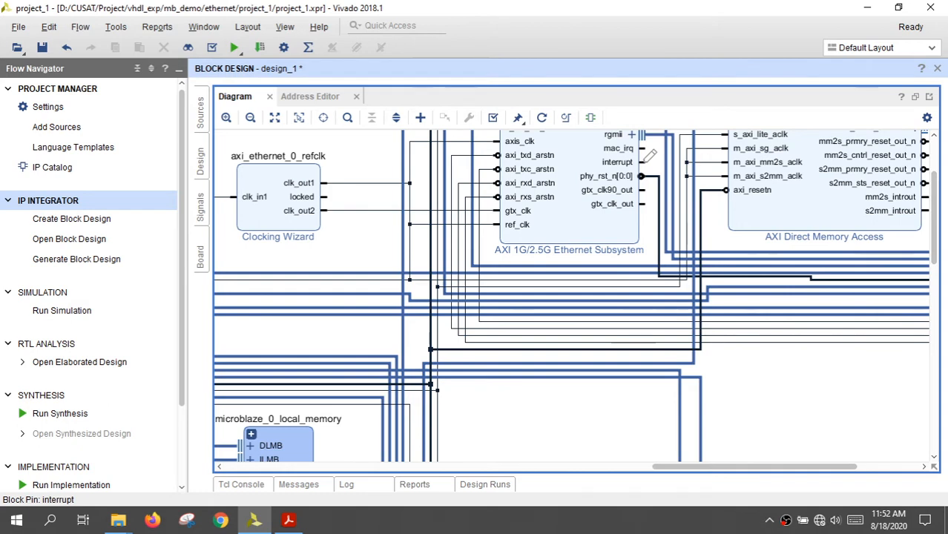
drag(650, 156, 238, 230)
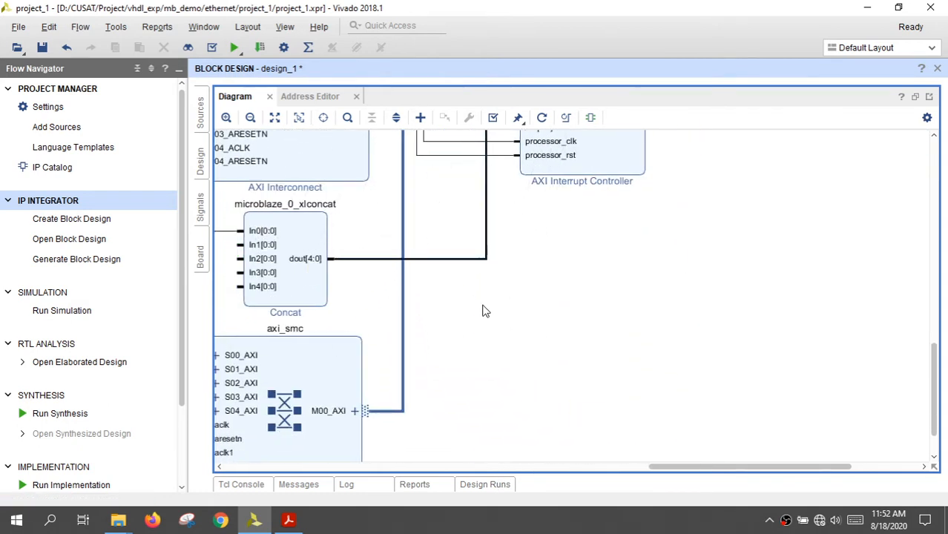
Connect the mm2s_introut output of axi_ethernet_0_dma to In1 of the microblaze_0_xlconcat block.
scroll(653, 417, up, 10)
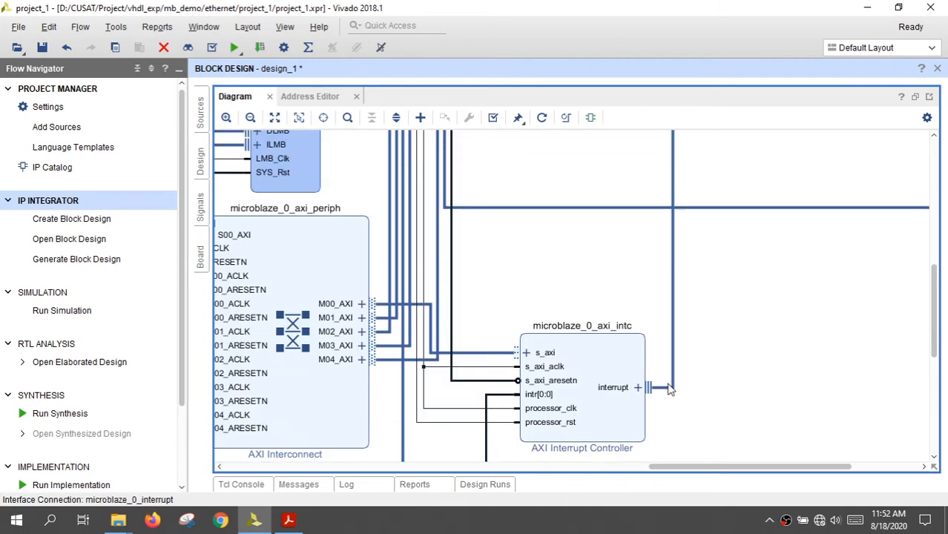
drag(689, 468, 744, 467)
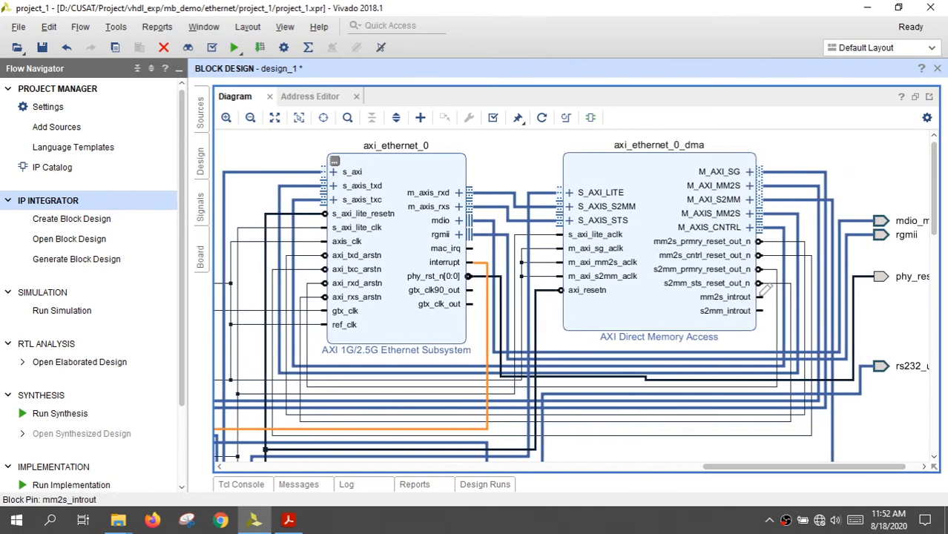
drag(762, 295, 393, 335)
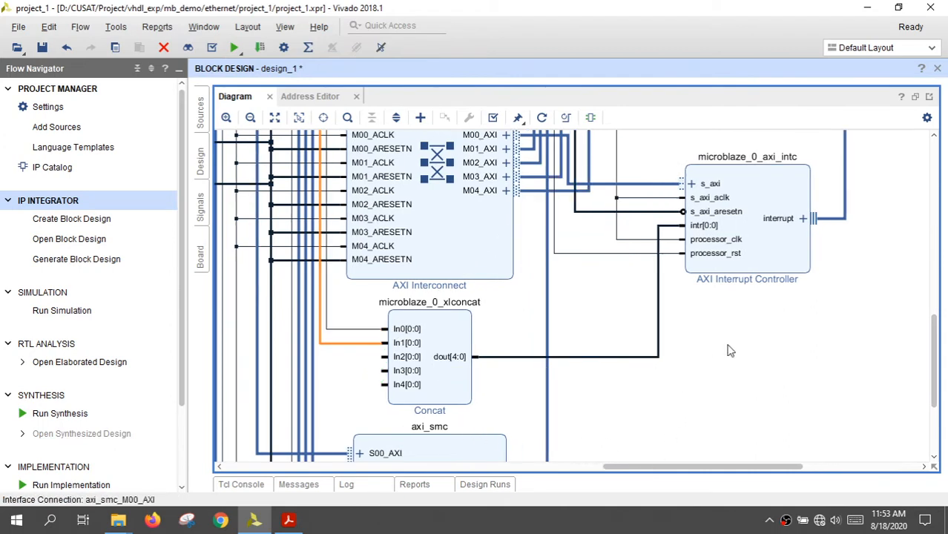
Connect the s2mm_introut output of axi_ethernet_0_dma to In2 of the microblaze_0_xlconcat block.
drag(709, 467, 806, 466)
scroll(715, 282, up, 5)
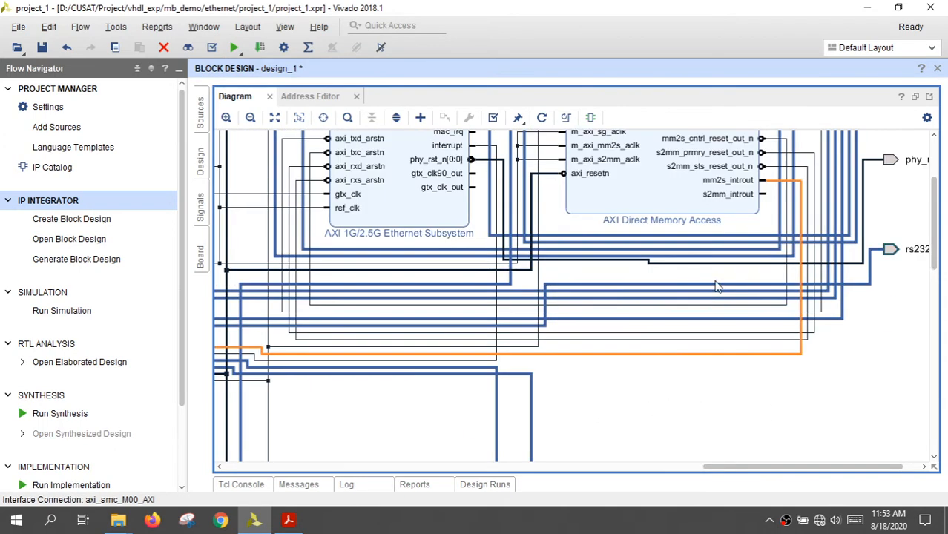
scroll(715, 287, up, 1)
drag(765, 227, 478, 437)
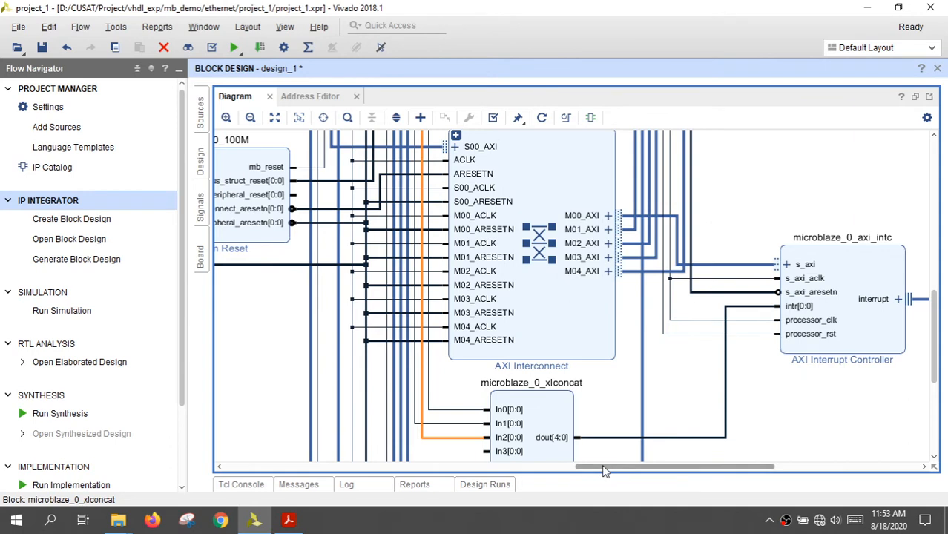
Connect the ip2intc_irpt output of axi_uart16550_0 to In3 of microblaze_0_xlconcat and check the wire at the UART block.
mouse_move(605, 469)
mouse_down()
mouse_move(490, 469)
mouse_move(402, 452)
mouse_up()
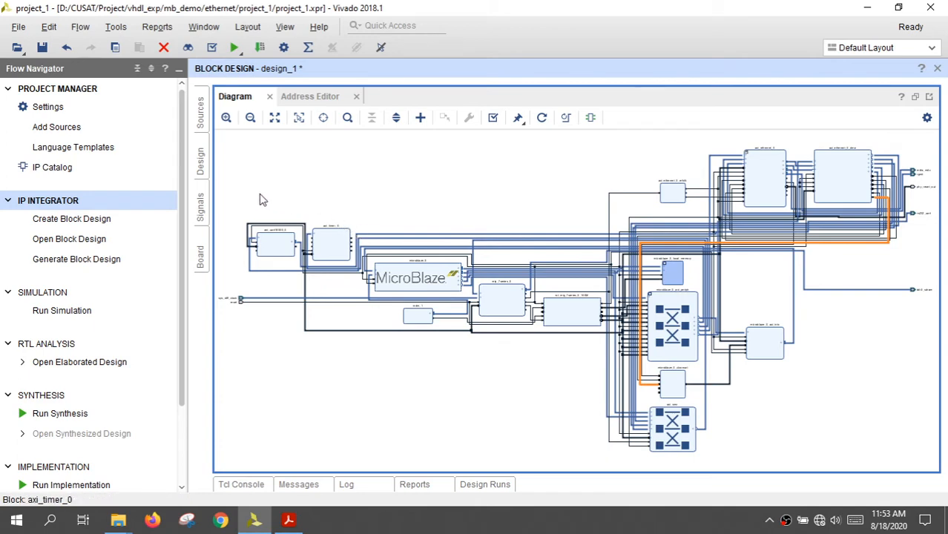
drag(261, 199, 434, 347)
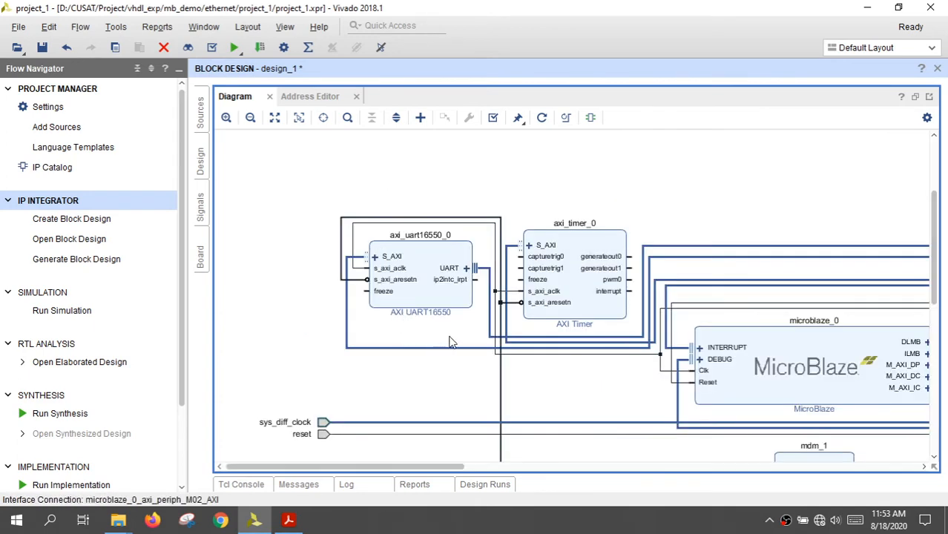
drag(482, 280, 448, 347)
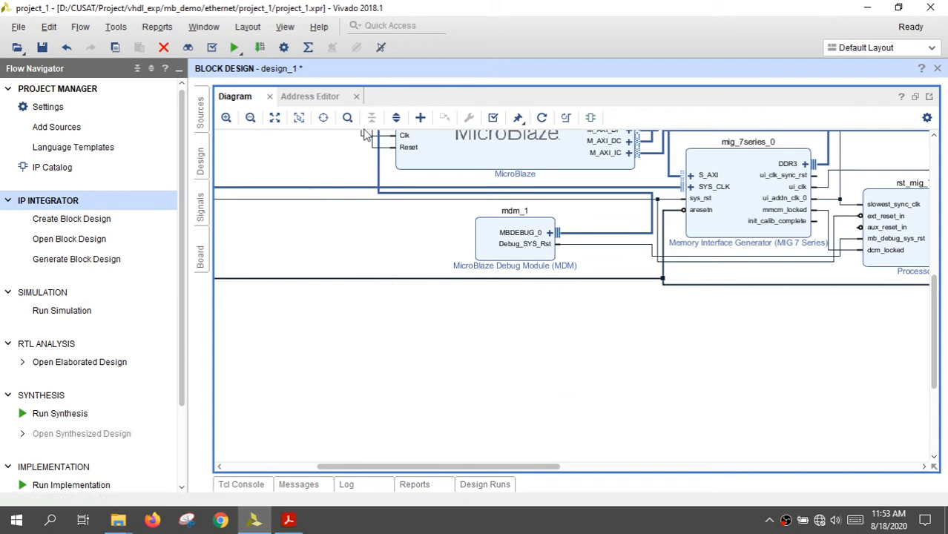
click(275, 117)
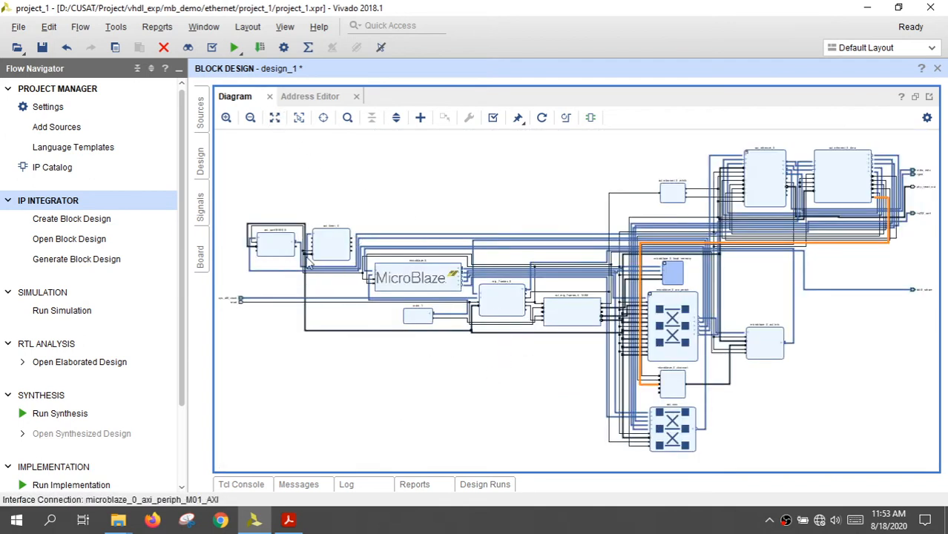
drag(303, 242, 660, 383)
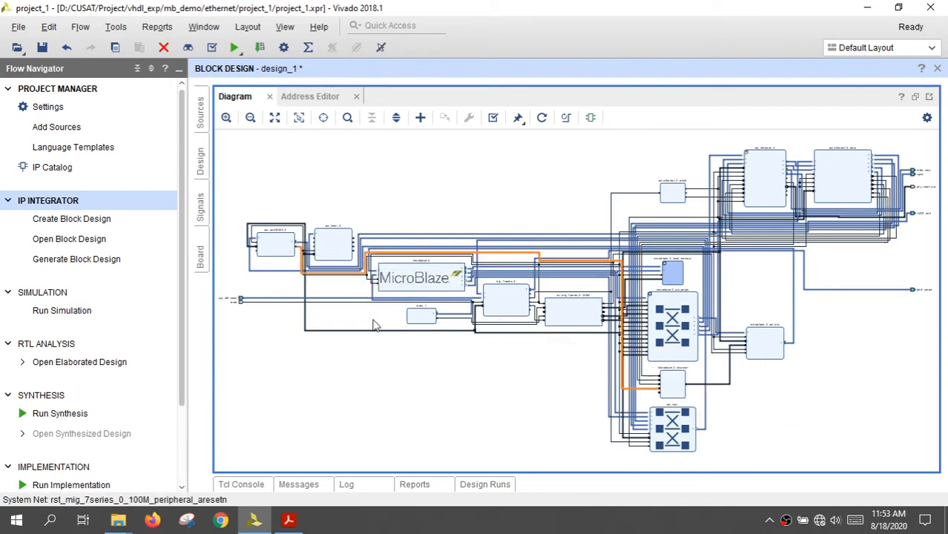
drag(252, 192, 471, 312)
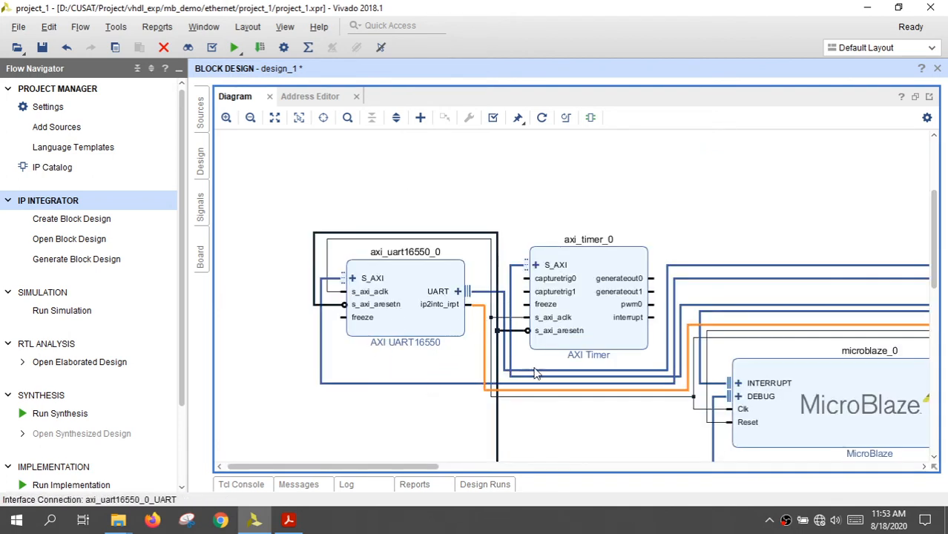
Connect the interrupt output of axi_timer_0 to In4 of microblaze_0_xlconcat and check both ends of the wire.
click(274, 120)
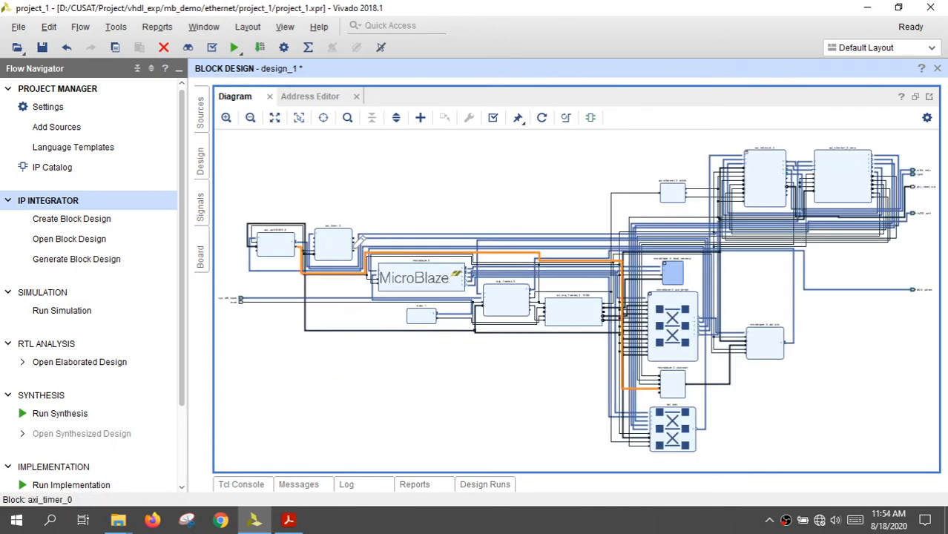
drag(361, 243, 662, 387)
drag(673, 438, 673, 439)
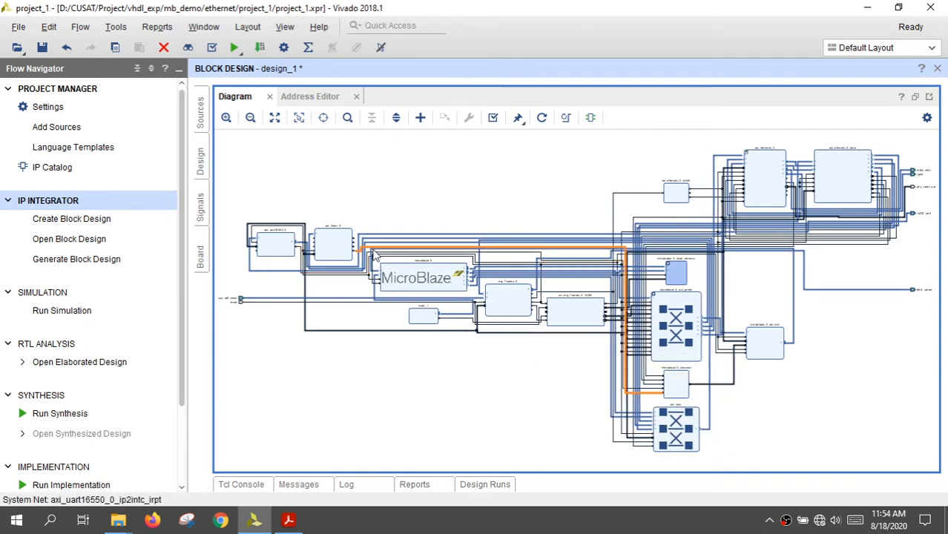
drag(322, 198, 682, 424)
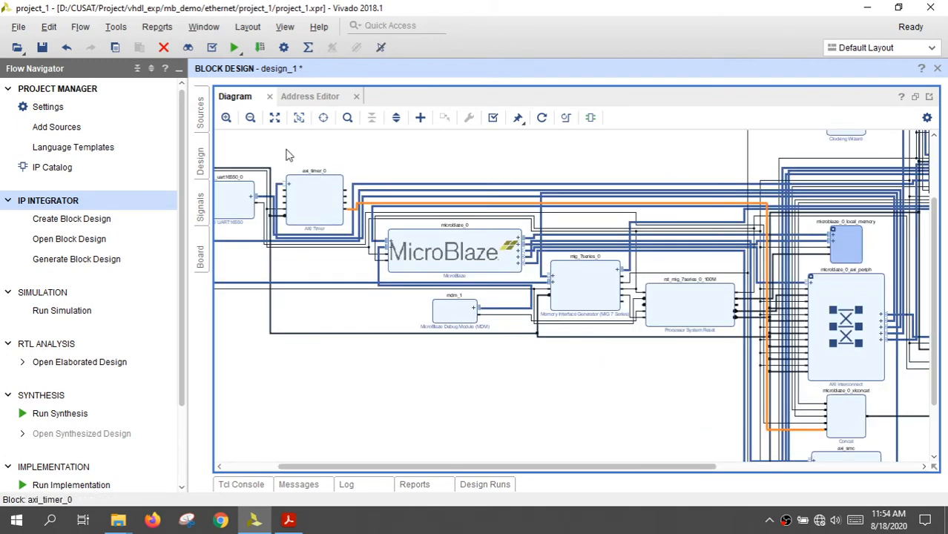
drag(288, 155, 404, 249)
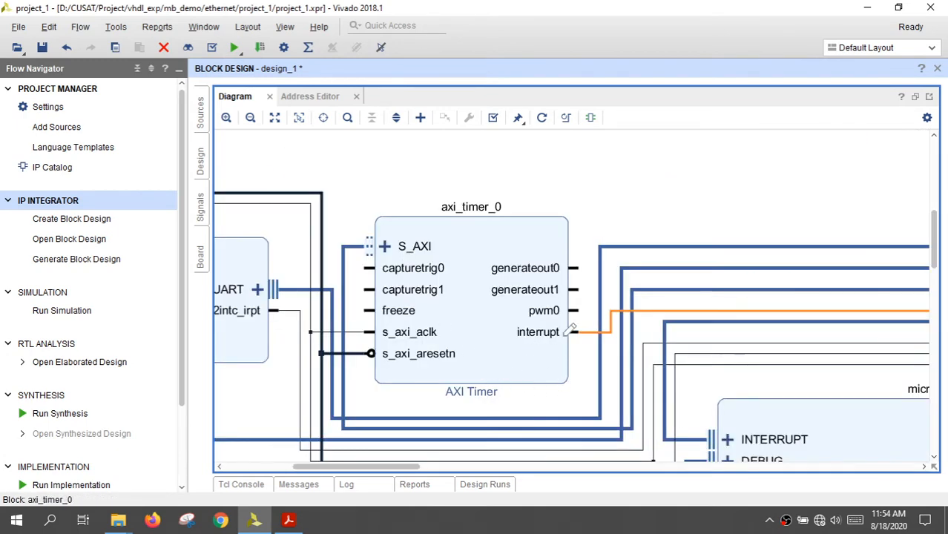
drag(412, 469, 635, 469)
scroll(665, 361, down, 3)
scroll(666, 361, down, 10)
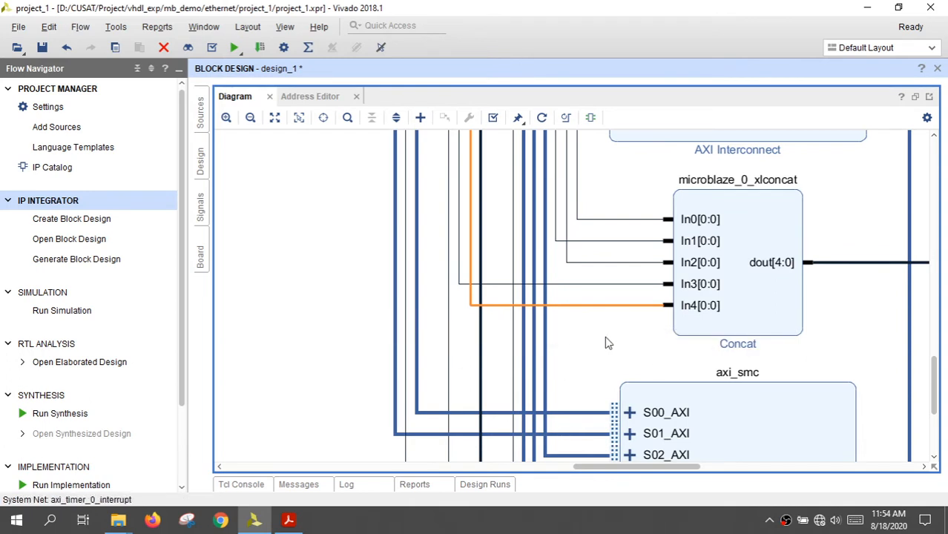
click(274, 117)
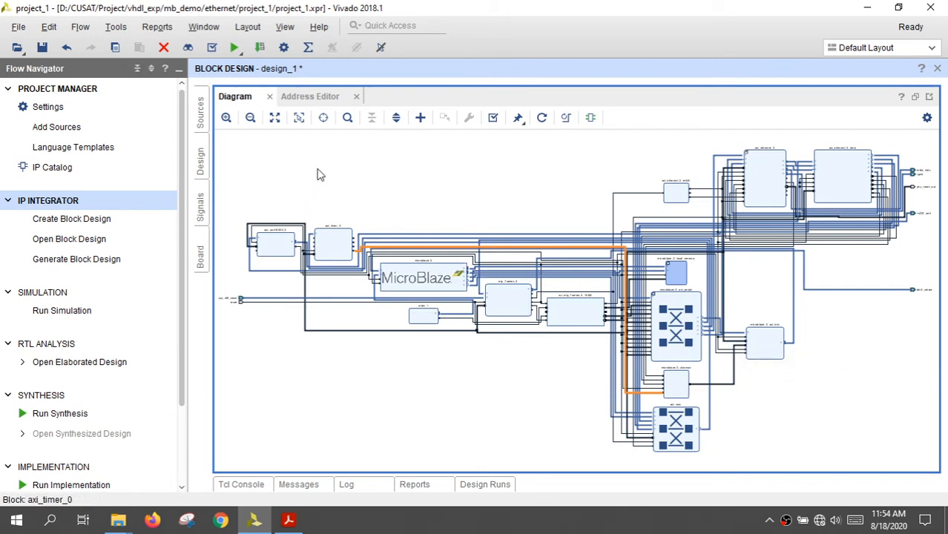
Save the block design and create an HDL wrapper for design_1, letting Vivado manage and auto-update it.
click(41, 47)
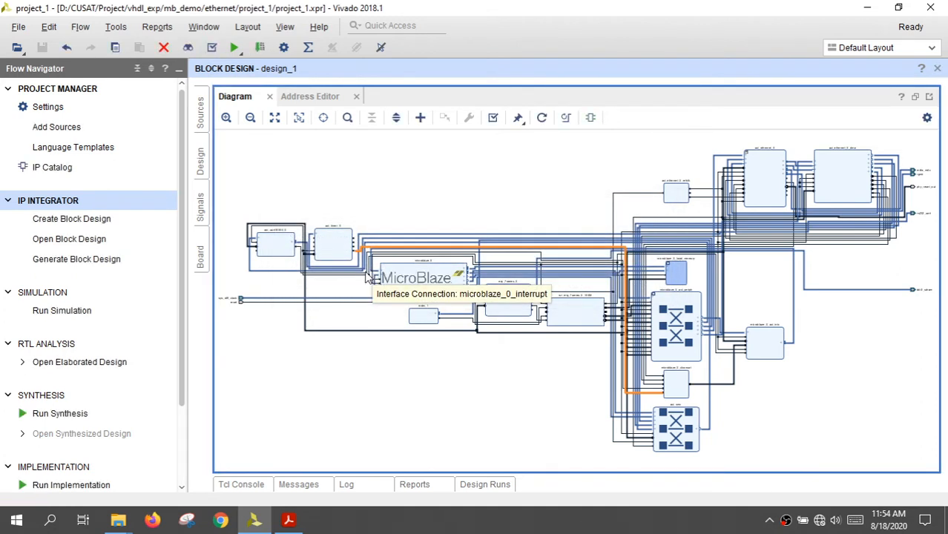
double_click(235, 102)
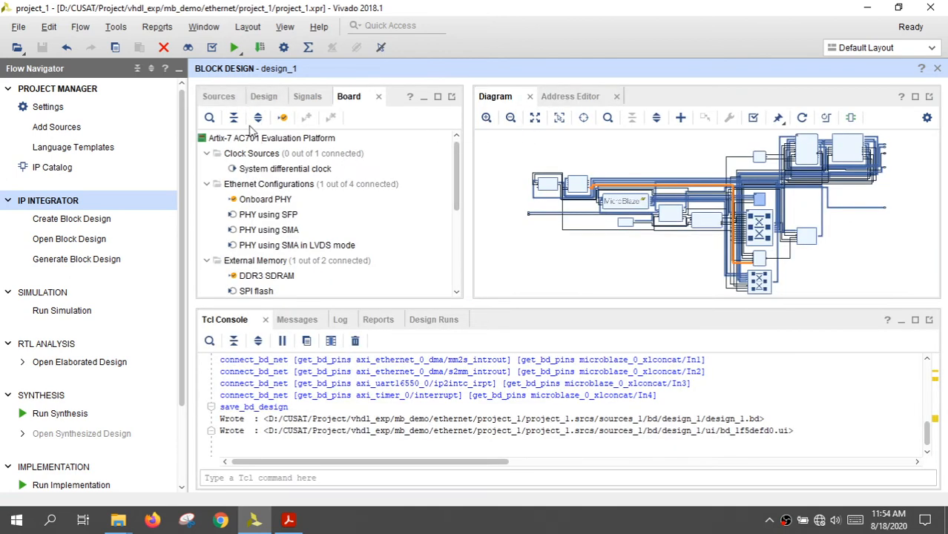
click(219, 97)
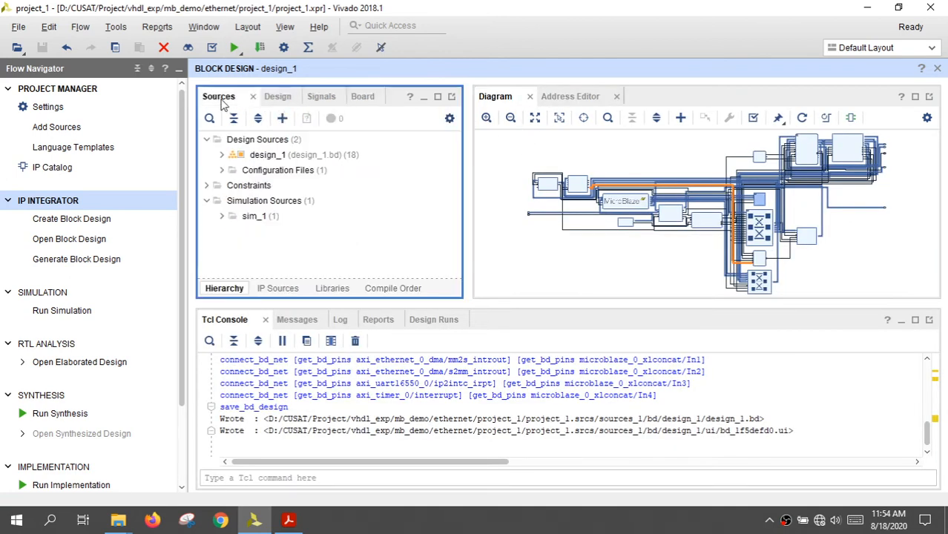
click(269, 160)
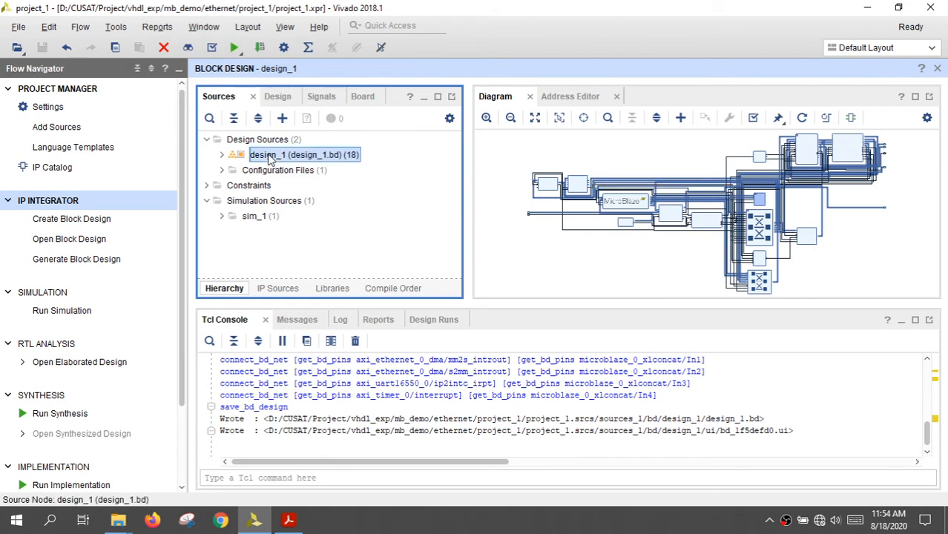
right_click(269, 160)
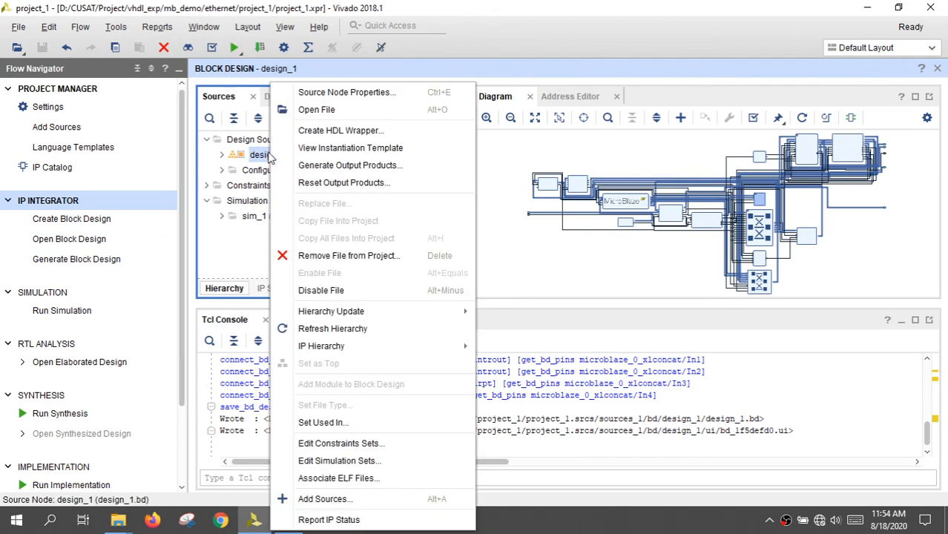
click(337, 132)
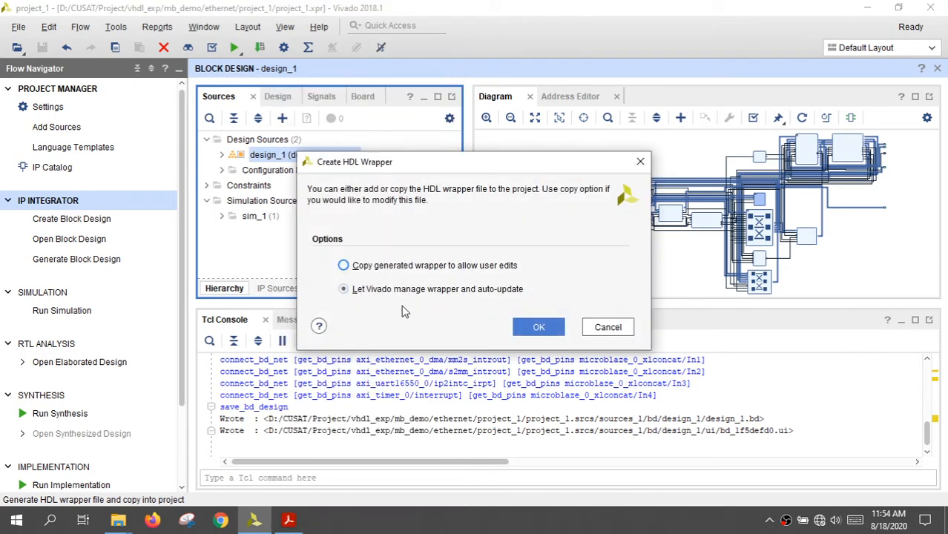
click(536, 329)
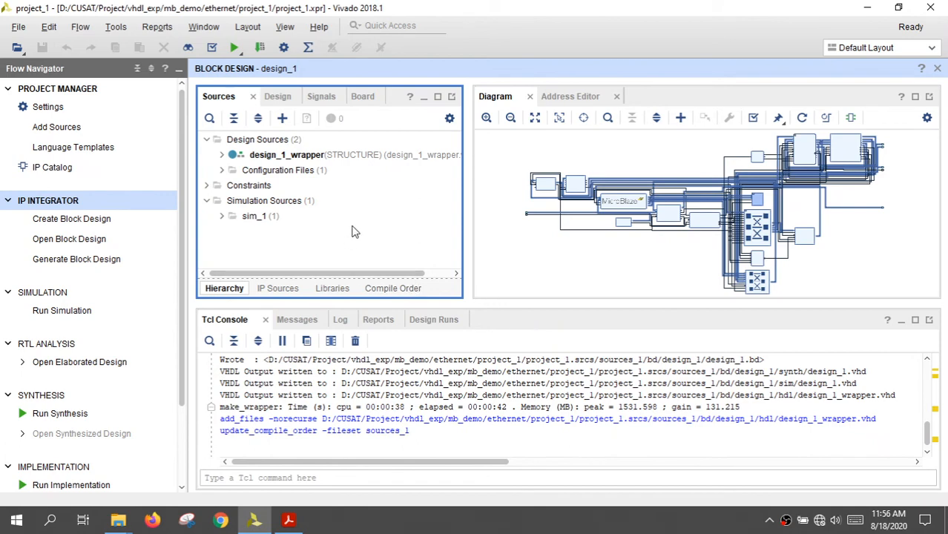
key(alt+Tab)
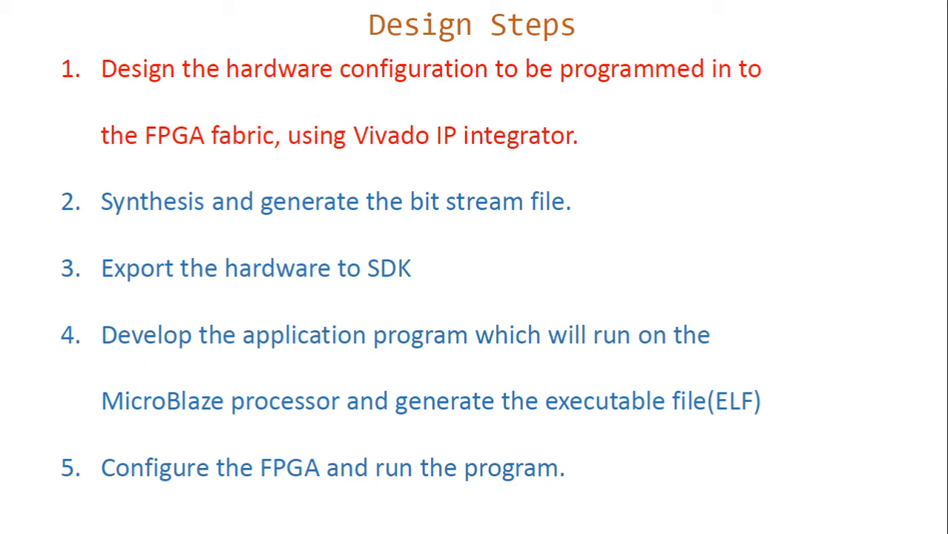
key(alt+Tab)
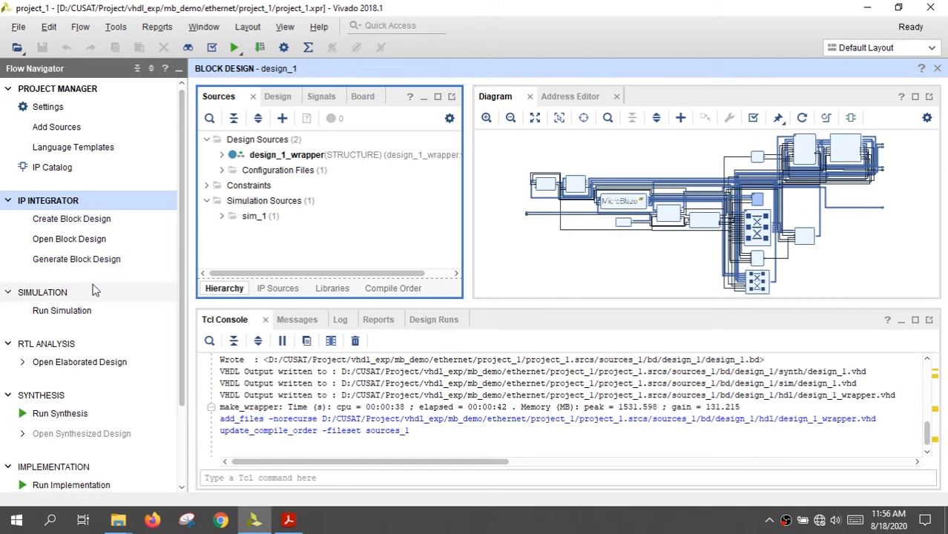
Generate the bitstream with runs launched on the local host using 3 jobs, and check the status of the design runs.
scroll(71, 398, down, 3)
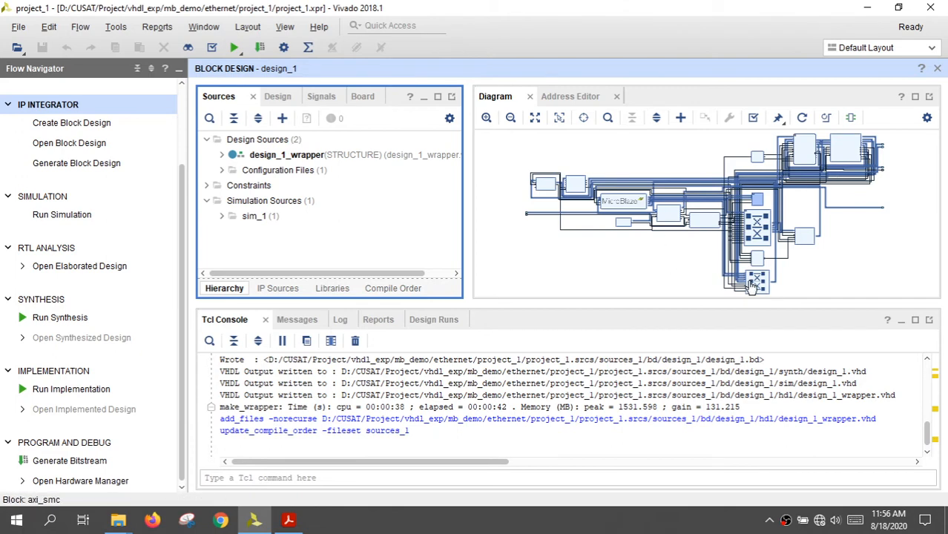
click(69, 460)
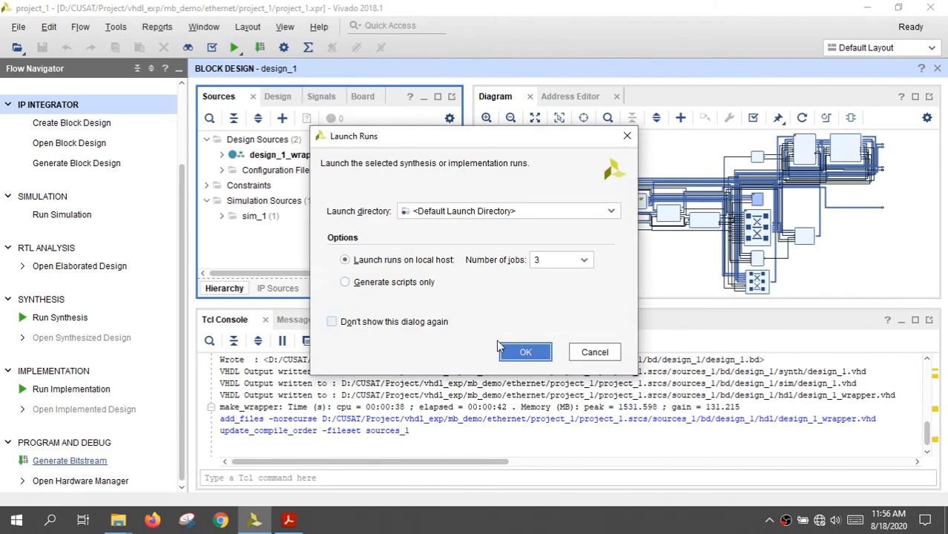
click(554, 266)
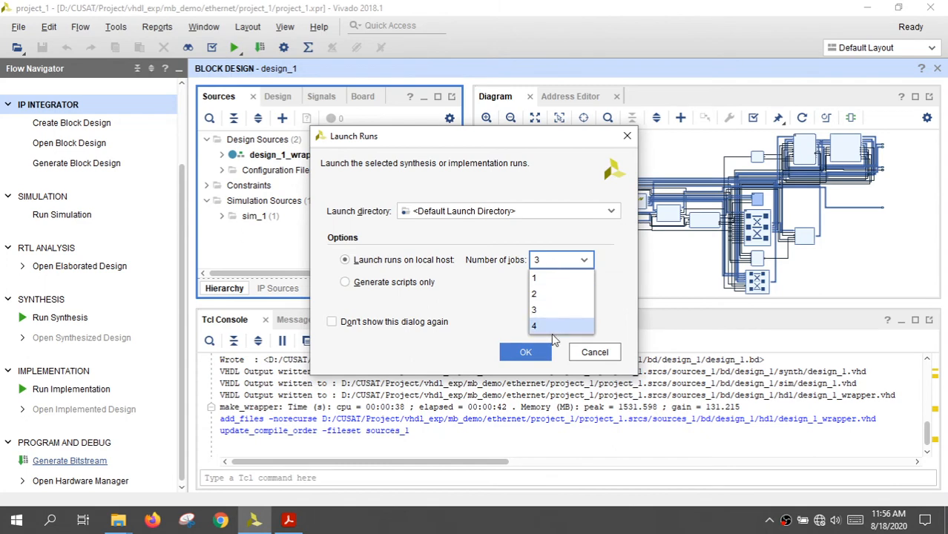
click(510, 296)
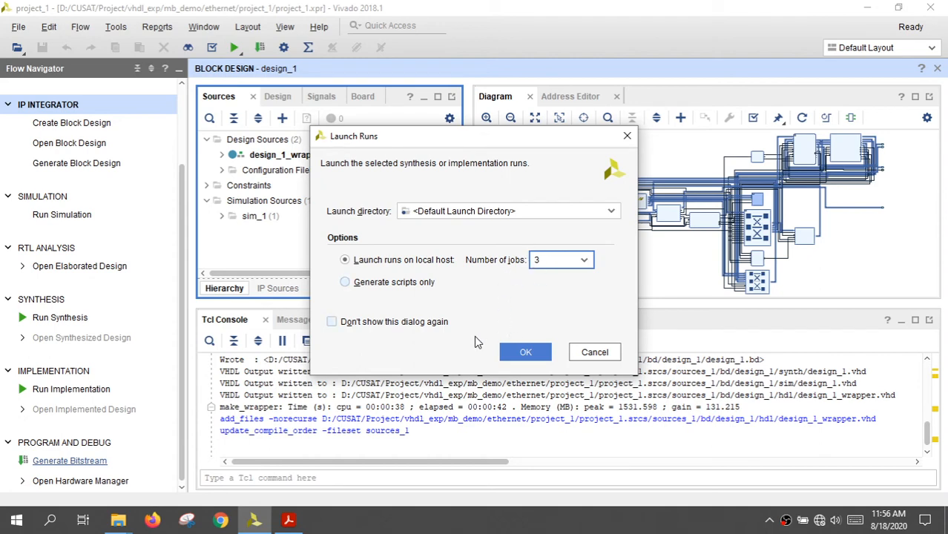
click(525, 354)
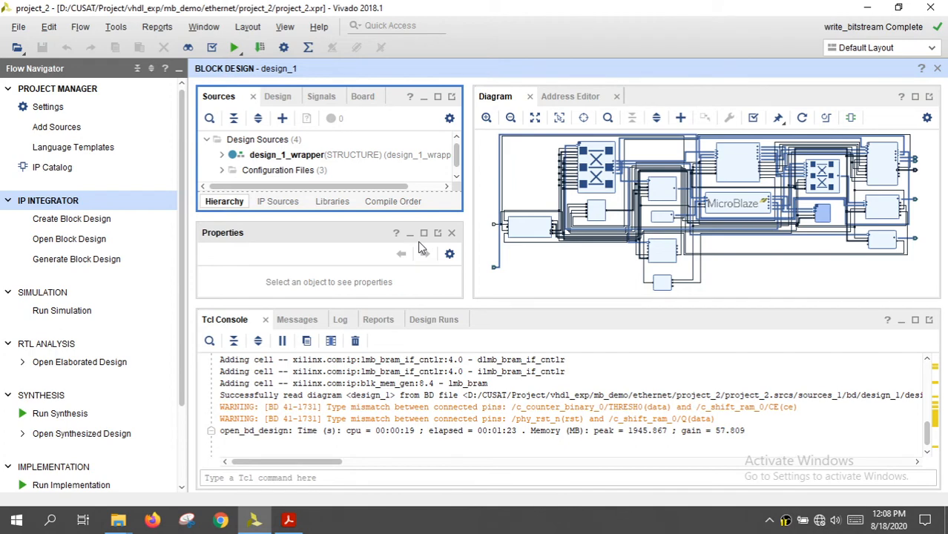
click(441, 322)
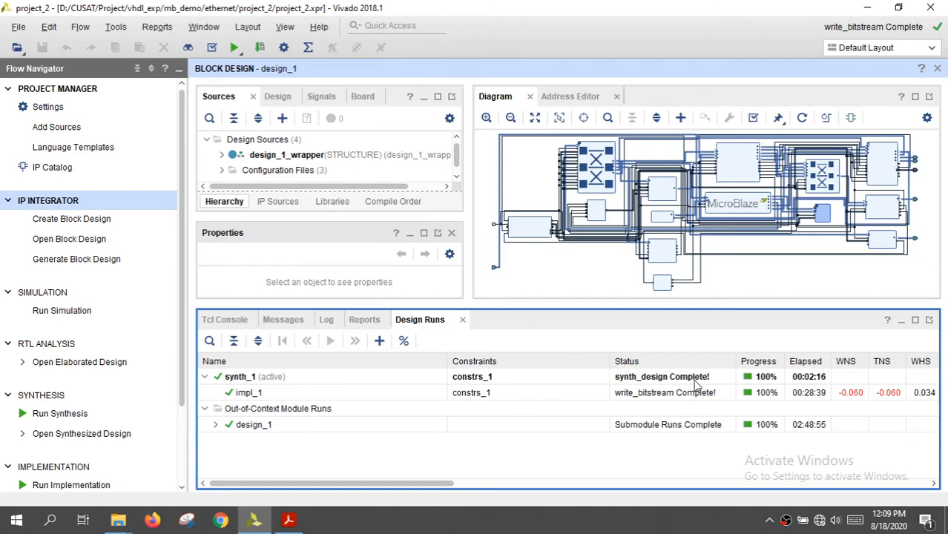
click(288, 524)
key(alt+Tab)
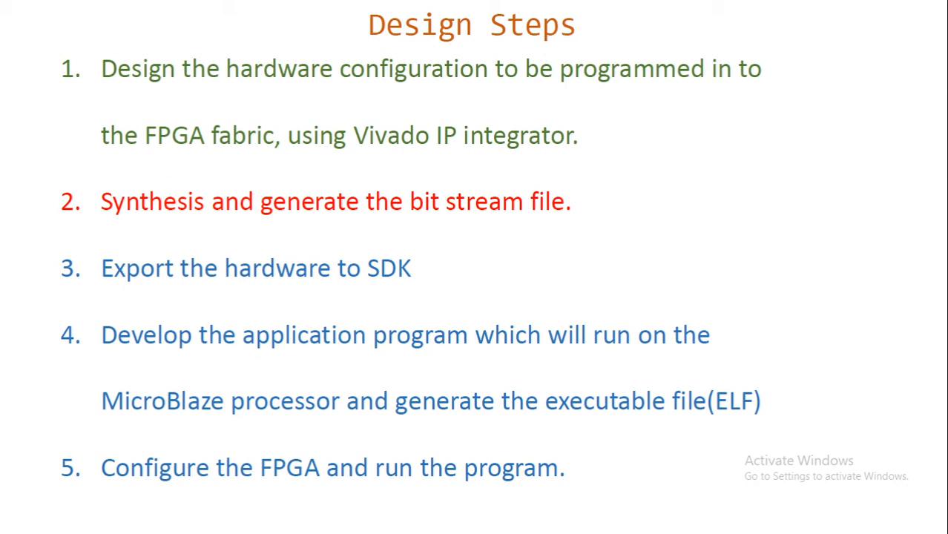
key(Right)
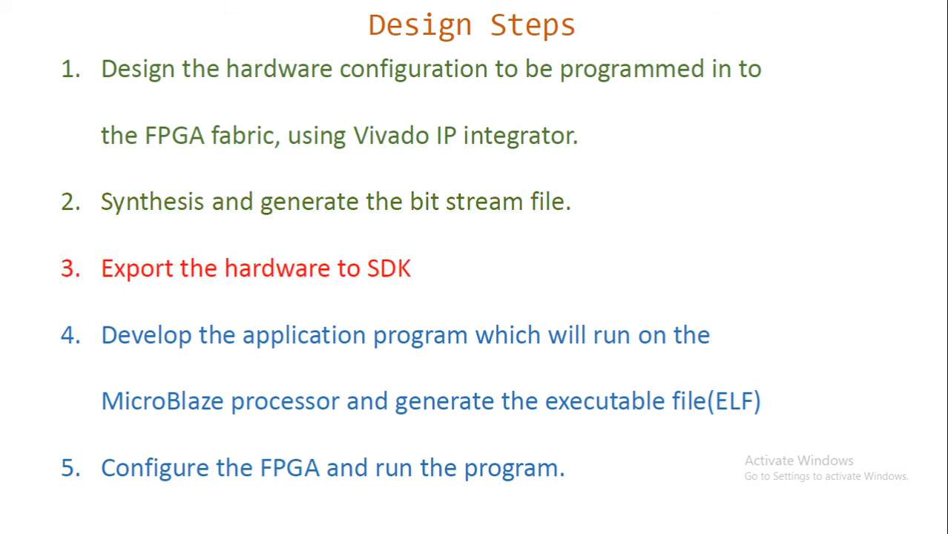
key(alt+Tab)
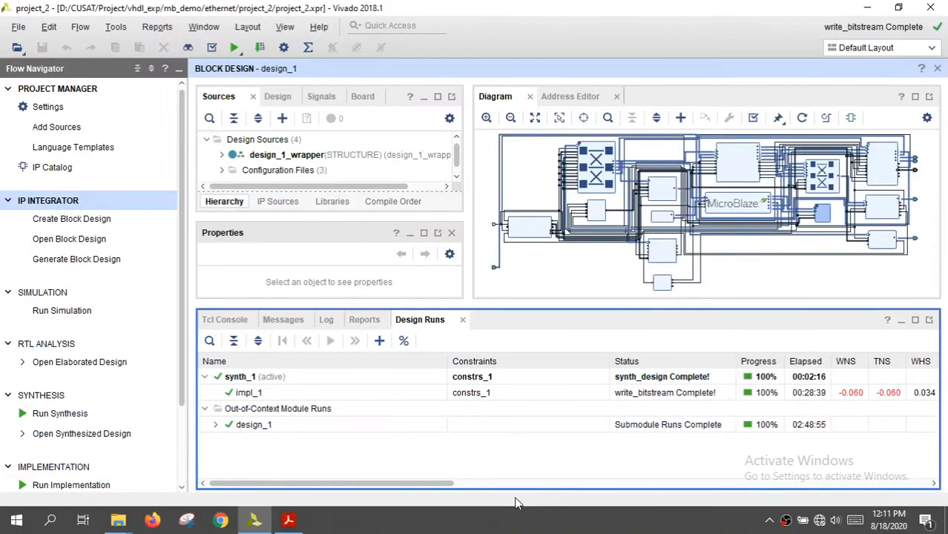
Export the hardware platform local to the project, with the bitstream included.
click(18, 28)
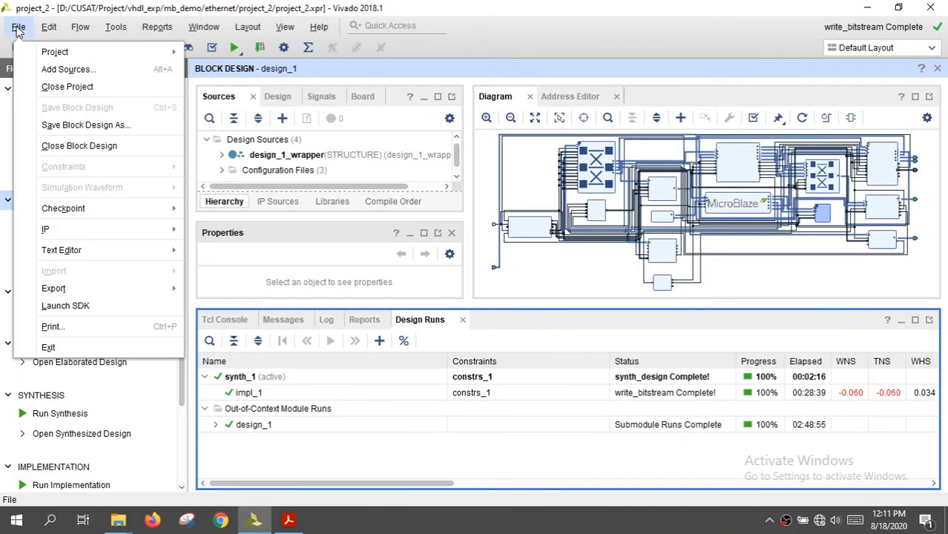
mouse_move(75, 293)
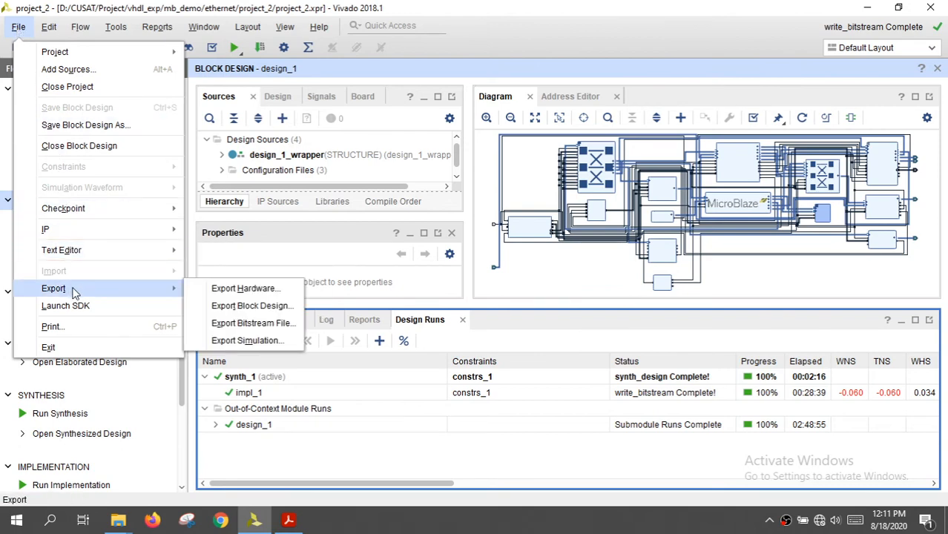
click(225, 290)
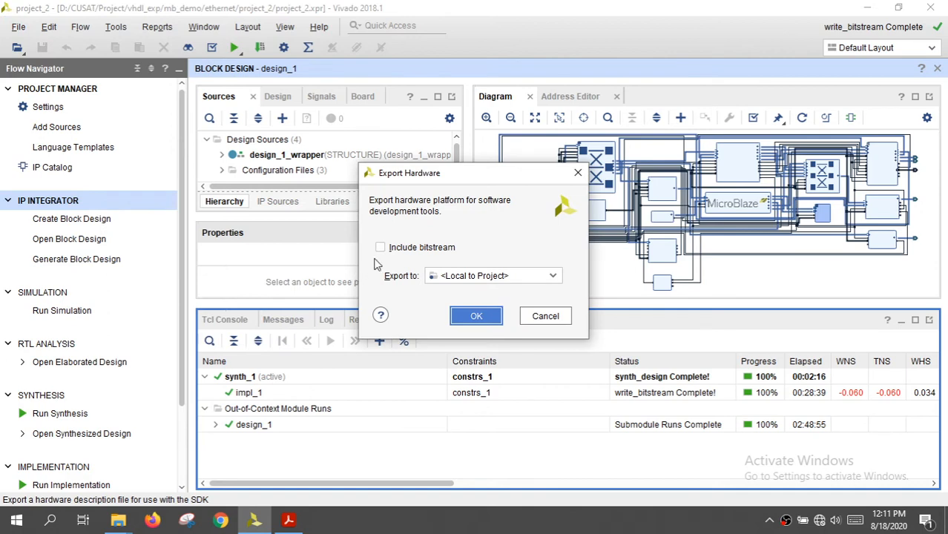
click(383, 250)
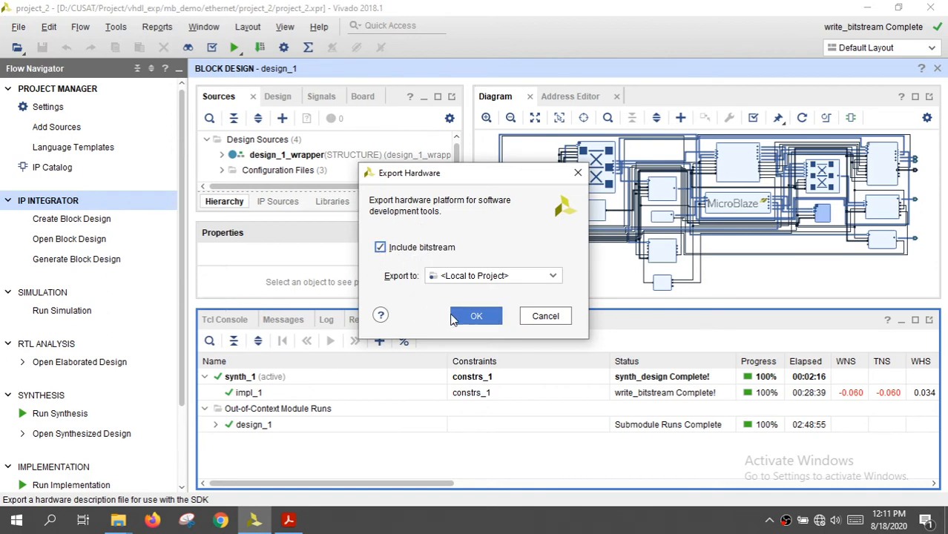
click(476, 317)
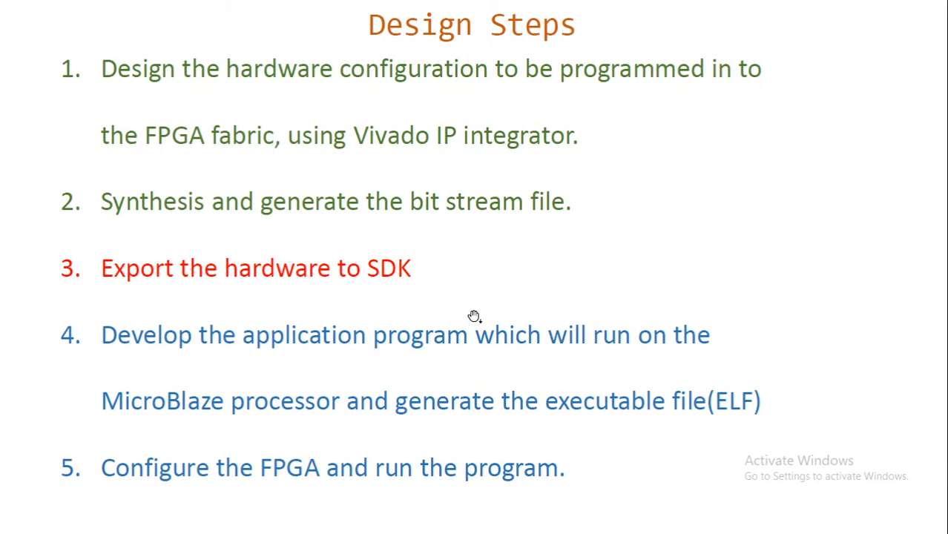
click(474, 317)
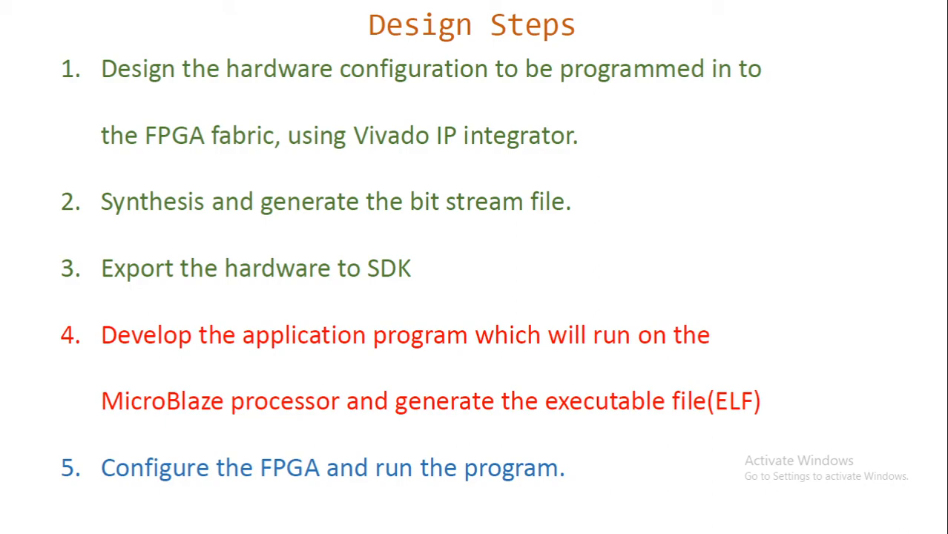
key(alt+Tab)
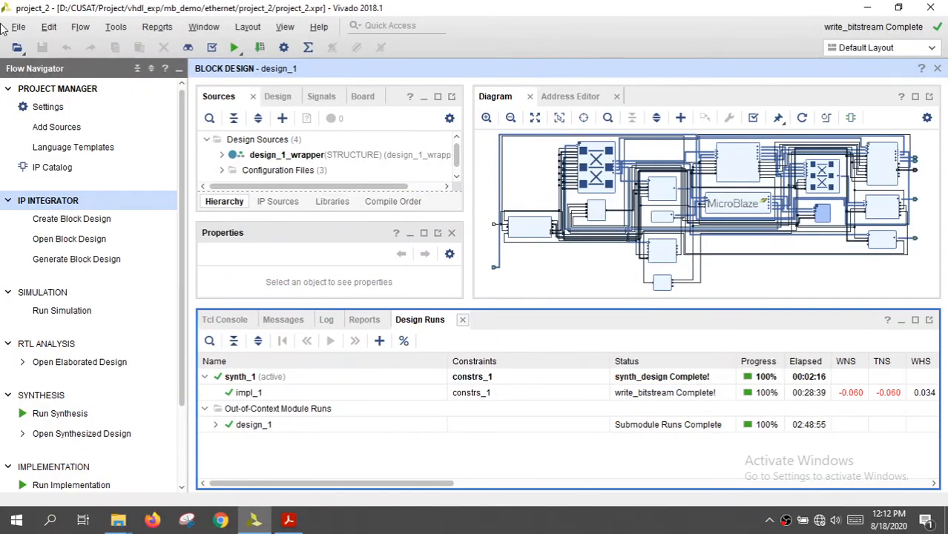
Launch the SDK with exported location and workspace local to the project, and select design_1_wrapper.bit in the hardware platform.
click(18, 27)
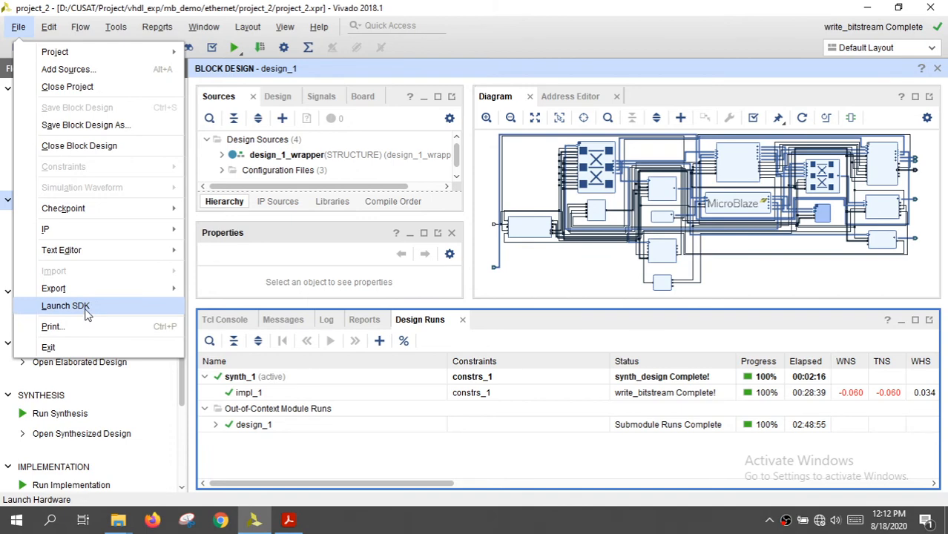
click(65, 306)
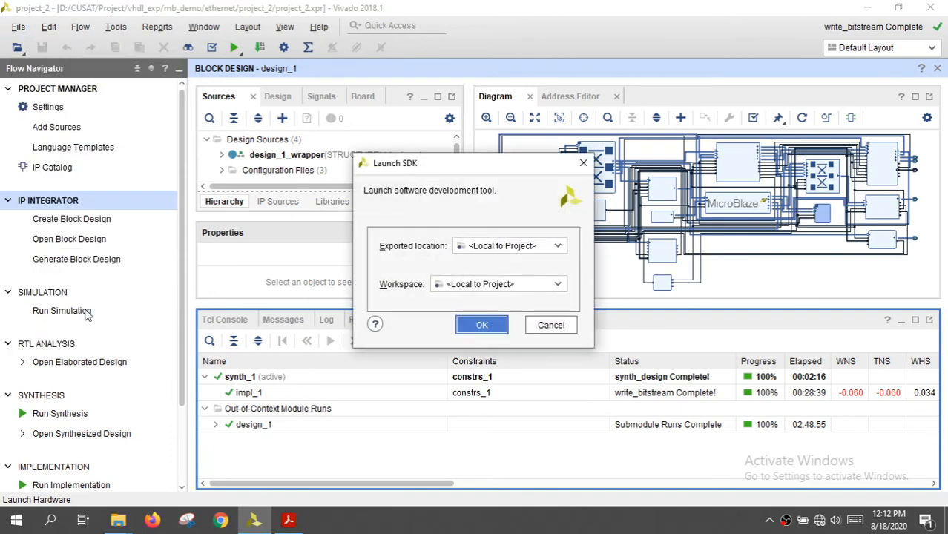
click(479, 326)
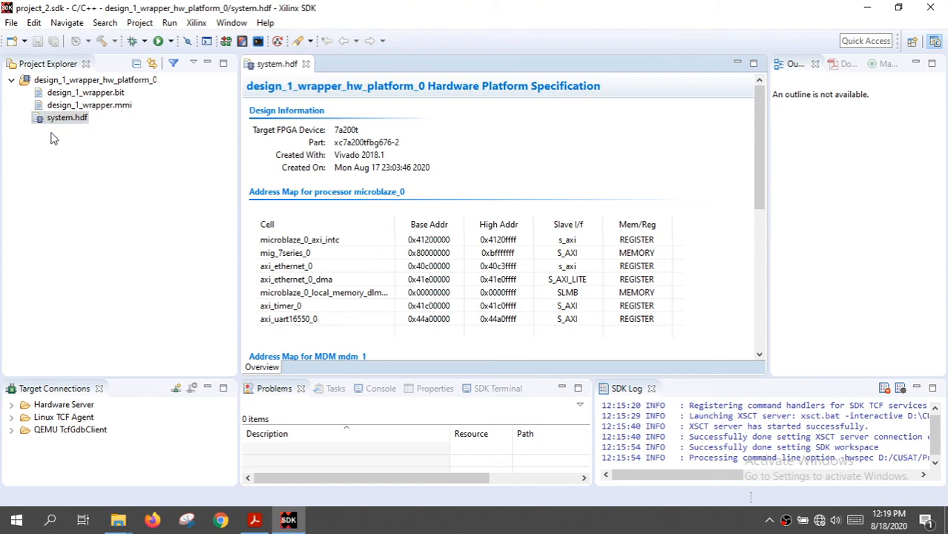
click(84, 94)
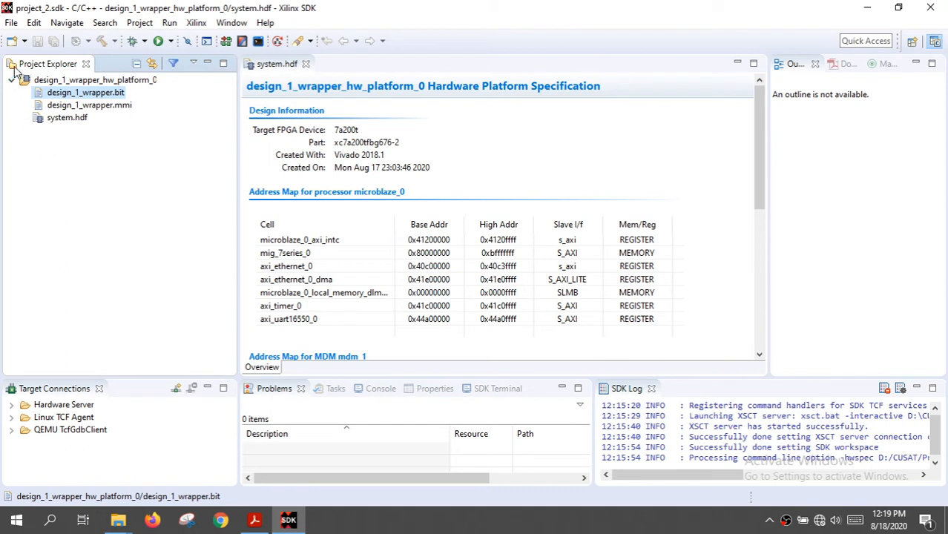
Start a new application project named test_app with the freertos10_xilinx OS platform.
click(12, 23)
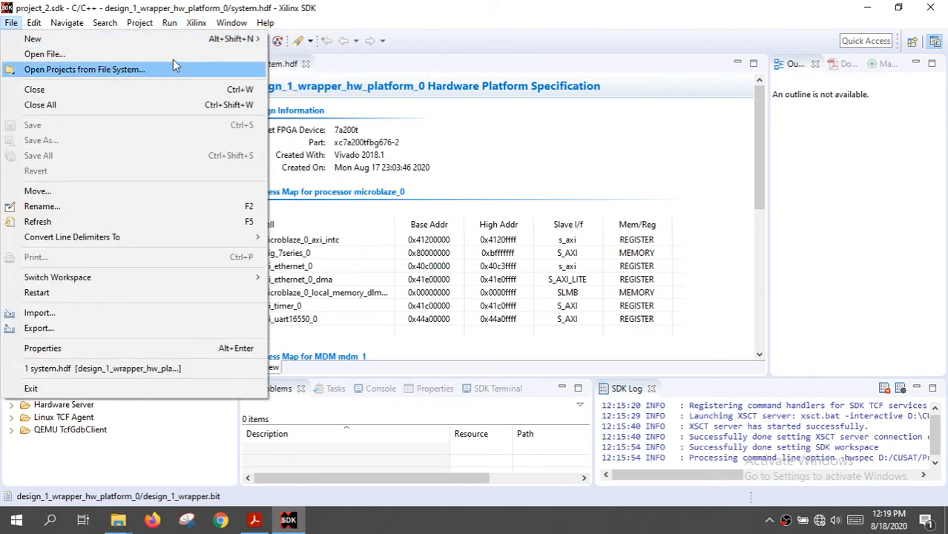
mouse_move(252, 40)
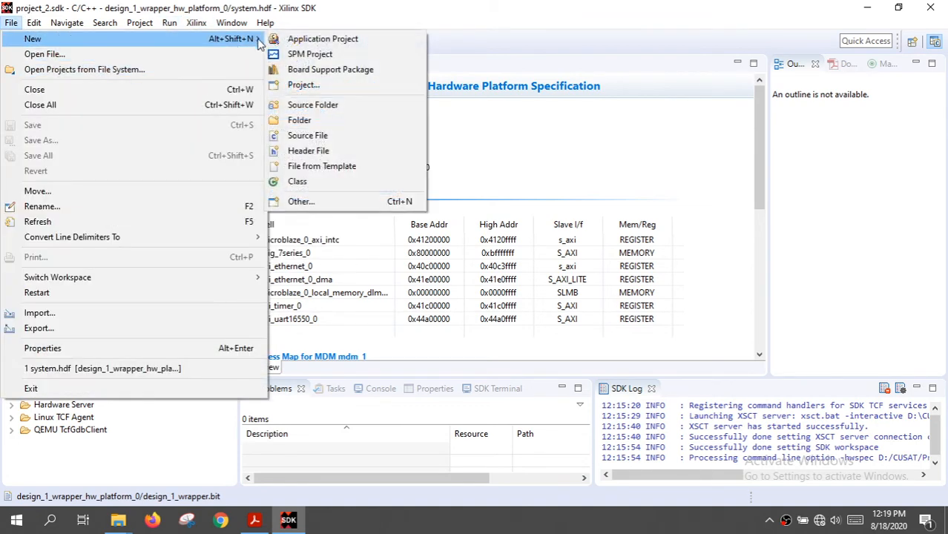
click(353, 46)
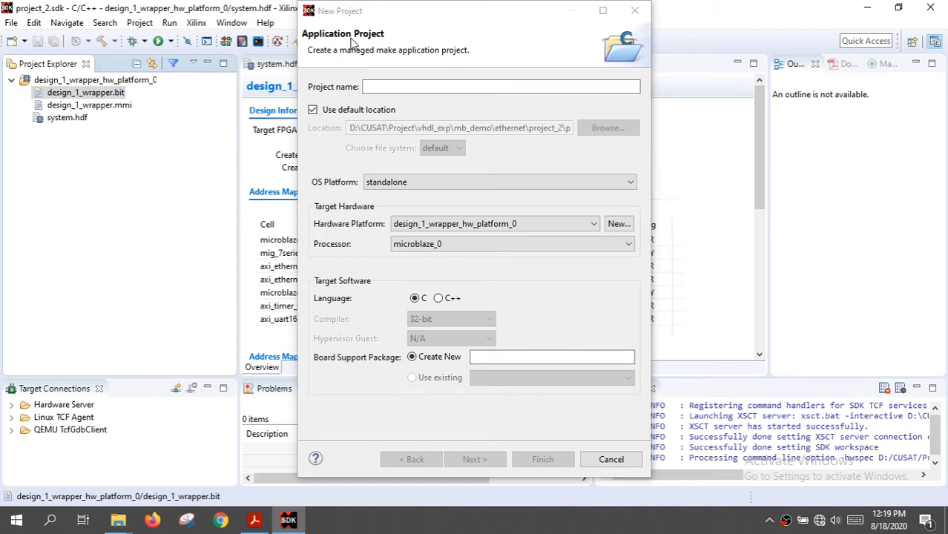
click(380, 86)
text(tes)
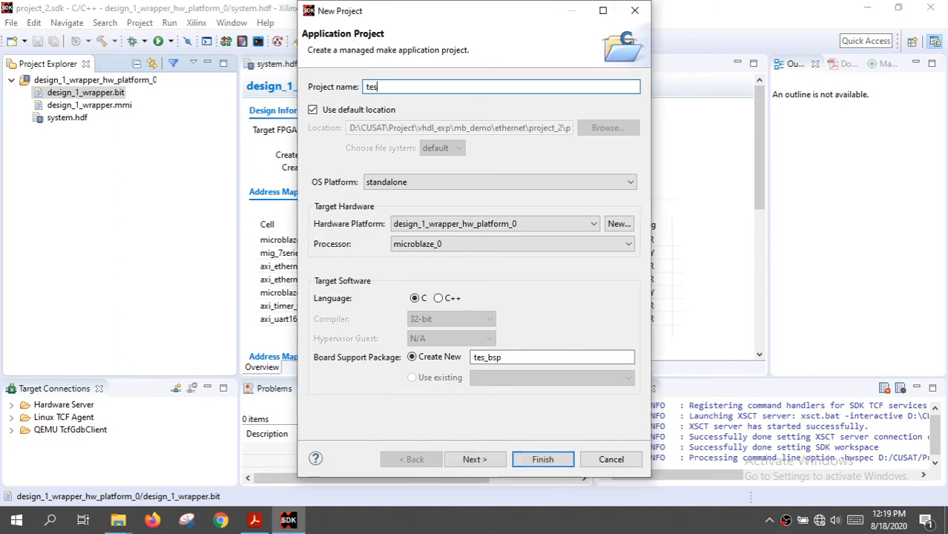
text(t_app)
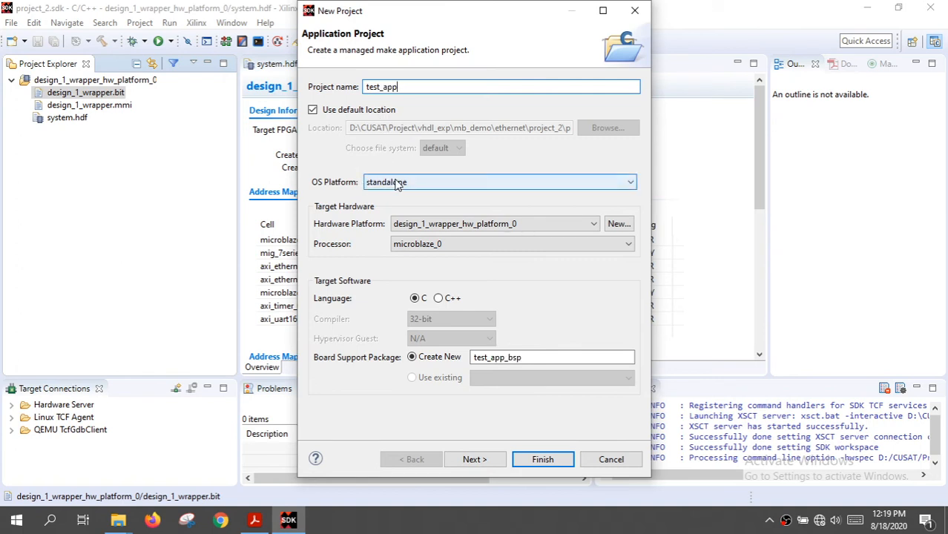
click(418, 183)
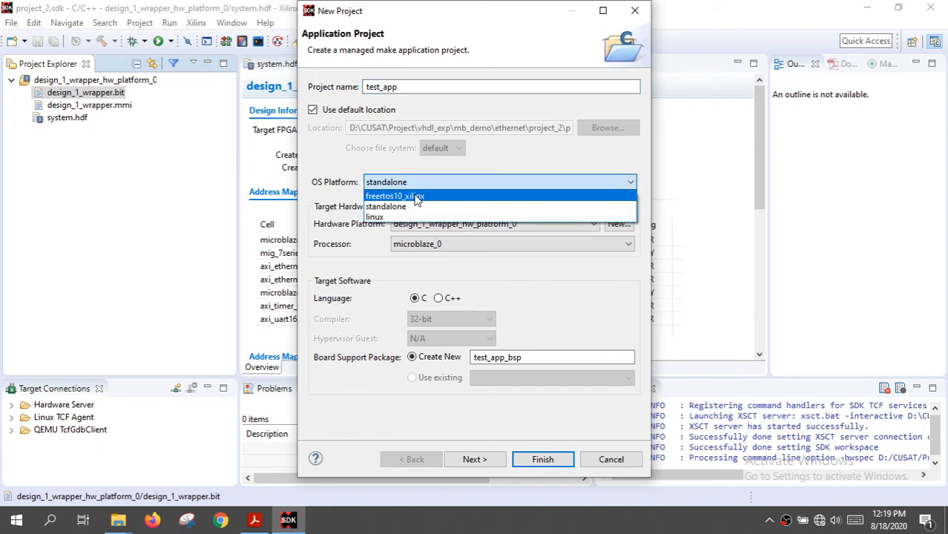
click(413, 196)
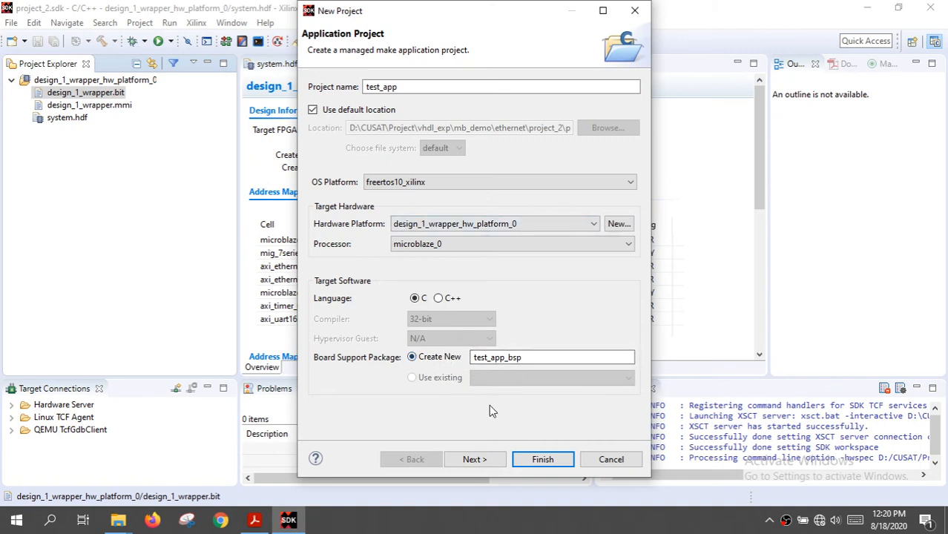
Create the application from the FreeRTOS lwIP Echo Server template and expand the src folder of test_app.
click(469, 461)
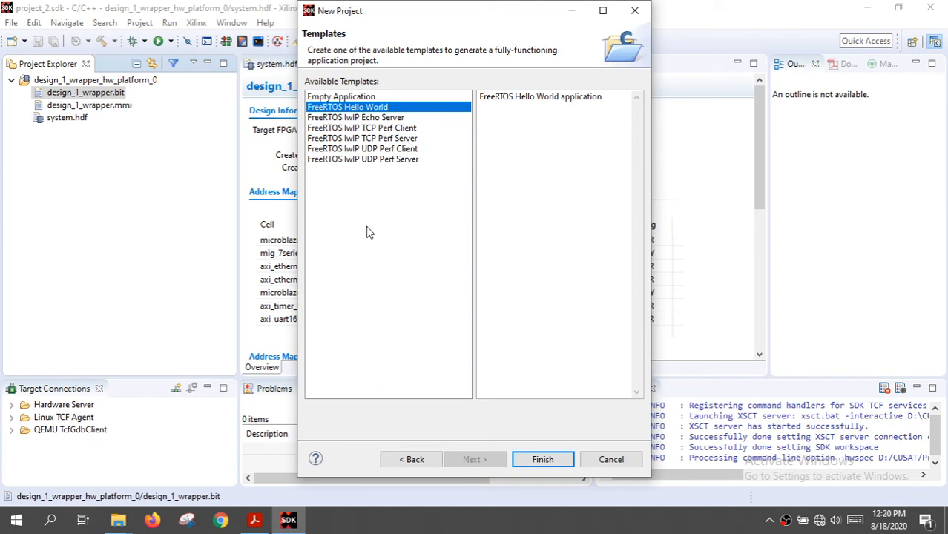
click(341, 120)
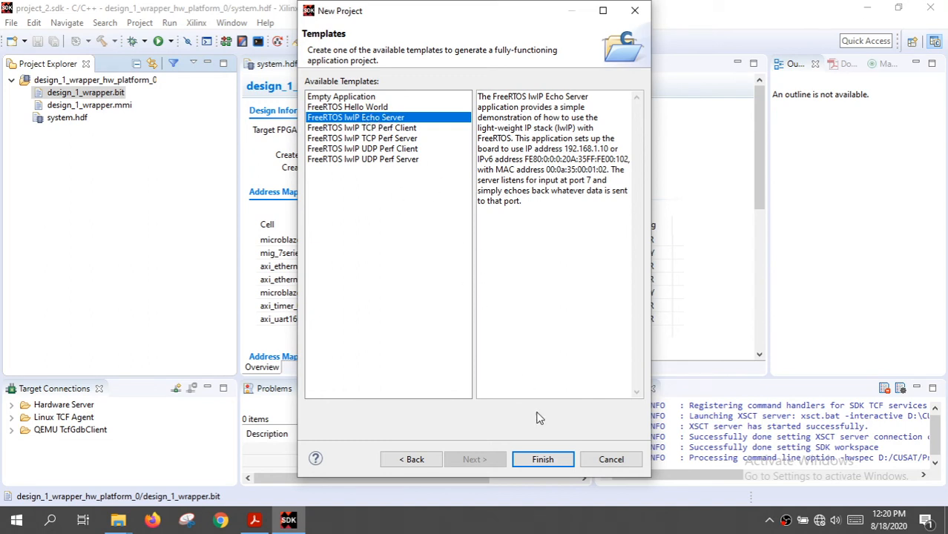
click(540, 460)
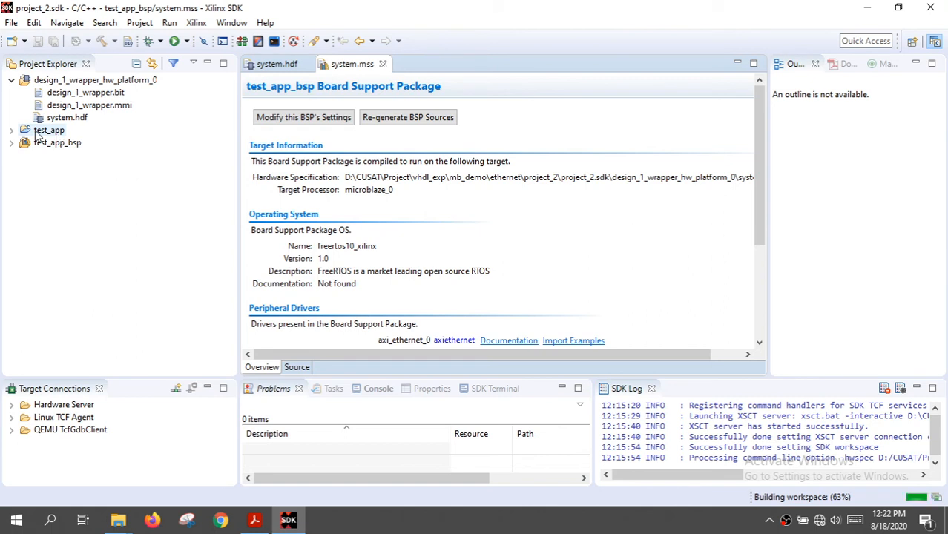
click(11, 131)
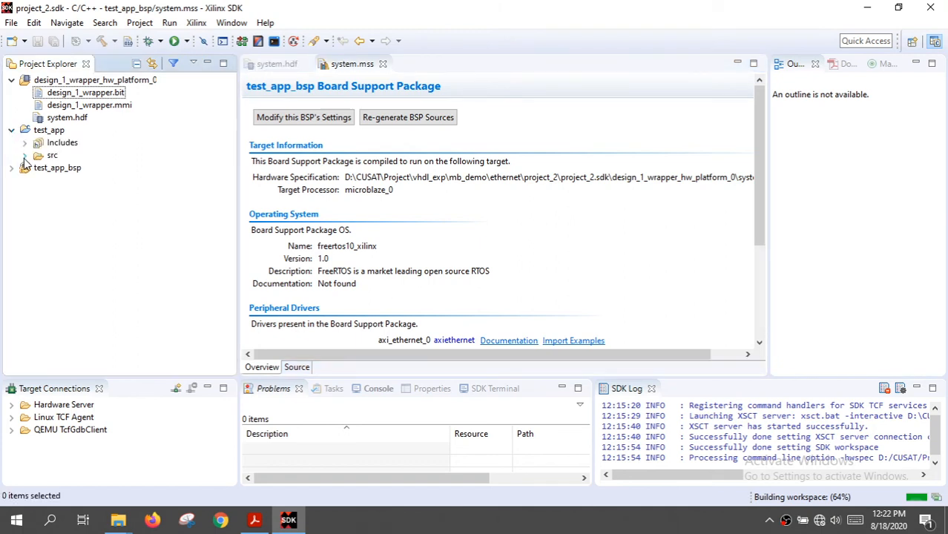
click(25, 157)
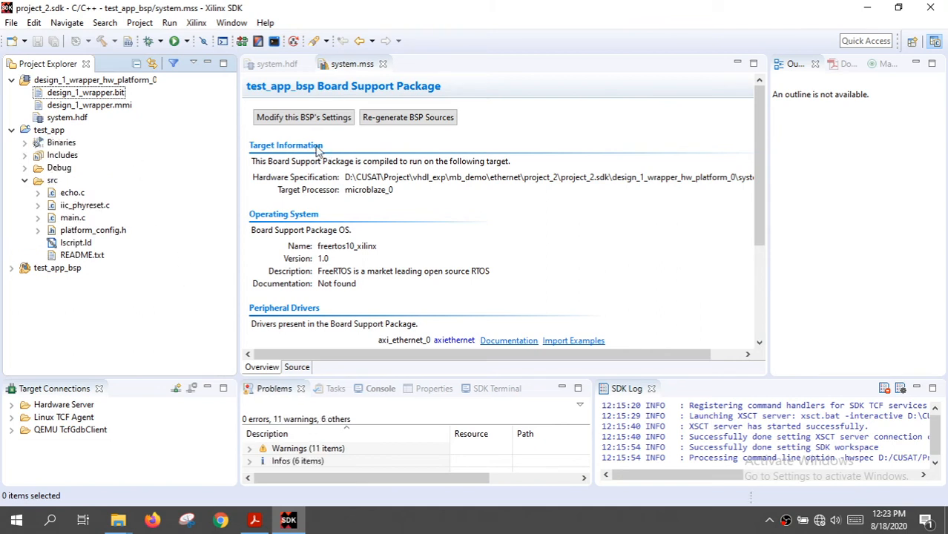
Modify the test_app_bsp settings, setting lwip_dhcp to false under the dhcp_options of the lwip202 library.
click(309, 119)
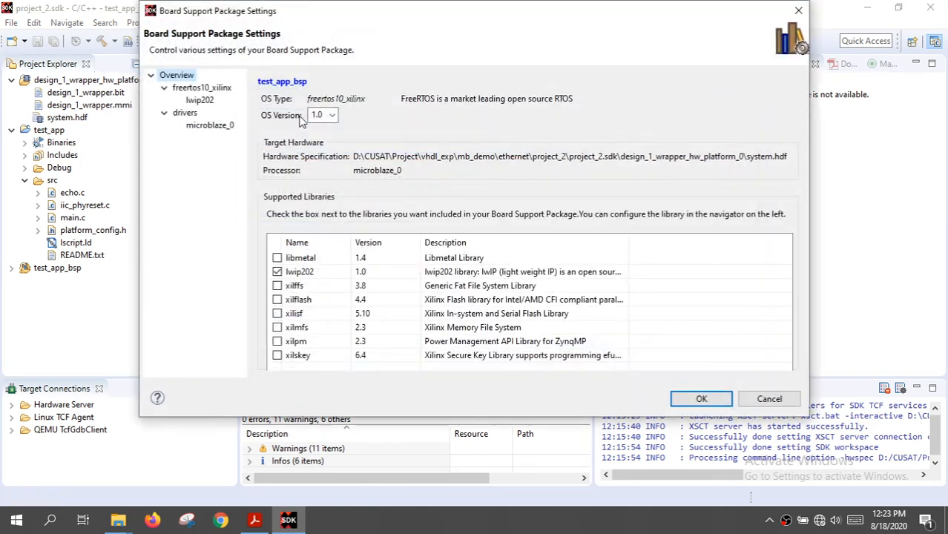
click(204, 102)
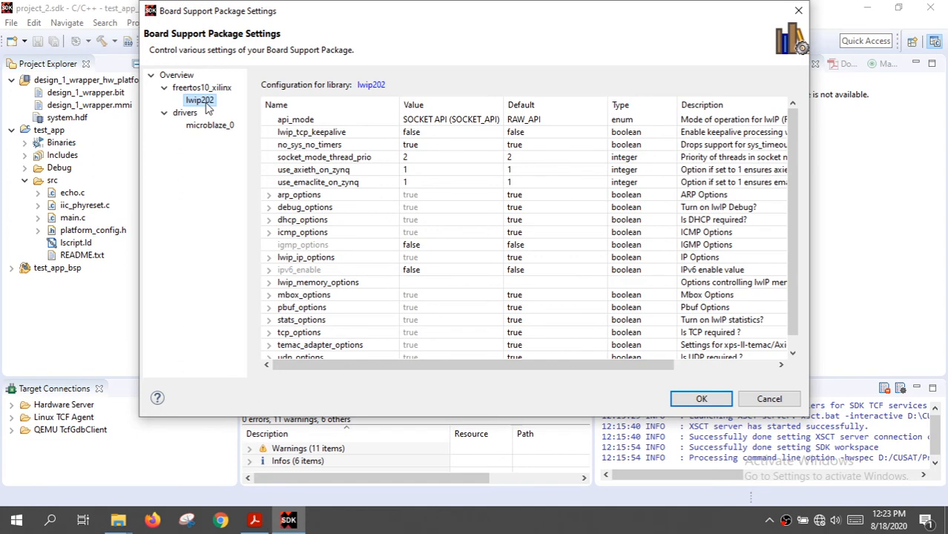
click(269, 221)
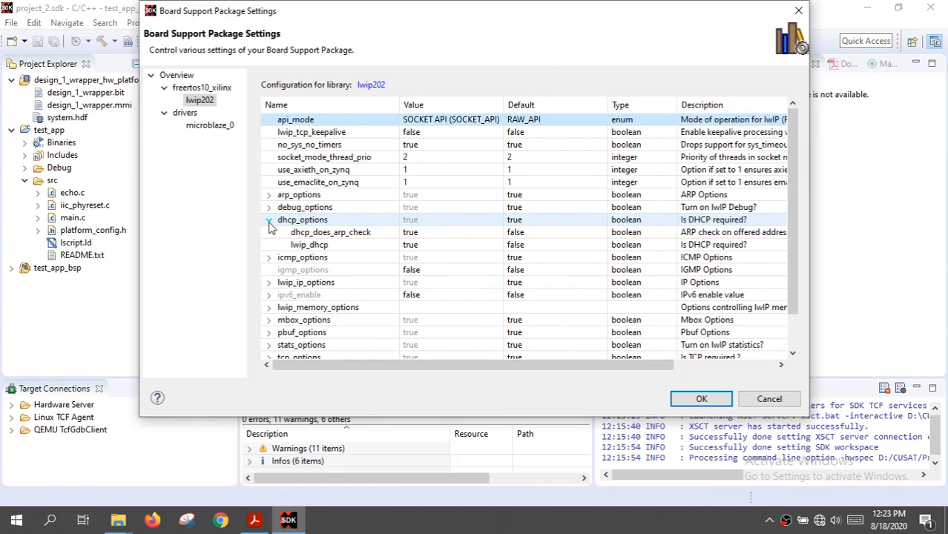
click(430, 245)
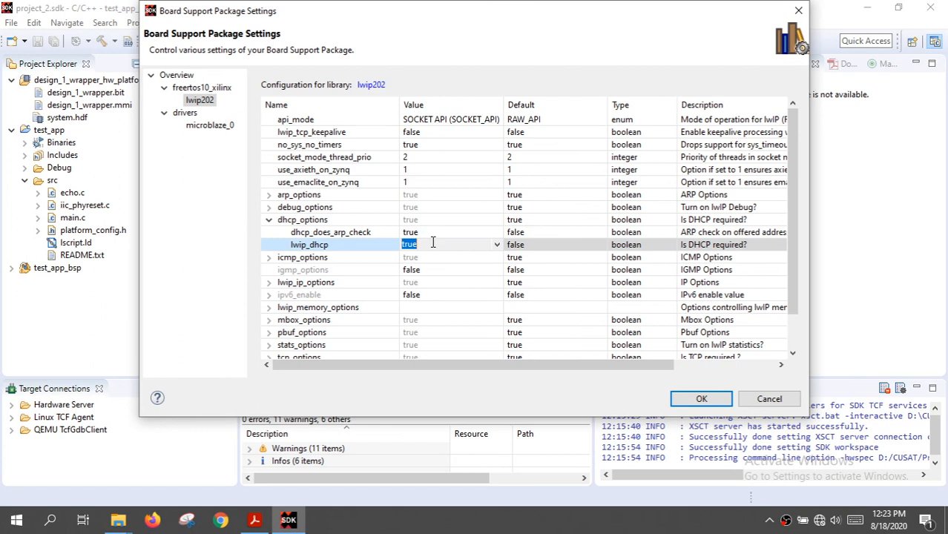
click(497, 244)
click(467, 269)
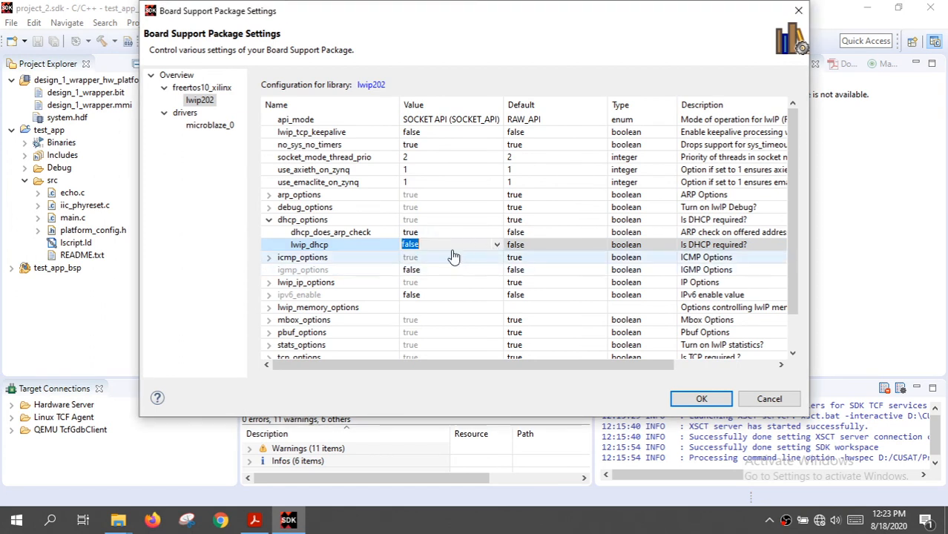
Set dhcp_does_arp_check to false, apply the BSP settings, and show the build output in an enlarged console.
click(419, 234)
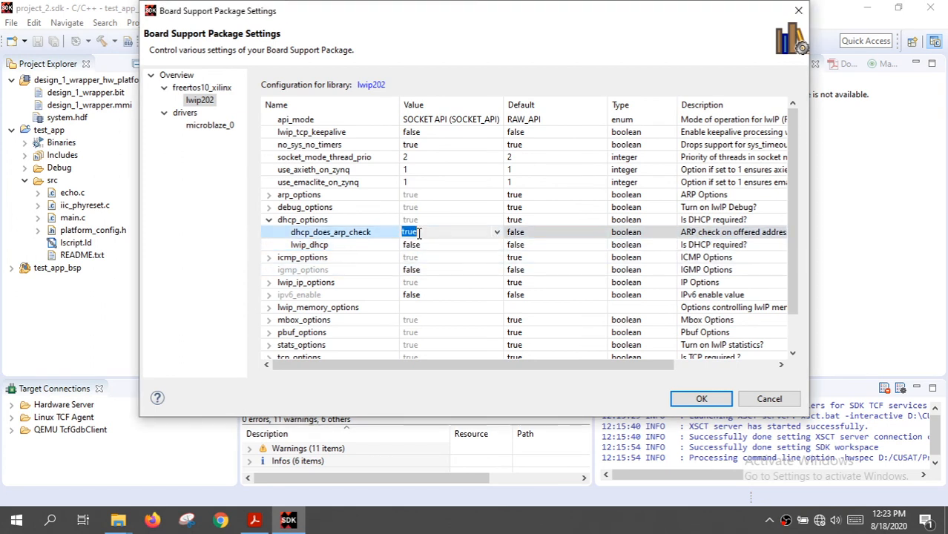
click(497, 234)
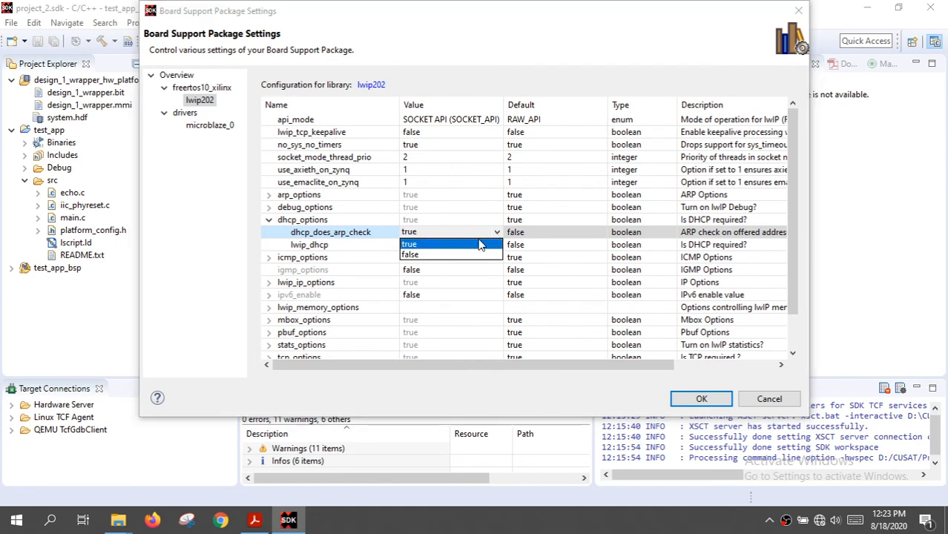
click(413, 256)
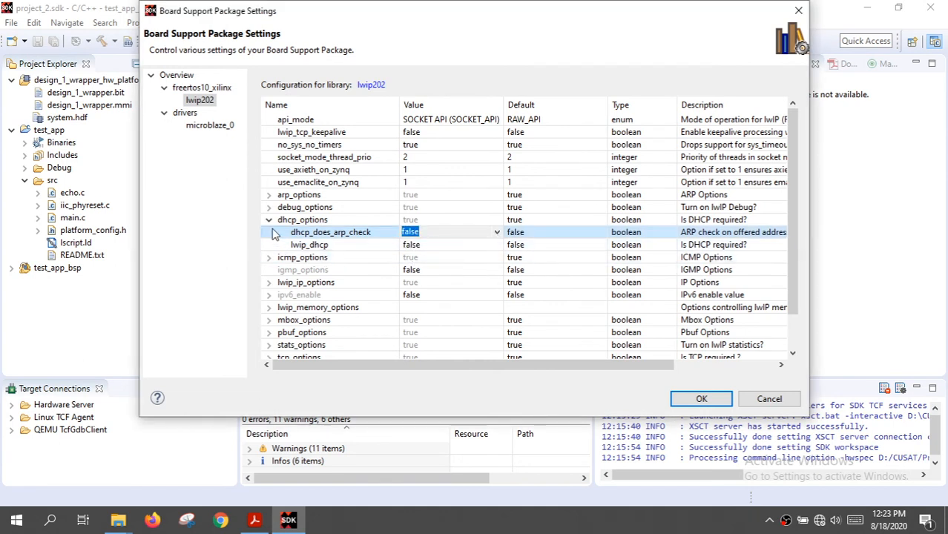
click(676, 399)
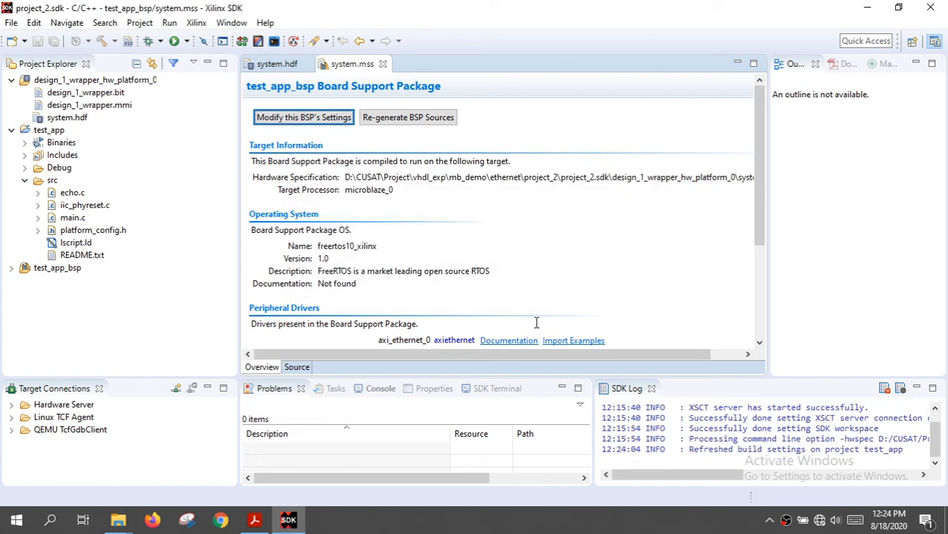
click(381, 391)
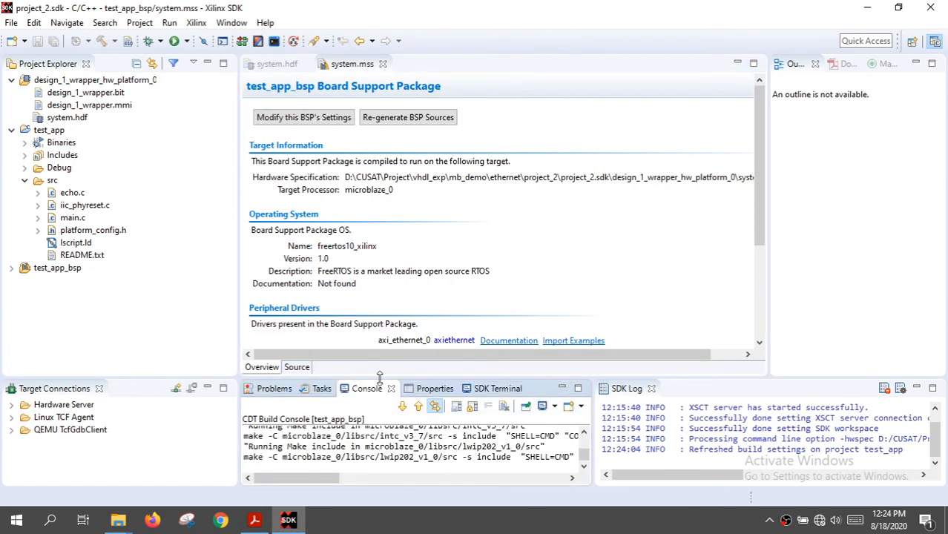
drag(379, 377, 385, 347)
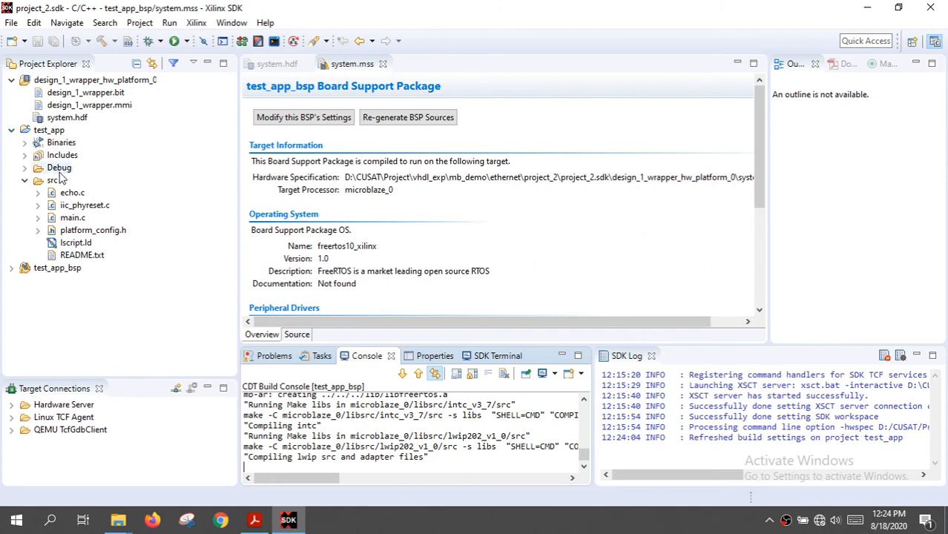
Open main.c of test_app and examine main() up to the vTaskStartScheduler call.
click(71, 220)
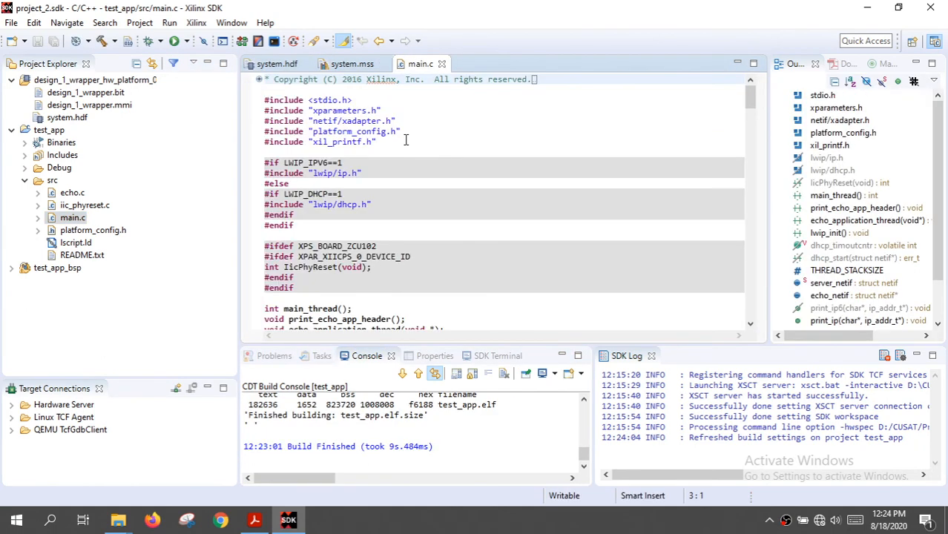
scroll(406, 141, down, 10)
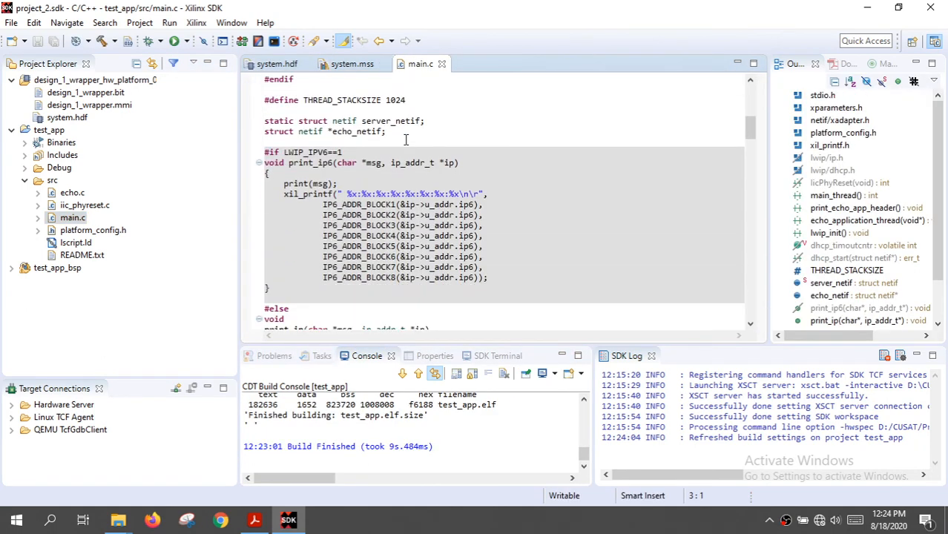
scroll(406, 140, down, 7)
scroll(406, 140, down, 3)
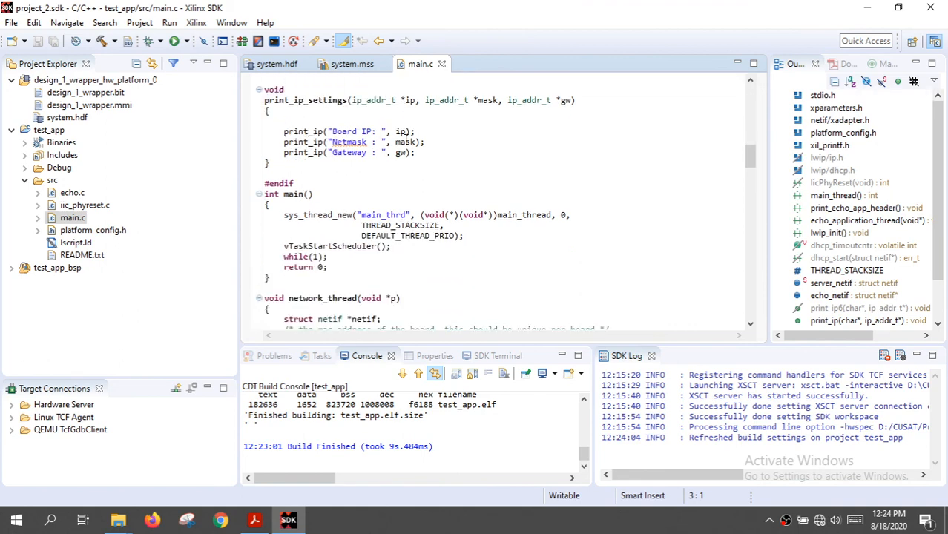
scroll(406, 141, down, 2)
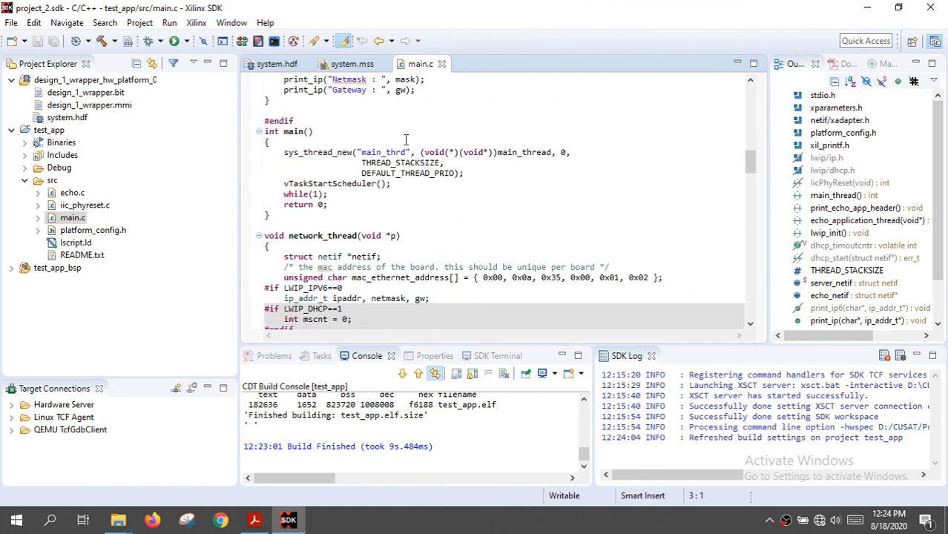
double_click(346, 185)
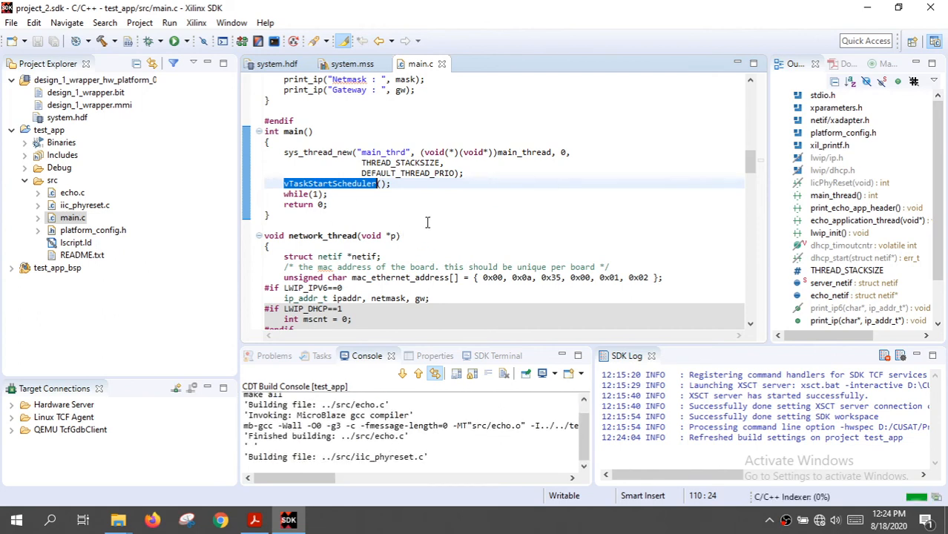
Examine network_thread in main.c, including the IP address settings, network interface setup and the sys_thread_new call for the packet receive thread.
scroll(427, 222, down, 4)
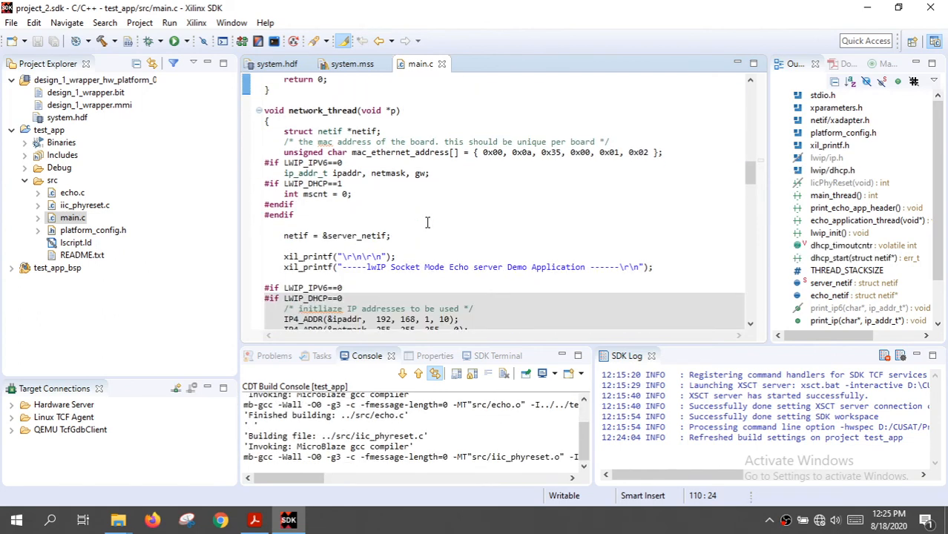
scroll(427, 223, down, 2)
scroll(427, 223, down, 4)
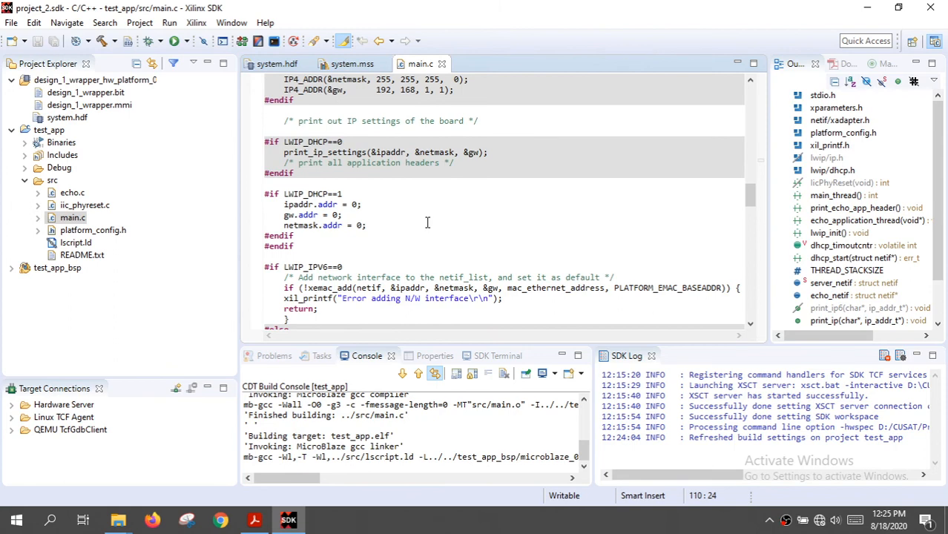
scroll(428, 222, down, 8)
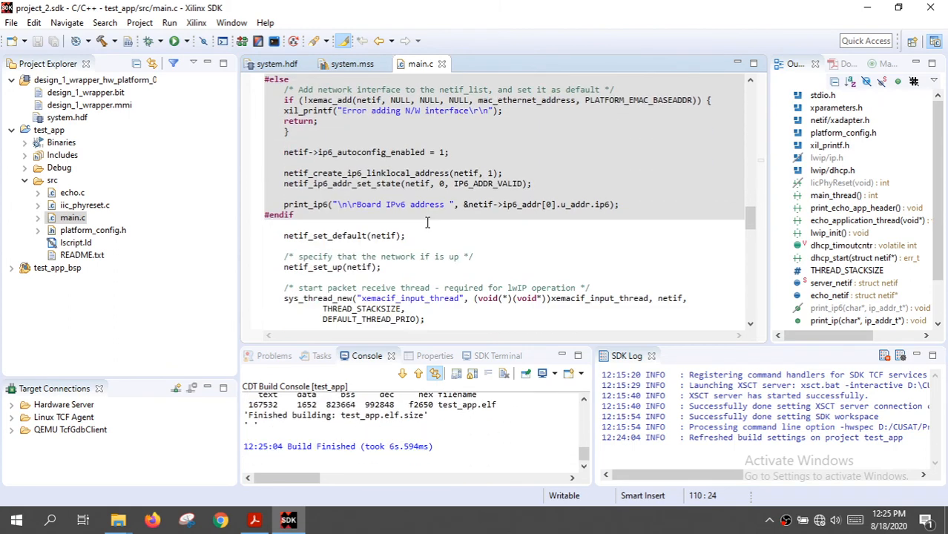
scroll(427, 223, down, 2)
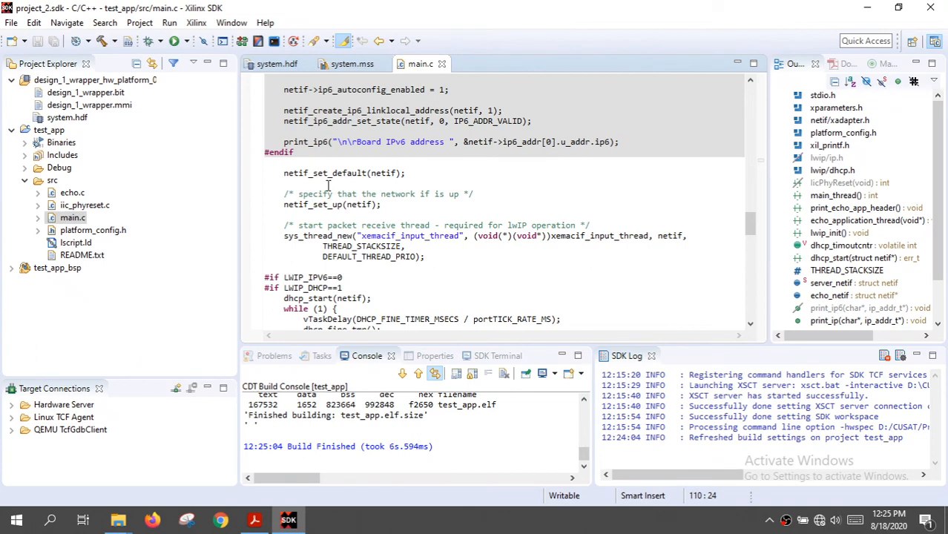
double_click(312, 236)
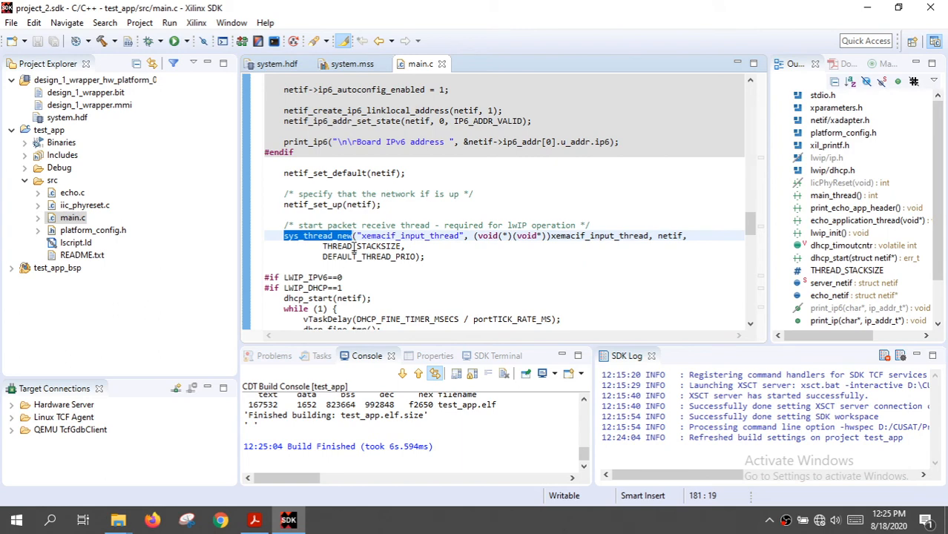
scroll(354, 247, up, 2)
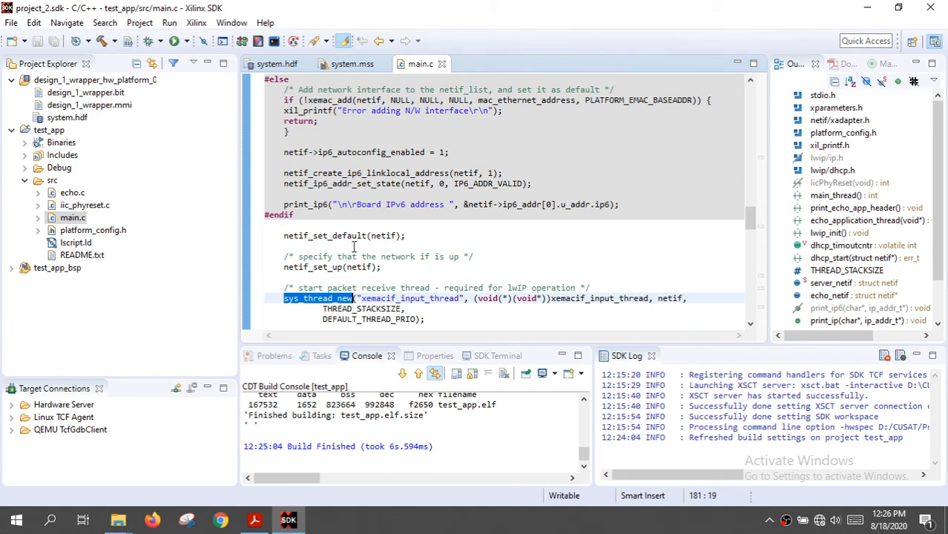
scroll(455, 239, up, 5)
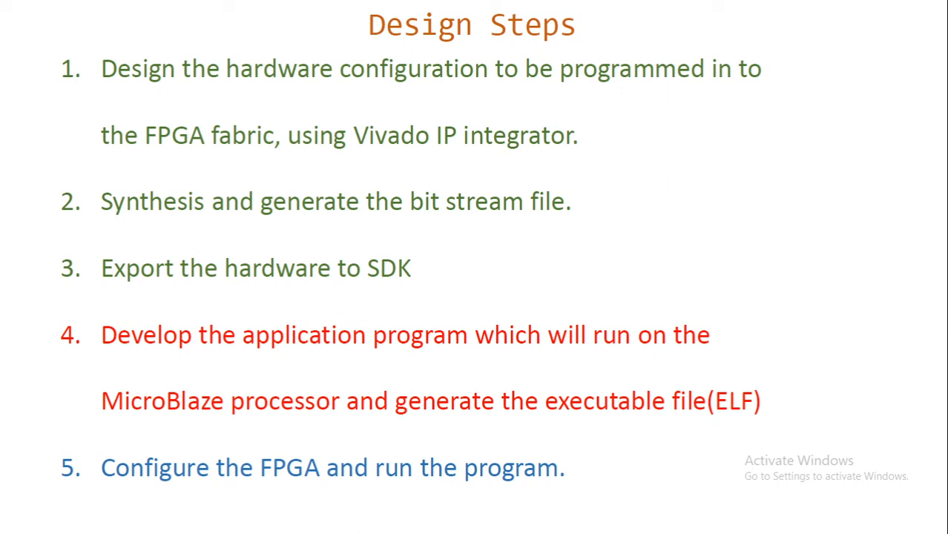
key(Right)
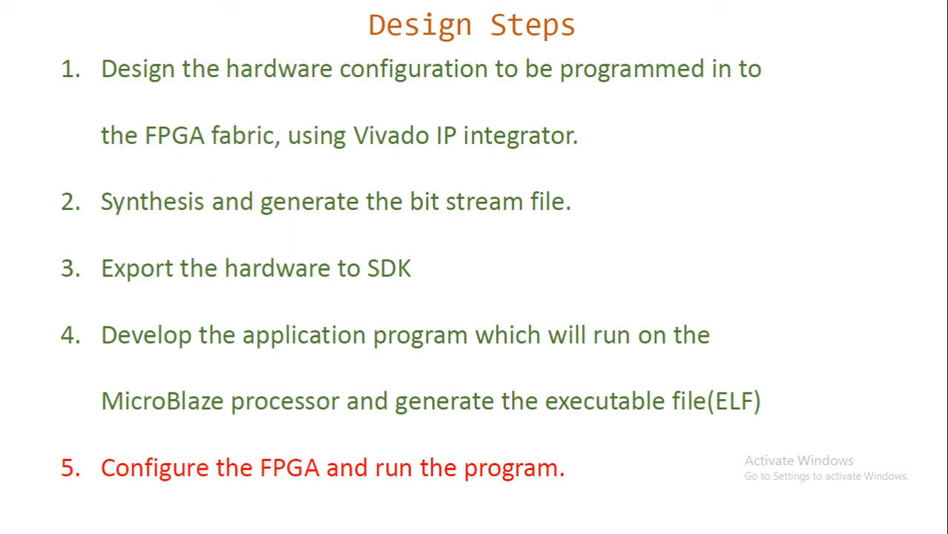
key(super+d)
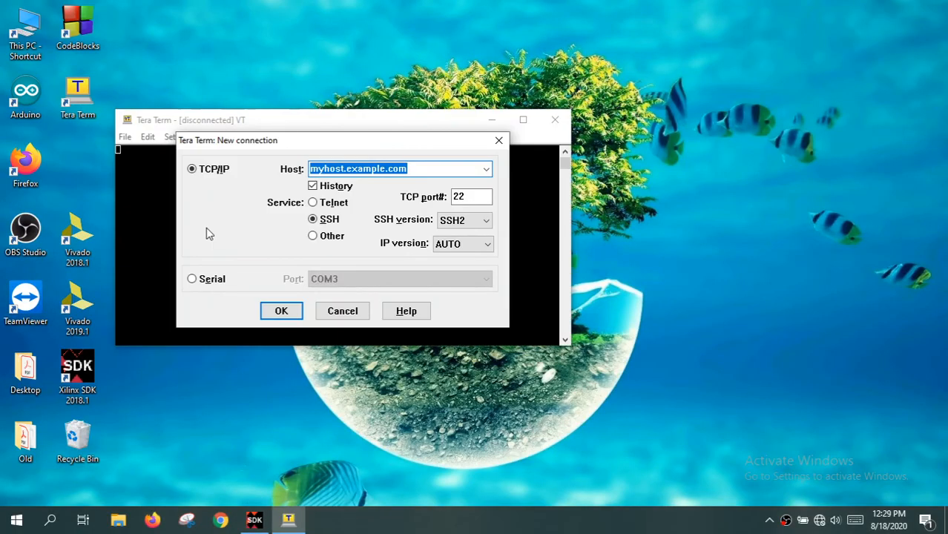
Open a serial connection in Tera Term on port COM7, the Silicon Labs CP210x USB to UART Bridge.
click(195, 280)
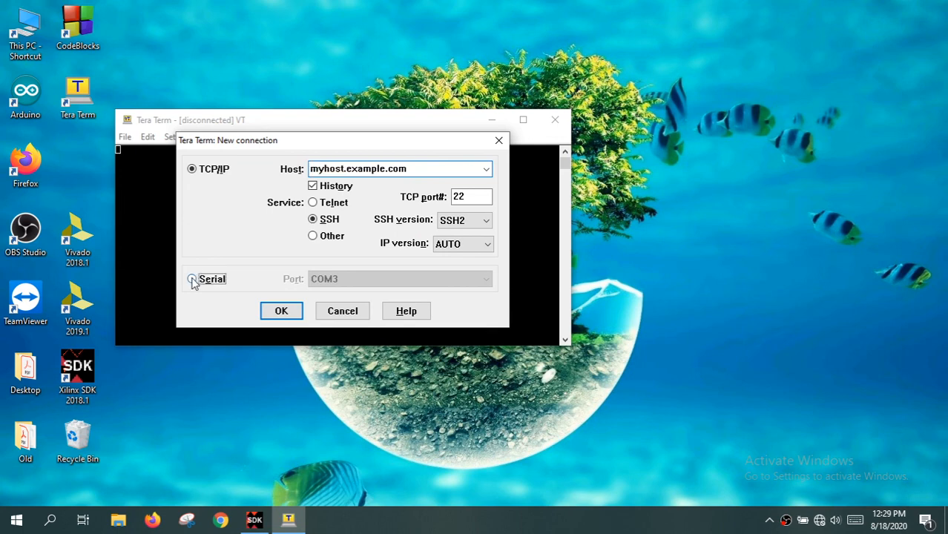
click(325, 279)
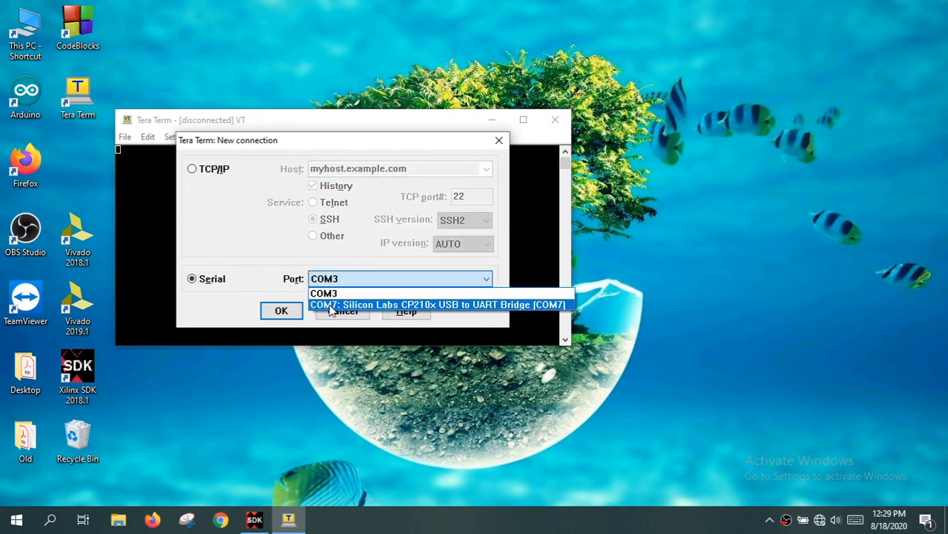
click(330, 305)
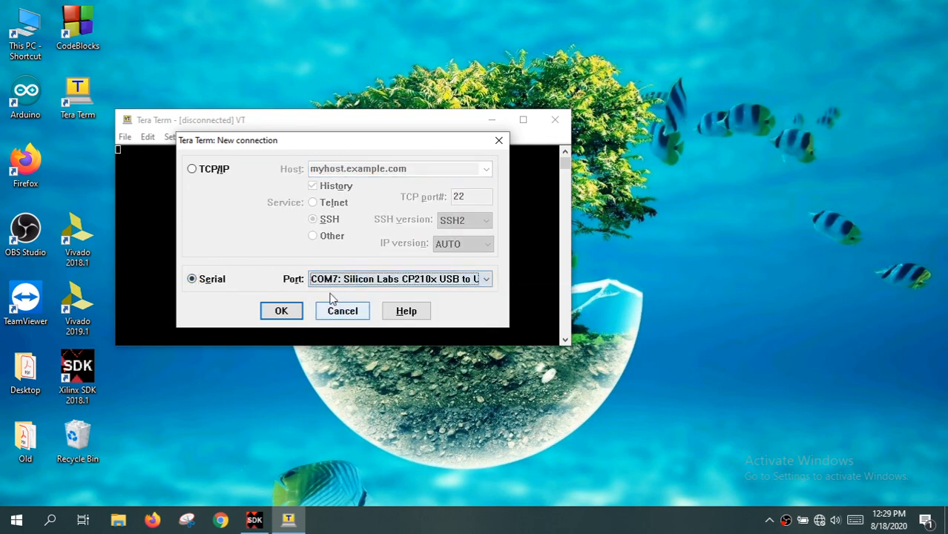
click(281, 312)
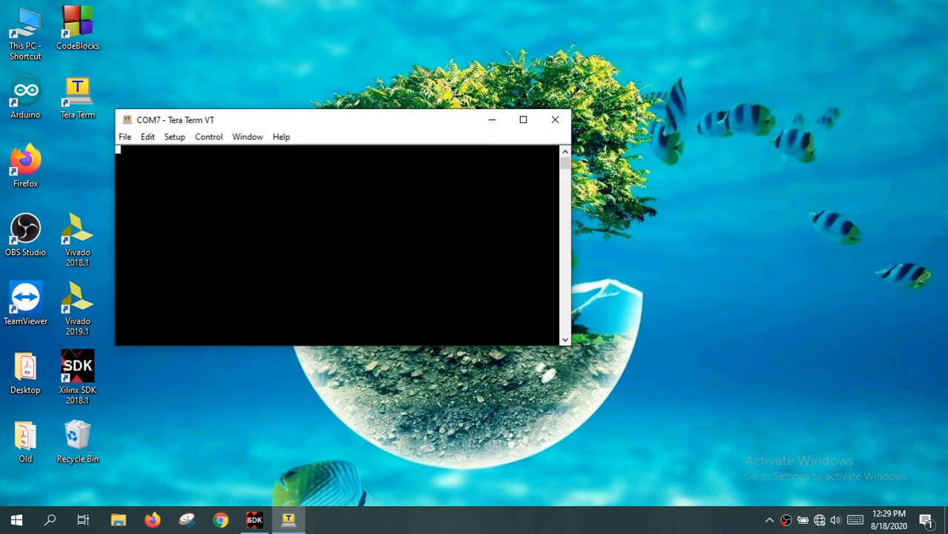
Switch to Xilinx SDK and program the FPGA with design_1_wrapper.bit, keeping bootloop for microblaze_0.
click(254, 519)
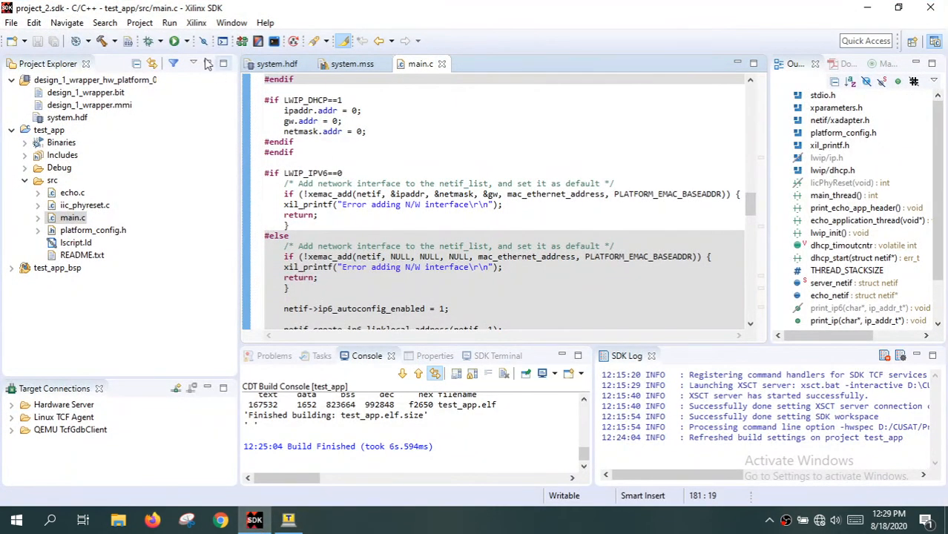
click(198, 23)
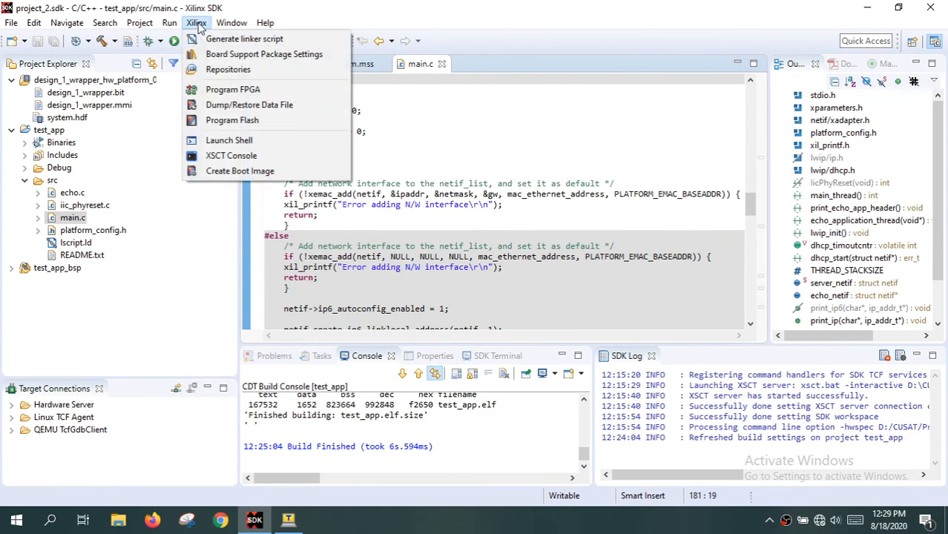
click(249, 90)
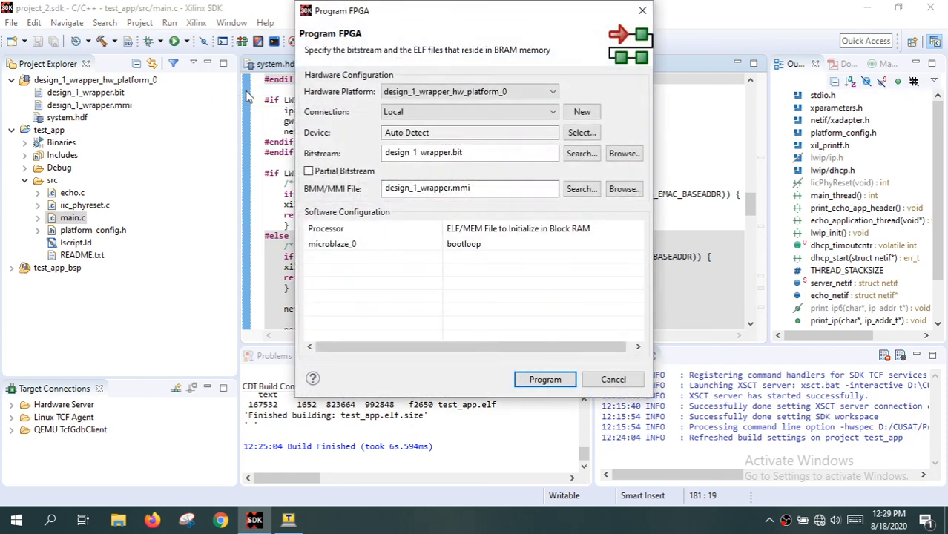
click(544, 380)
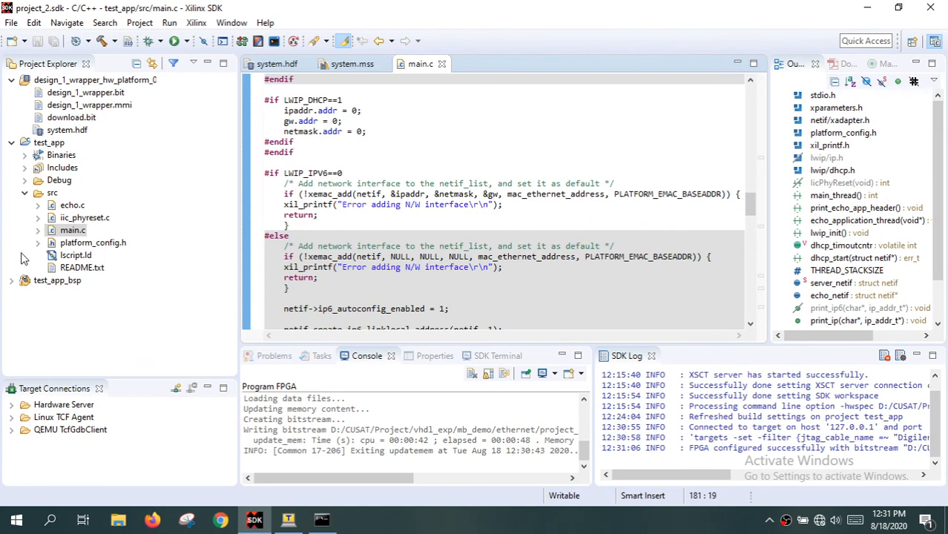
Run test_app on the board with Launch on Hardware (System Debugger) and switch to Tera Term to view its serial output.
click(12, 144)
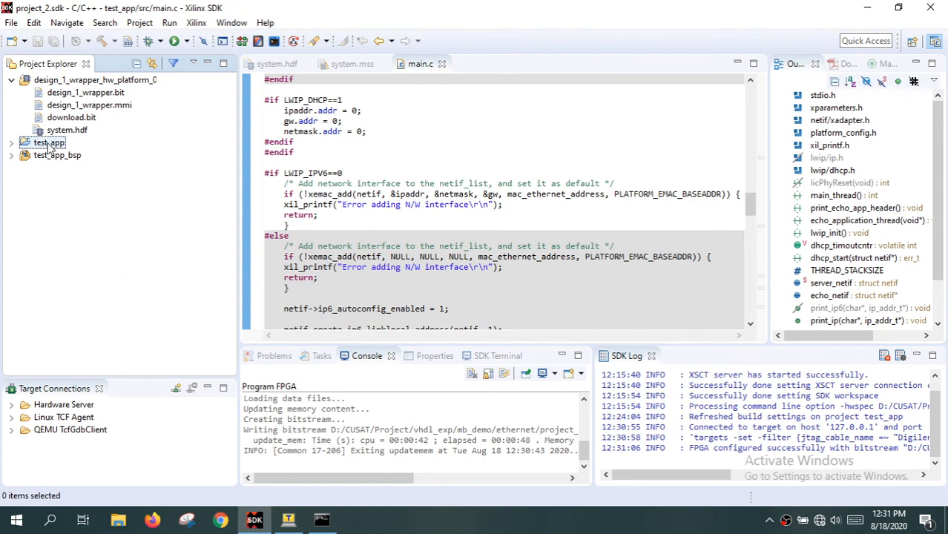
click(49, 145)
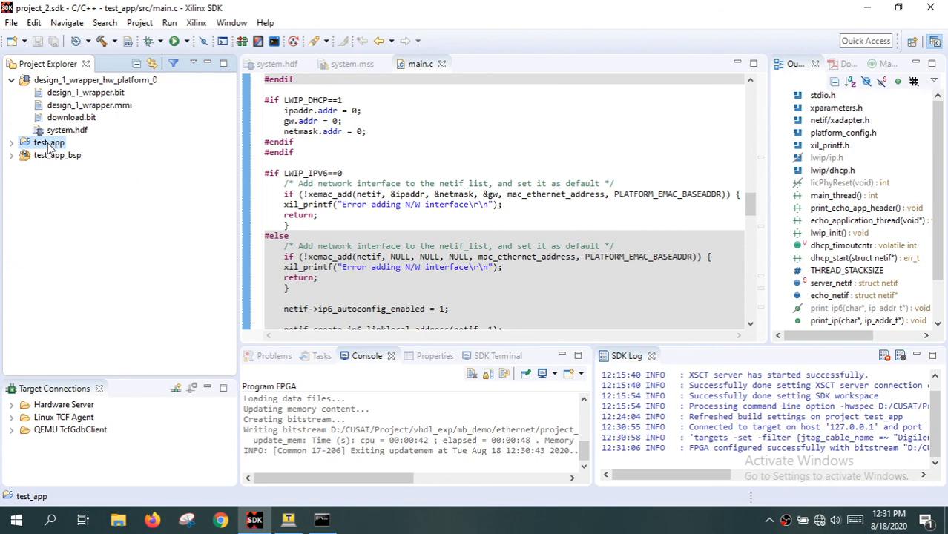
right_click(49, 146)
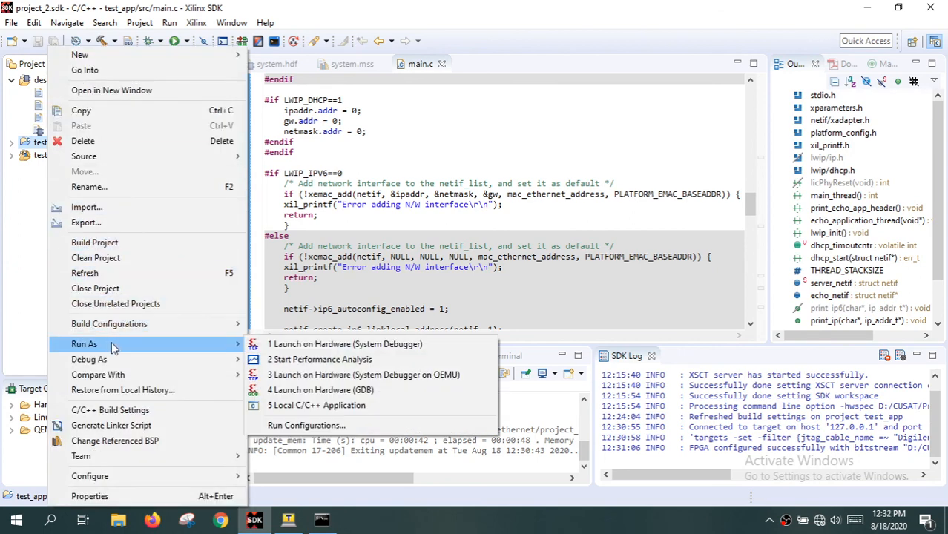
mouse_move(233, 344)
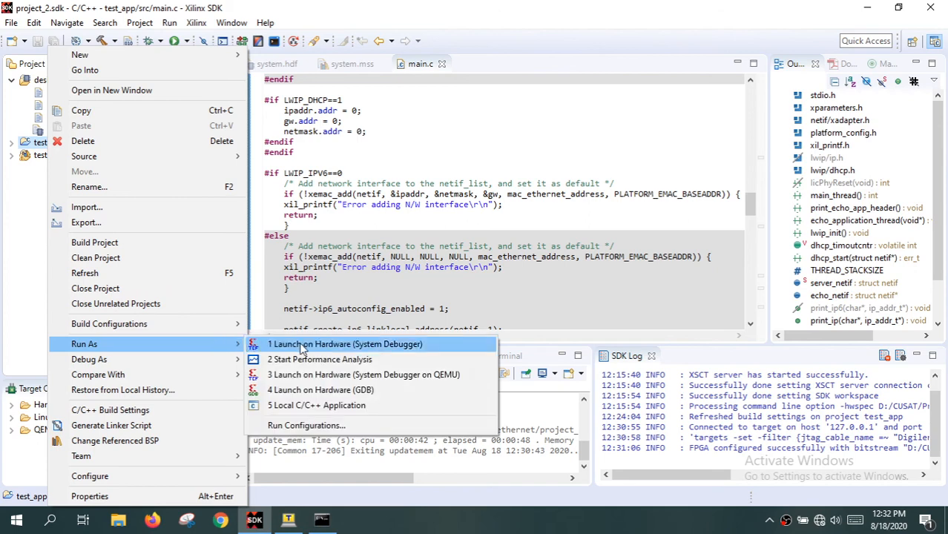
click(308, 346)
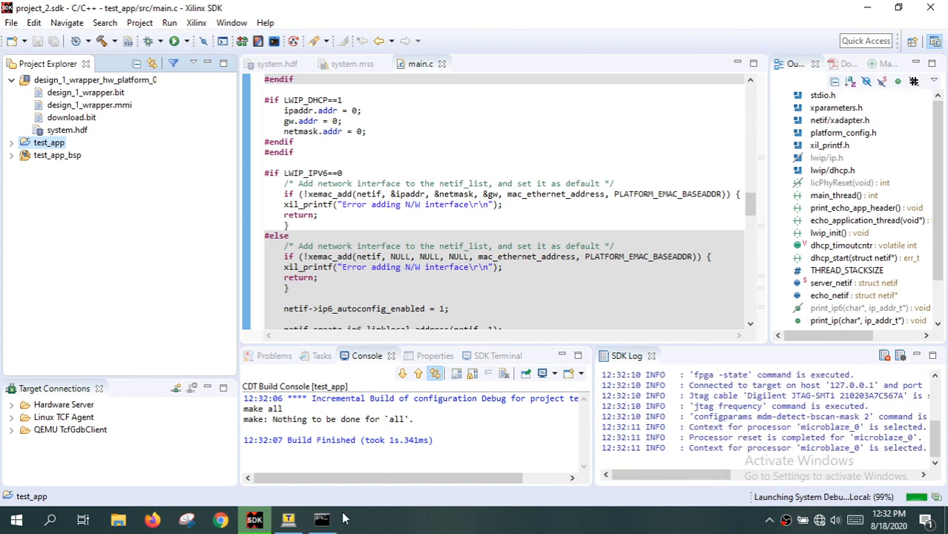
click(288, 520)
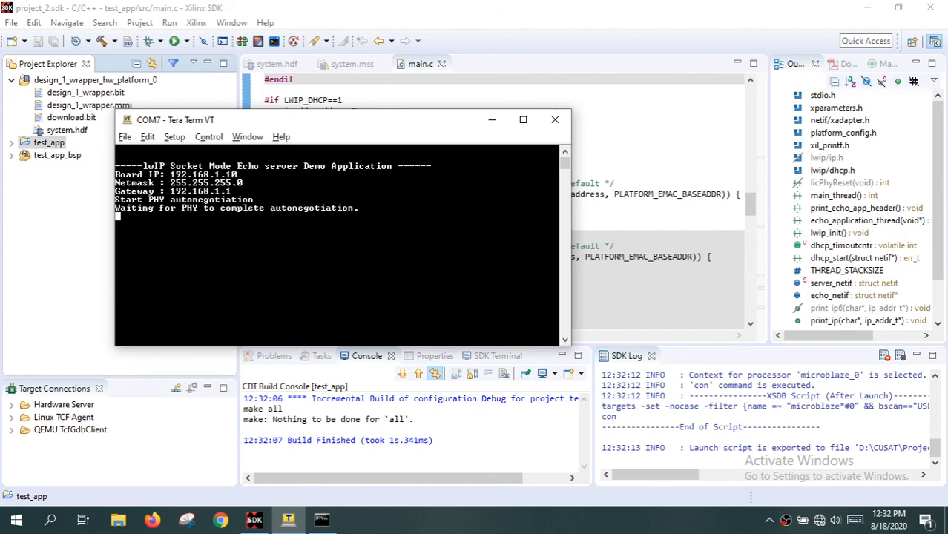
Switch to Command Prompt and run ipconfig to check the PC's Ethernet adapter address.
click(332, 524)
click(304, 353)
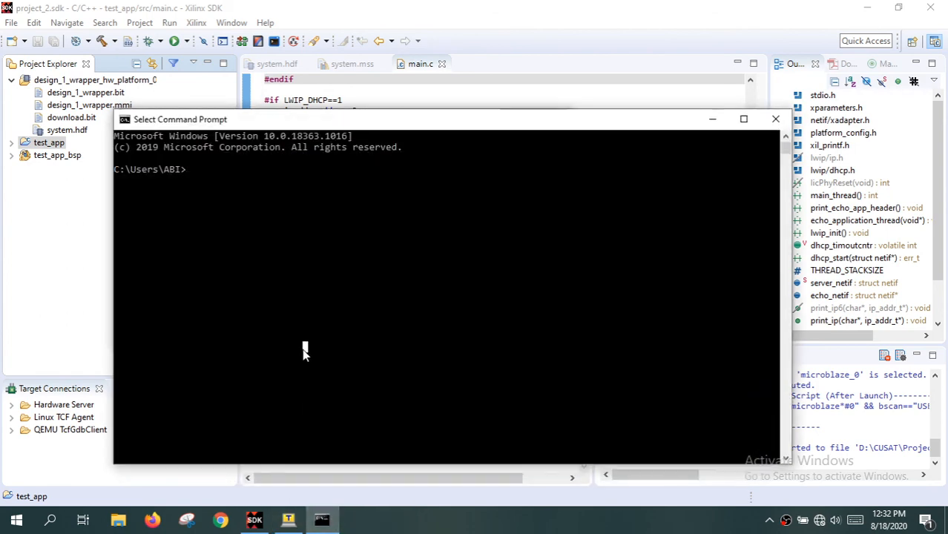
text(ipco)
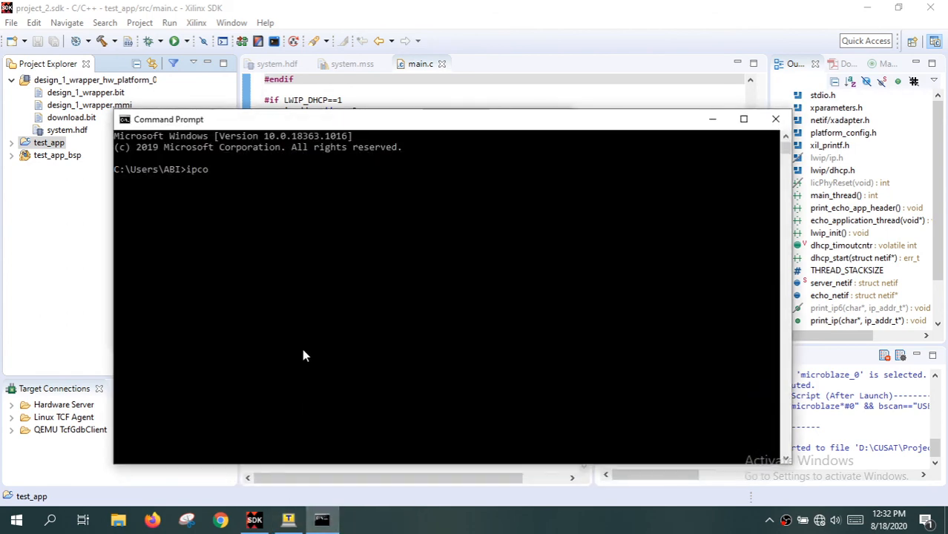
text(nfig)
key(Return)
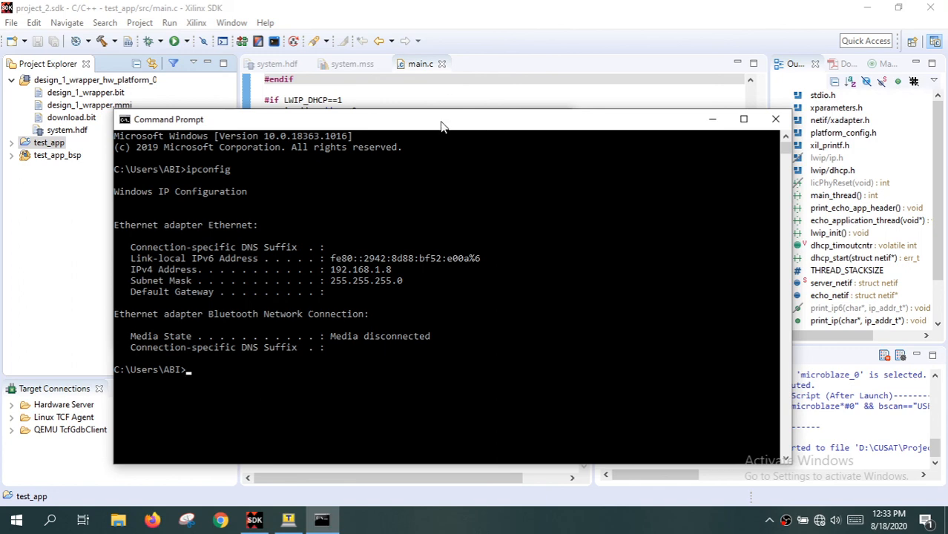
Move the Command Prompt window aside and check the auto-negotiated link speed in the Tera Term output.
drag(441, 127, 611, 127)
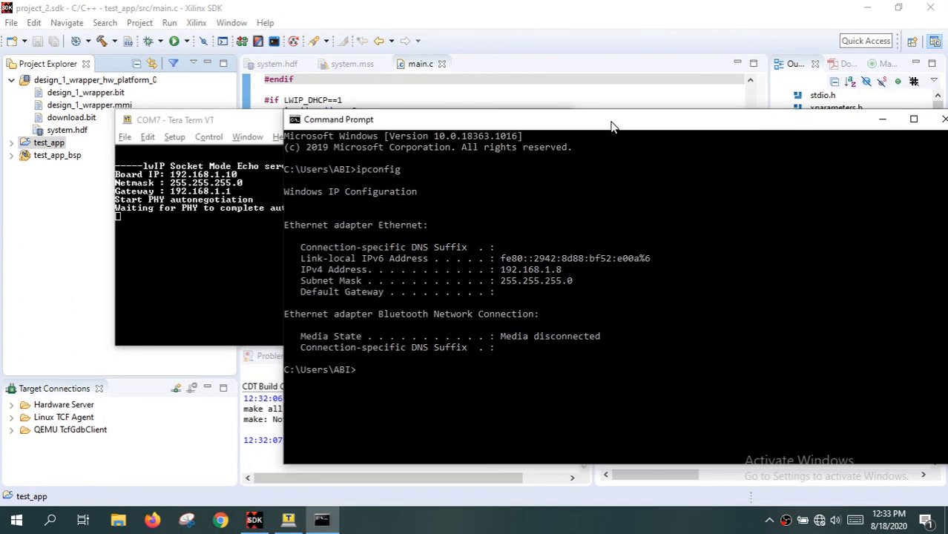
click(245, 124)
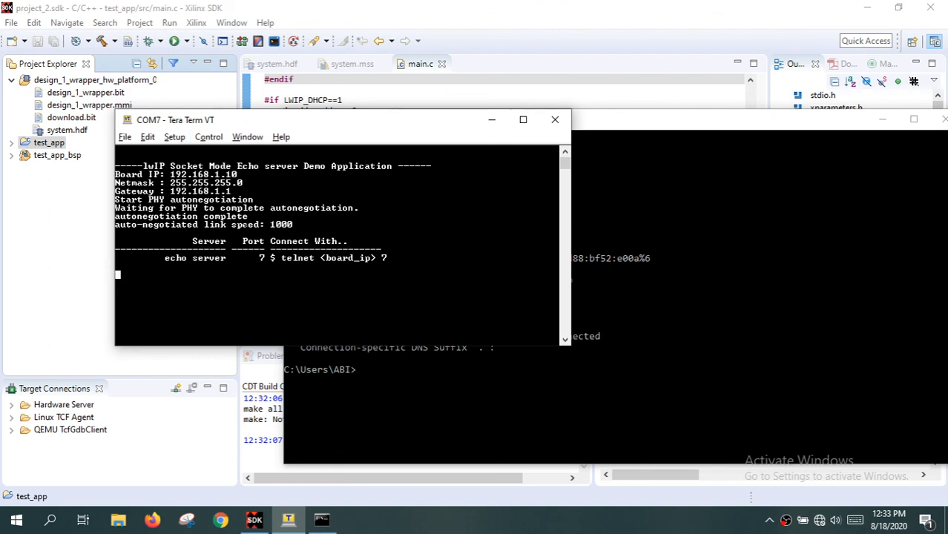
drag(243, 224, 299, 224)
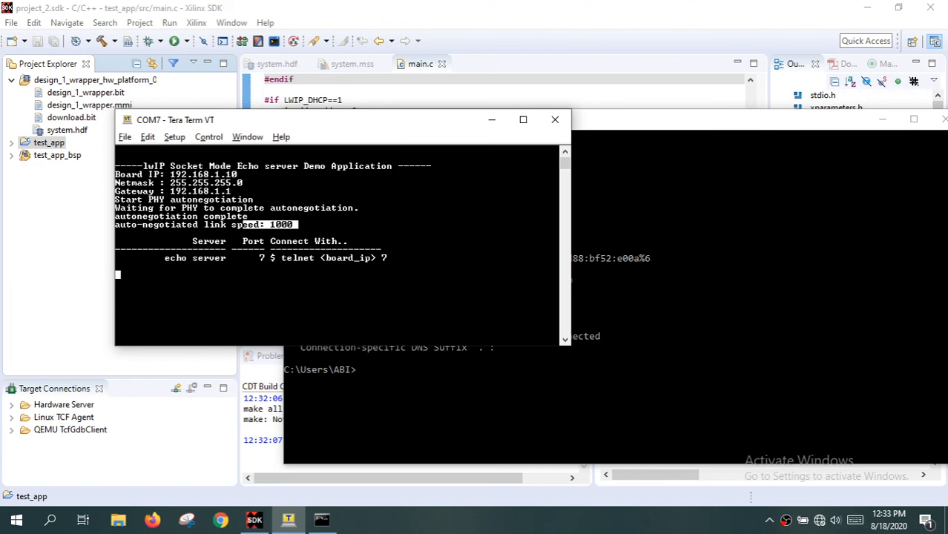
Return to Command Prompt and ping the board at 192.168.1.10.
click(420, 364)
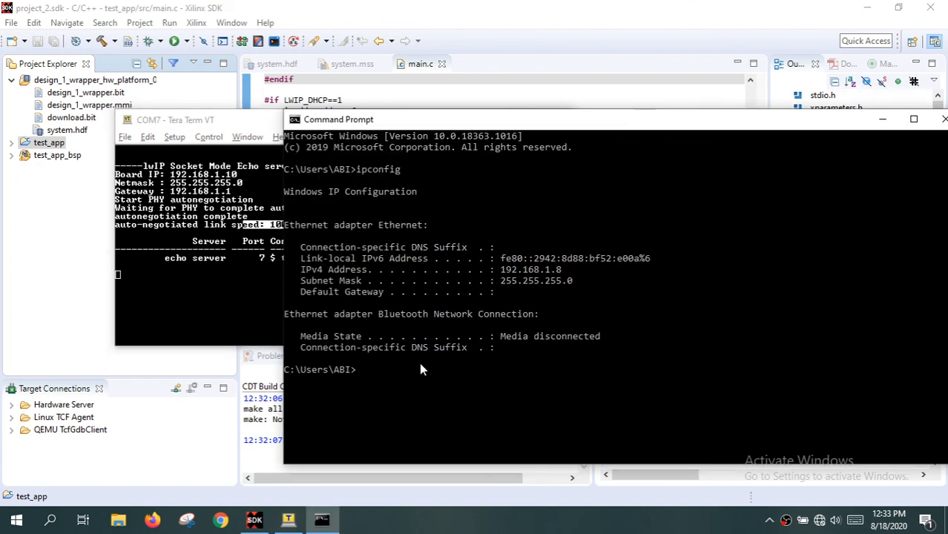
click(385, 375)
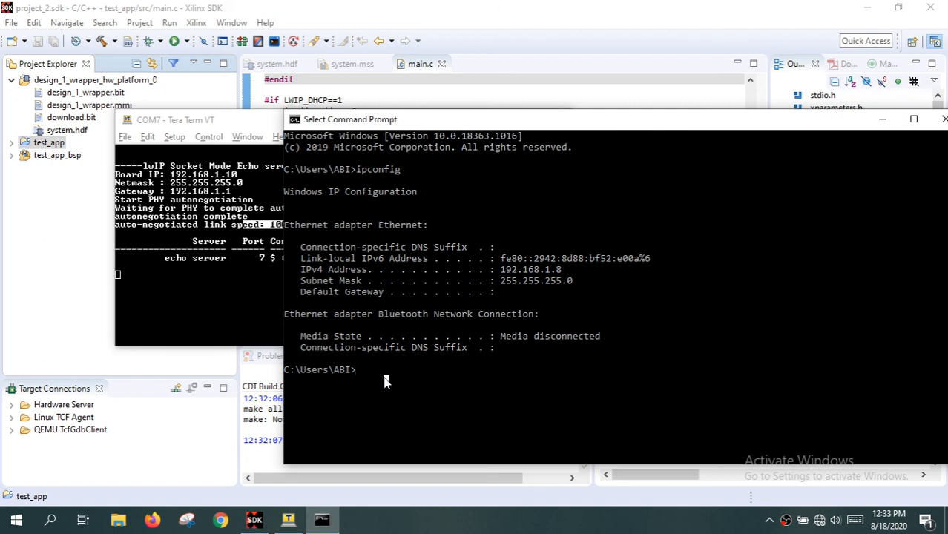
text(ping)
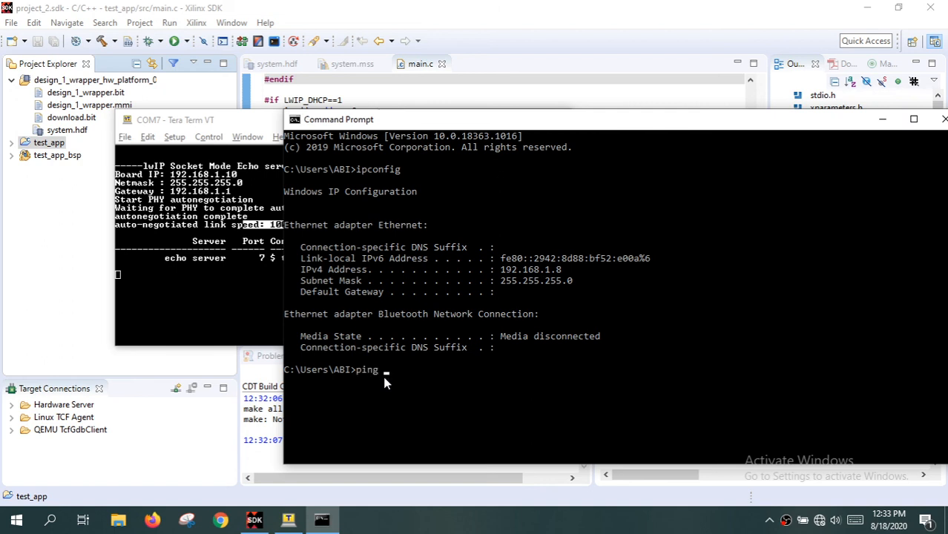
text( 192.168.1.10)
key(Return)
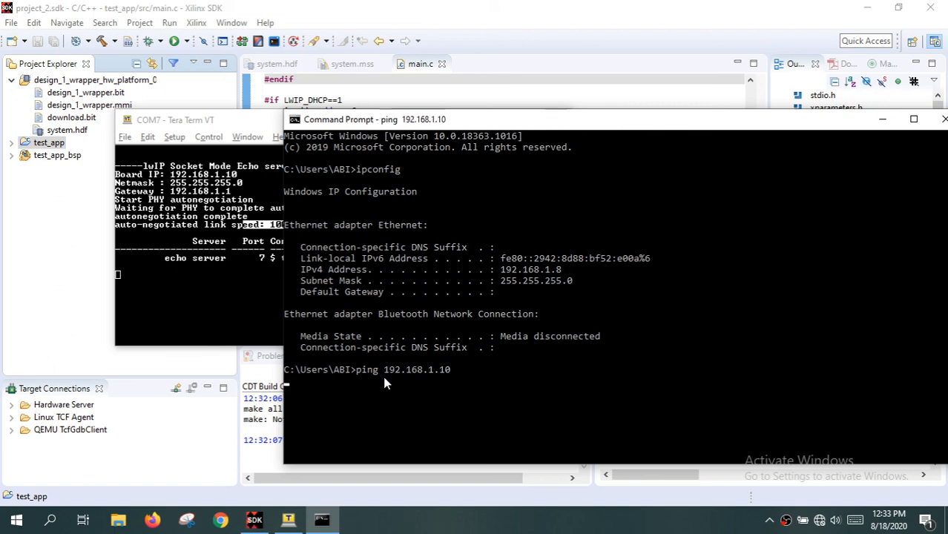